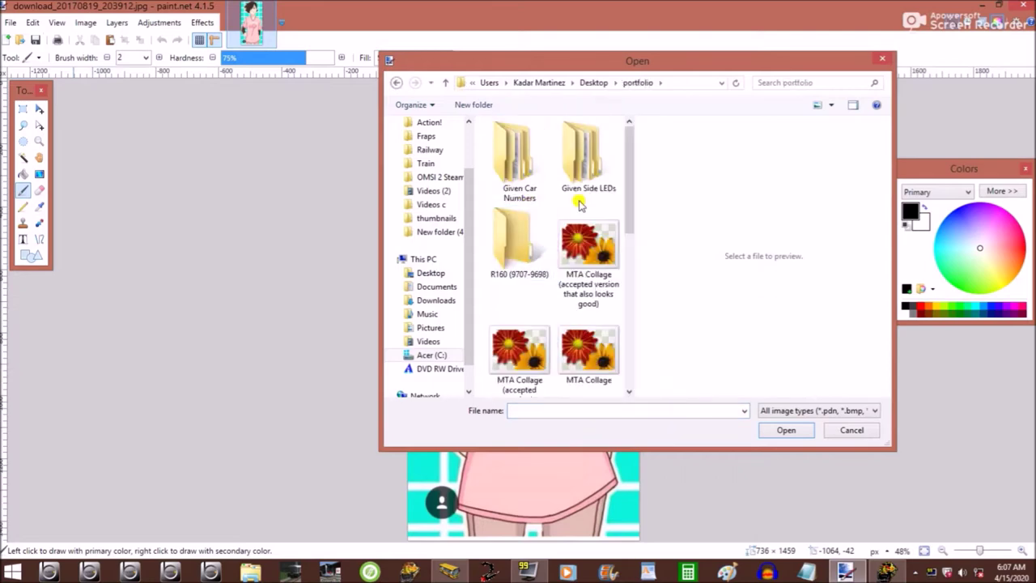
# Open RocketDaOne Jets edition.jpg from the portfolio folder and start filling the green background squares with bright blue.
pyautogui.doubleClick(497, 362)
pyautogui.scroll(5, 599, 170)
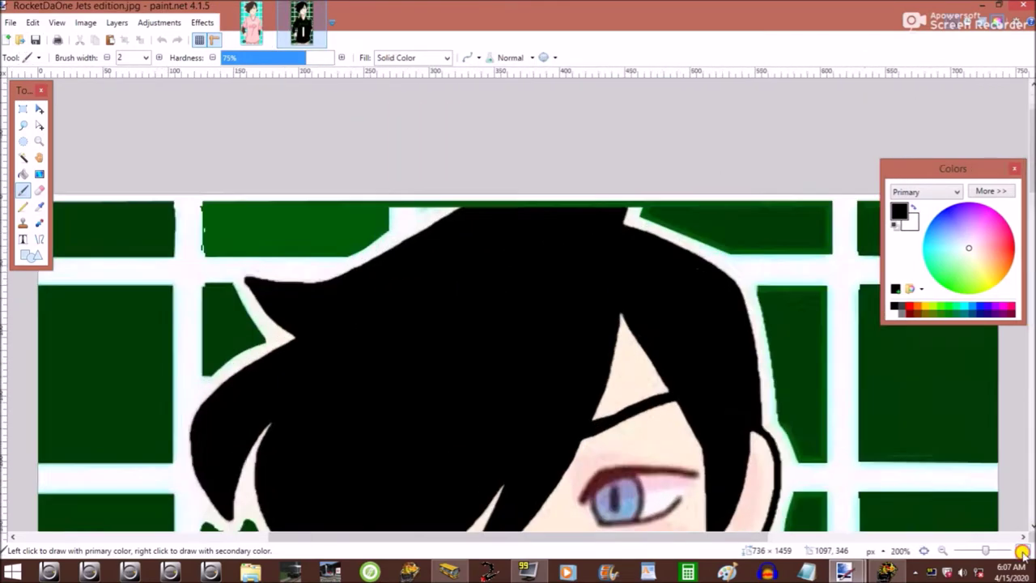
pyautogui.click(23, 174)
pyautogui.click(978, 308)
pyautogui.click(606, 284)
# Continue filling the background squares down to the bottom edge with bright blue and undo the last two fills.
pyautogui.scroll(-2, 567, 425)
pyautogui.scroll(-10, 566, 425)
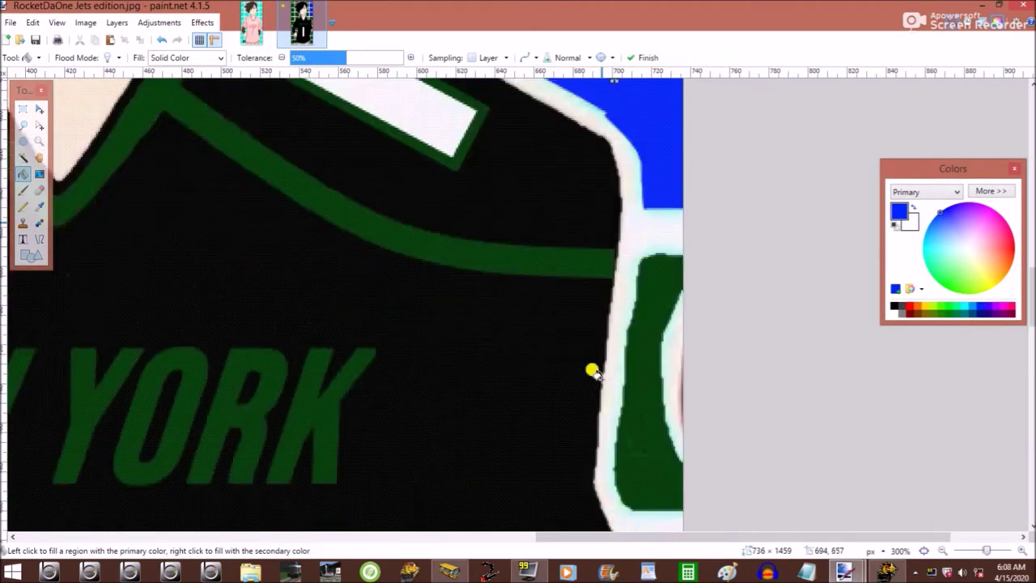
pyautogui.hscroll(-5, 523, 342)
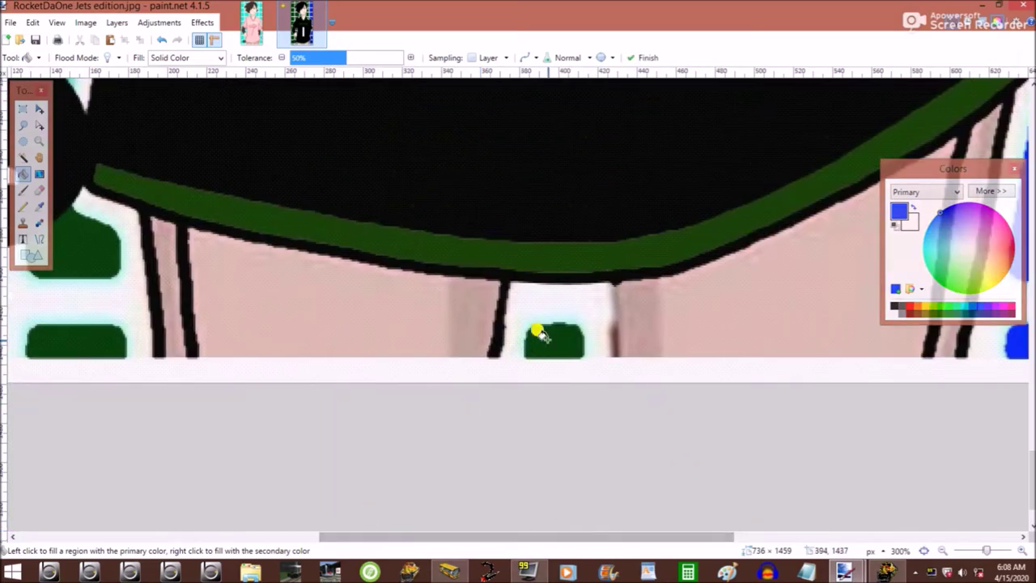
pyautogui.click(353, 204)
pyautogui.click(370, 343)
pyautogui.click(167, 40)
pyautogui.click(167, 40)
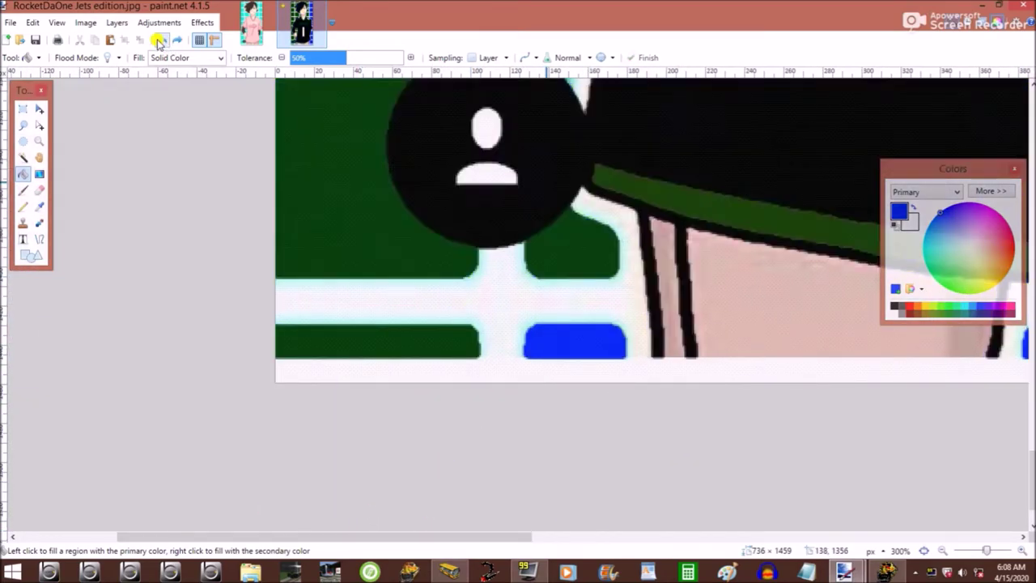
# Fill the green background squares along the left side, from the arm up to the hair, with bright blue.
pyautogui.scroll(5, 486, 323)
pyautogui.click(344, 284)
pyautogui.scroll(15, 369, 268)
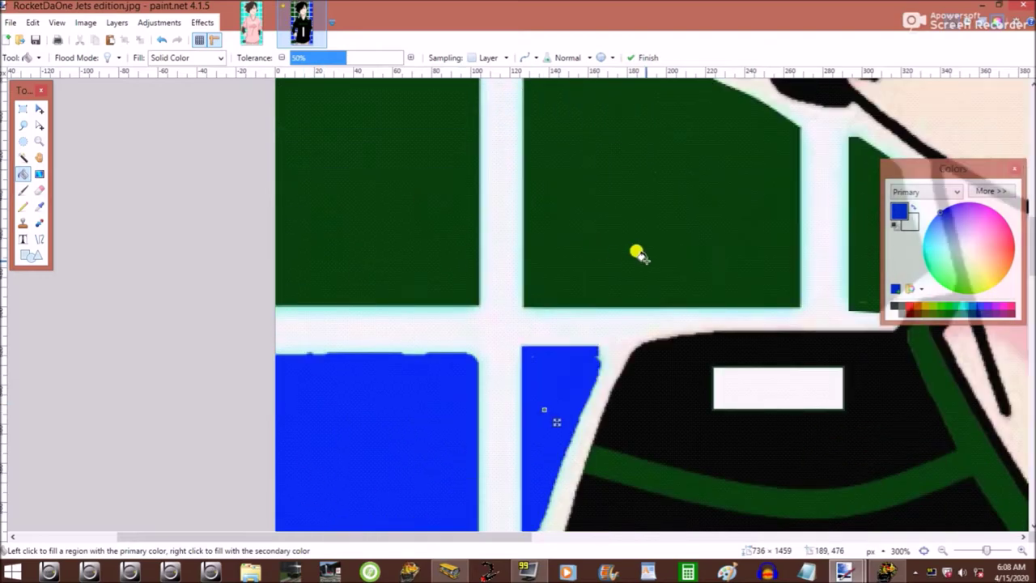
pyautogui.click(637, 254)
pyautogui.click(399, 278)
pyautogui.scroll(3, 486, 267)
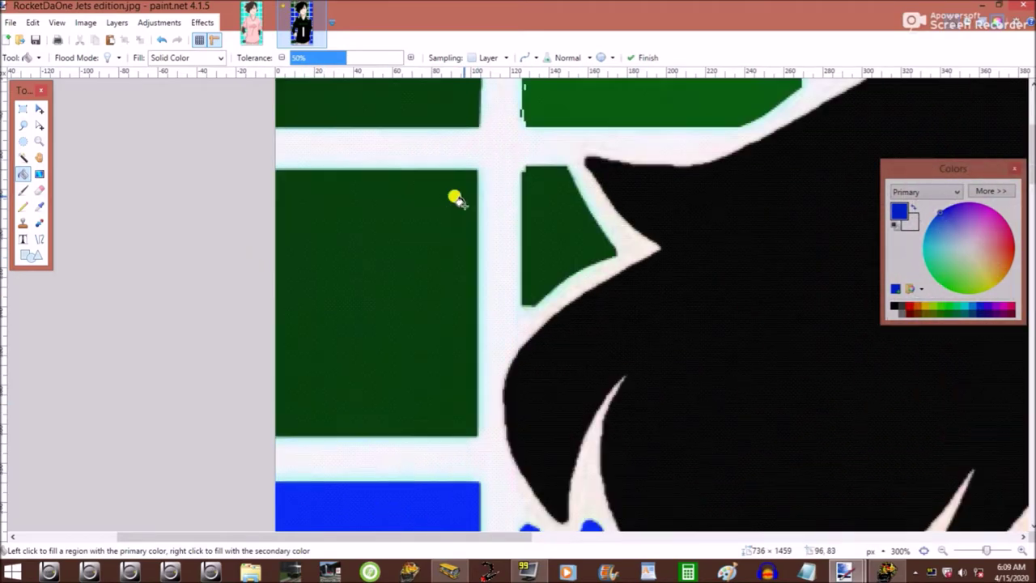
pyautogui.click(578, 162)
# Set the primary color to gold, hex B79C12, and fill the white background grid lines with it.
pyautogui.hscroll(5, 518, 323)
pyautogui.scroll(-5, 518, 324)
pyautogui.hscroll(-4, 518, 324)
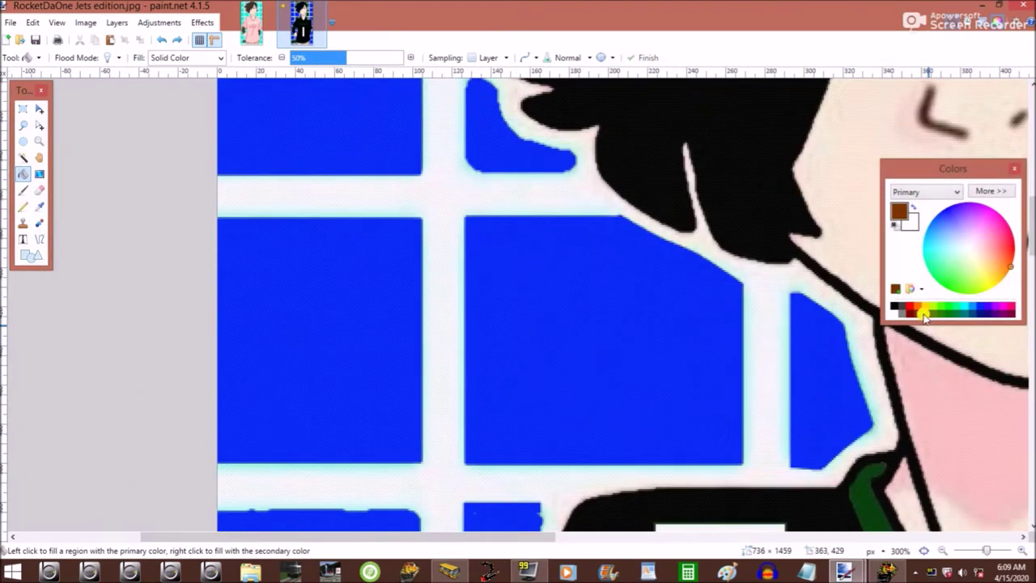
pyautogui.click(923, 312)
pyautogui.click(991, 191)
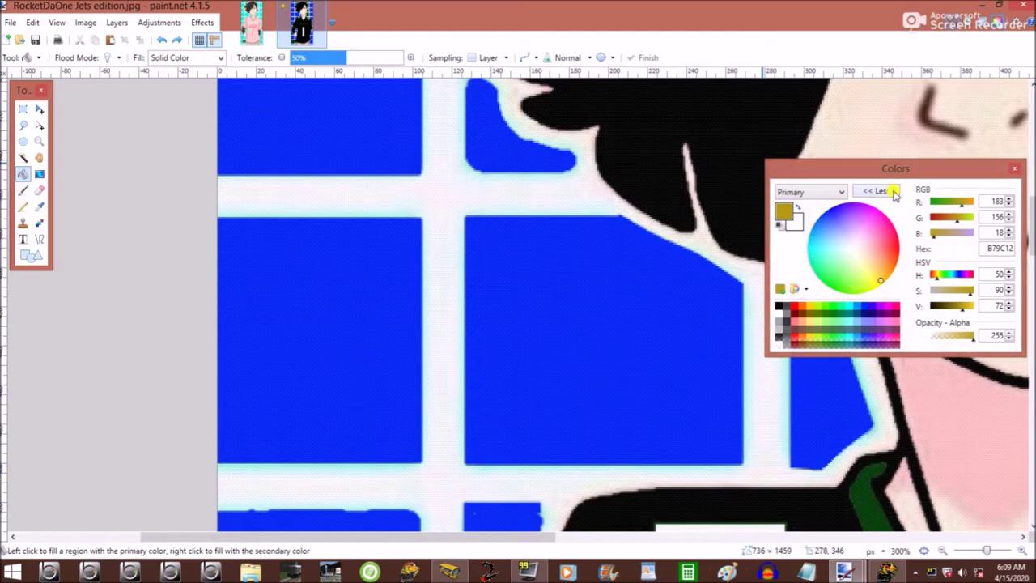
pyautogui.click(877, 191)
pyautogui.click(426, 189)
pyautogui.scroll(-20, 488, 178)
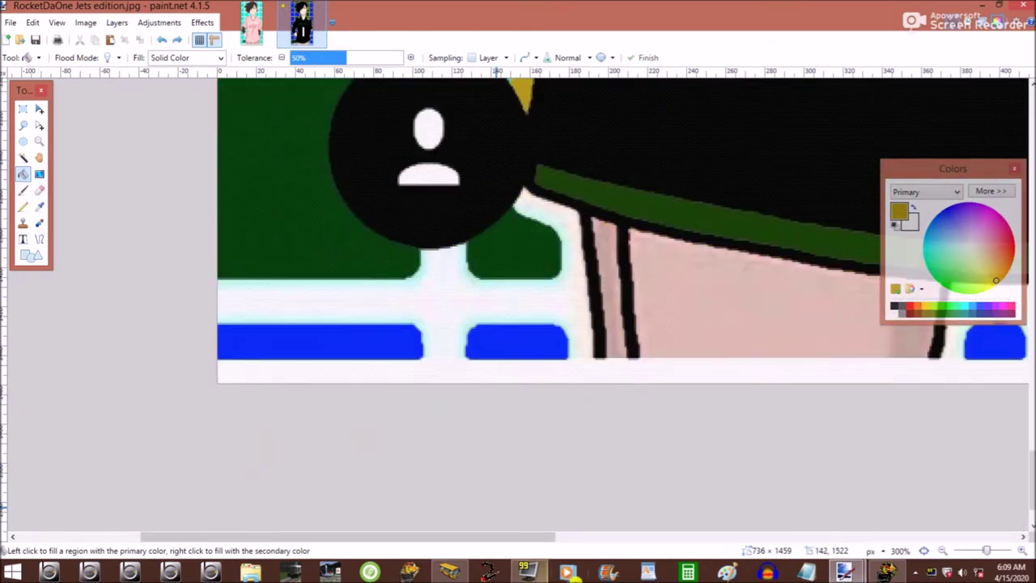
pyautogui.hscroll(6, 477, 331)
pyautogui.scroll(6, 596, 359)
pyautogui.hscroll(-4, 597, 359)
pyautogui.click(930, 552)
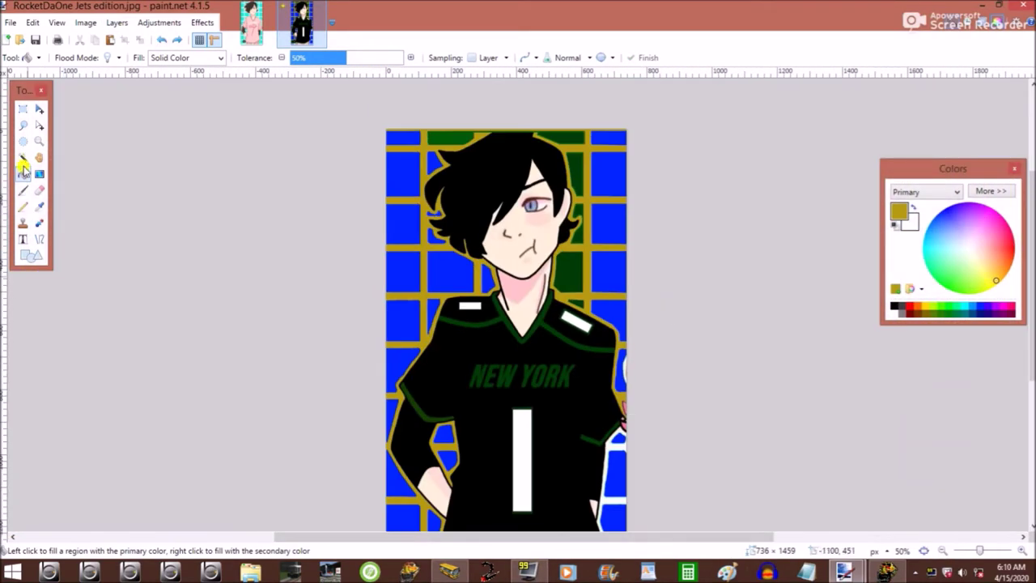
# Save the current color palette under the name N.
pyautogui.click(915, 289)
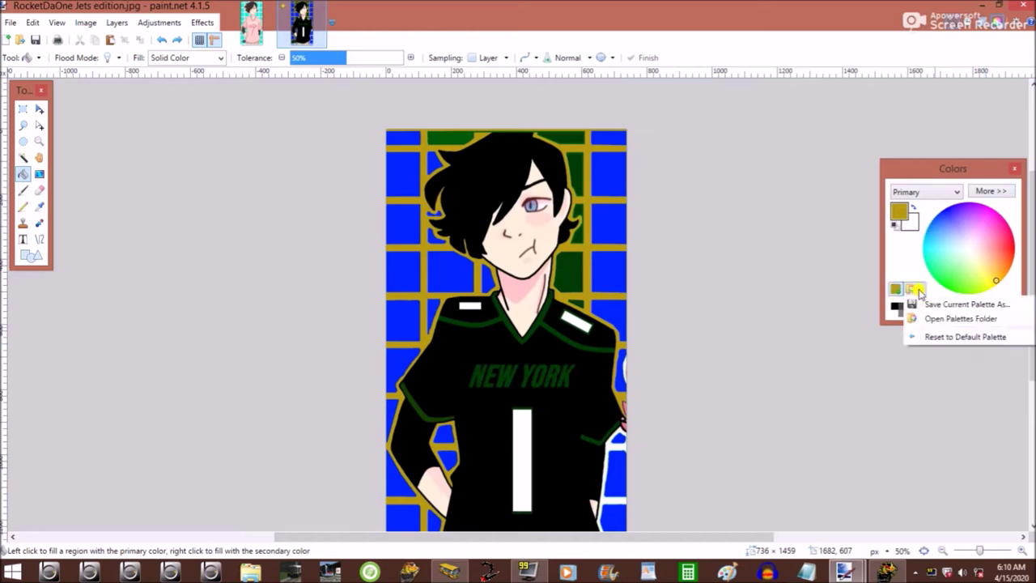
pyautogui.click(955, 305)
pyautogui.write('N')
pyautogui.press('Return')
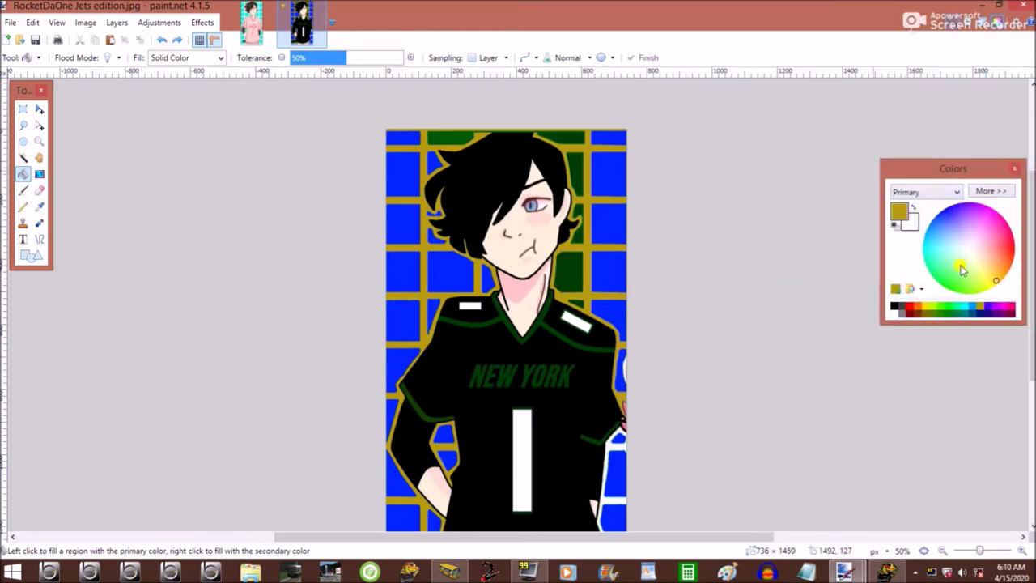
# Sample the bright blue, fill the remaining green squares beside the head with it and undo the last fill.
pyautogui.press('k')
pyautogui.click(562, 294)
pyautogui.scroll(-5, 693, 262)
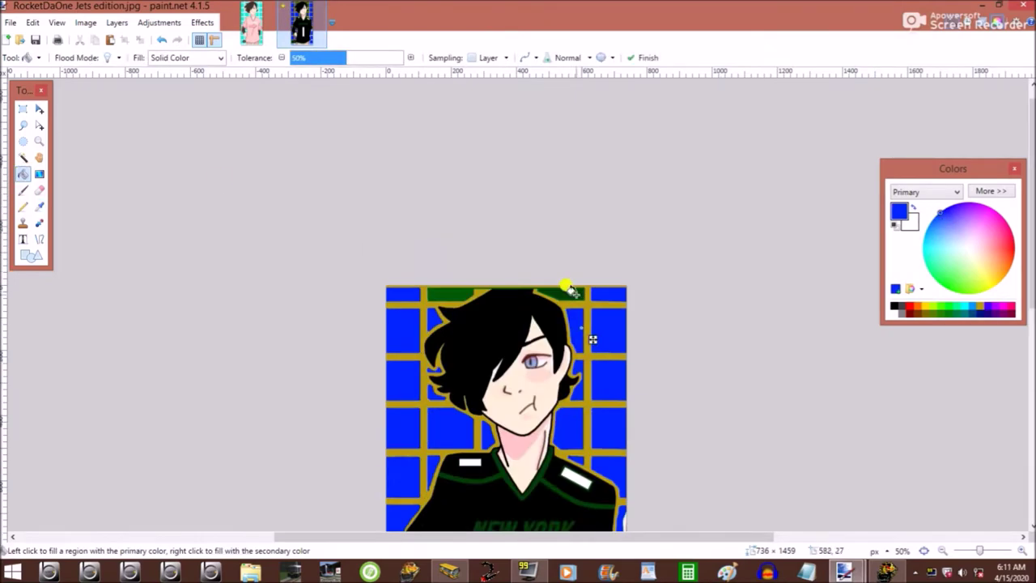
pyautogui.scroll(3, 693, 261)
pyautogui.scroll(-4, 724, 435)
pyautogui.click(585, 451)
pyautogui.hotkey('ctrl', 'z')
# Select the black jersey body and sleeve with the Magic Wand at 19% tolerance.
pyautogui.scroll(3, 475, 488)
pyautogui.press('s')
pyautogui.click(370, 278)
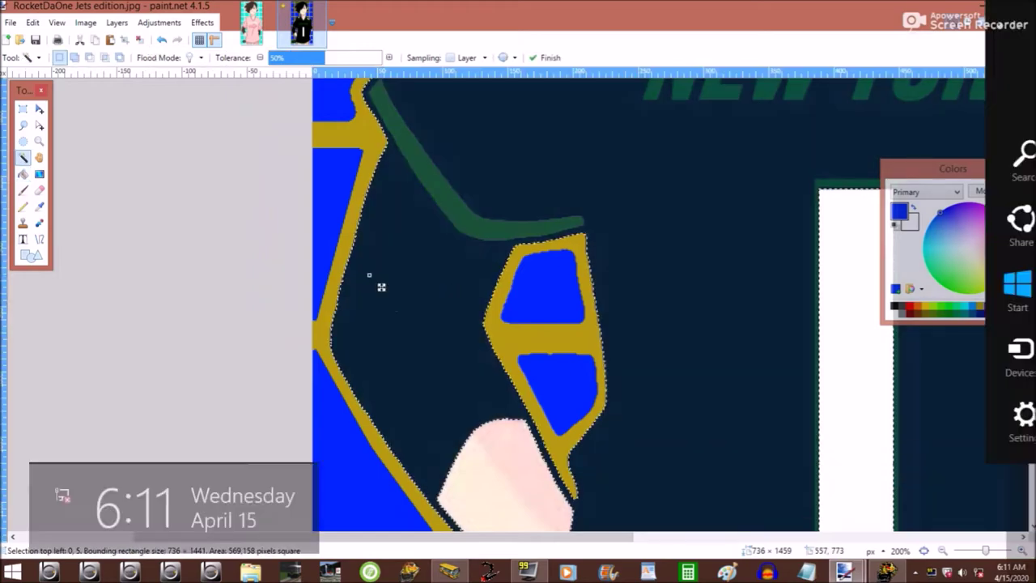
pyautogui.click(258, 61)
pyautogui.scroll(-5, 761, 324)
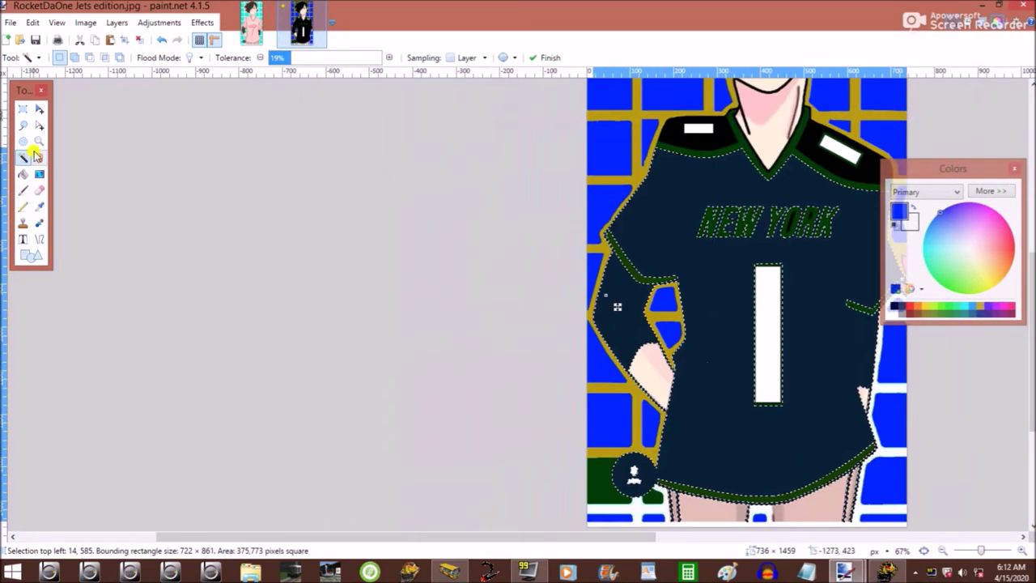
# Try filling the selected jersey with the bright blue of the background squares.
pyautogui.click(22, 173)
pyautogui.click(639, 322)
pyautogui.press('m')
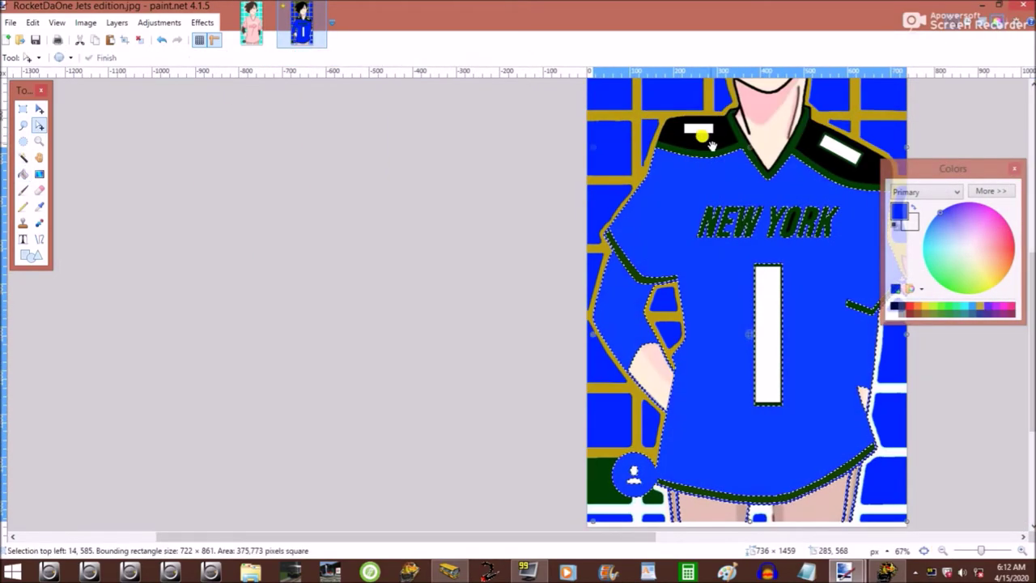
pyautogui.scroll(3, 645, 154)
pyautogui.scroll(-2, 521, 283)
# Fill the selected jersey area with navy blue.
pyautogui.press('f')
pyautogui.click(810, 364)
pyautogui.click(920, 314)
pyautogui.click(729, 340)
pyautogui.scroll(-5, 527, 308)
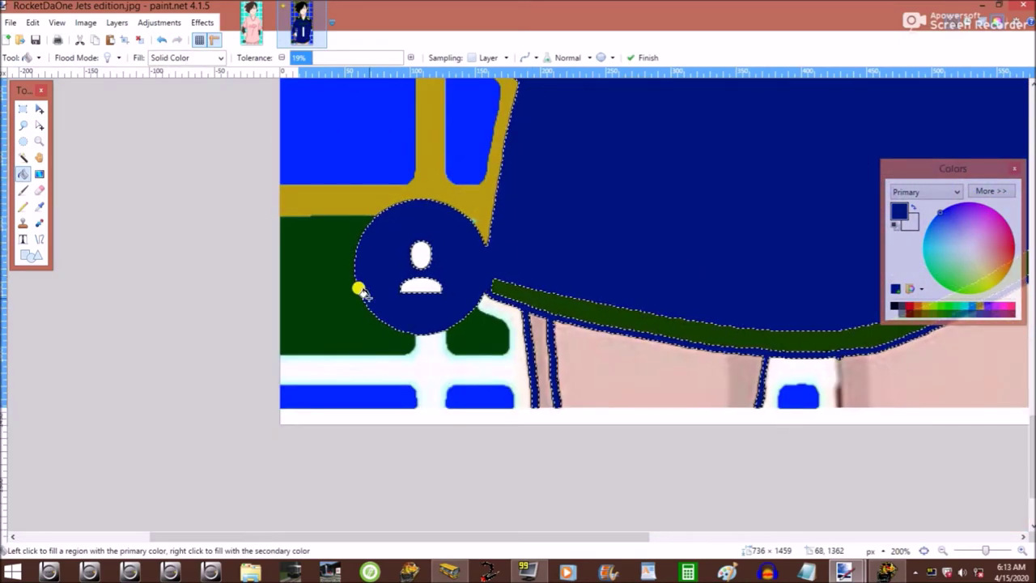
pyautogui.scroll(3, 647, 389)
pyautogui.scroll(-3, 632, 324)
pyautogui.scroll(3, 597, 231)
# Clear the selection and fill the white jersey number with navy blue.
pyautogui.press('m')
pyautogui.scroll(2, 602, 178)
pyautogui.scroll(2, 553, 297)
pyautogui.press('s')
pyautogui.scroll(-6, 606, 284)
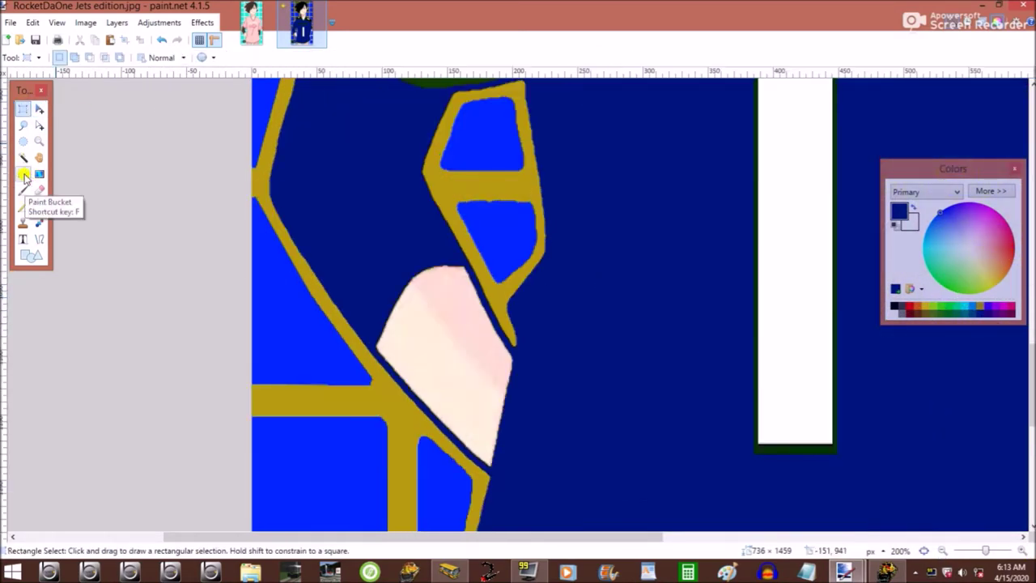
pyautogui.click(30, 177)
pyautogui.click(761, 259)
pyautogui.scroll(5, 805, 445)
pyautogui.scroll(2, 365, 432)
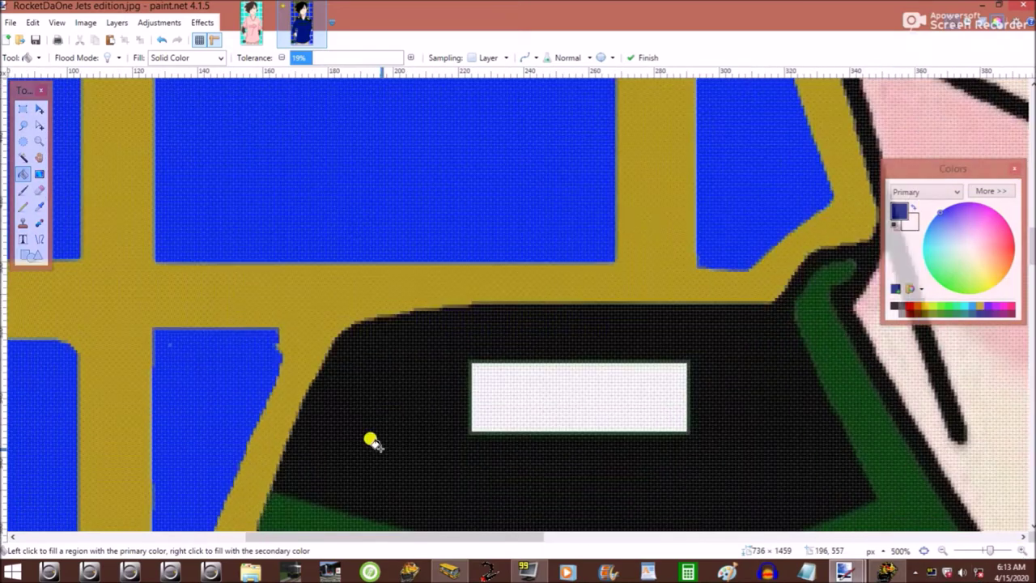
# Fill the black shoulder panels and the white patches on them with navy blue.
pyautogui.click(539, 363)
pyautogui.scroll(2, 539, 363)
pyautogui.scroll(-3, 574, 356)
pyautogui.hscroll(-4, 573, 357)
pyautogui.click(572, 350)
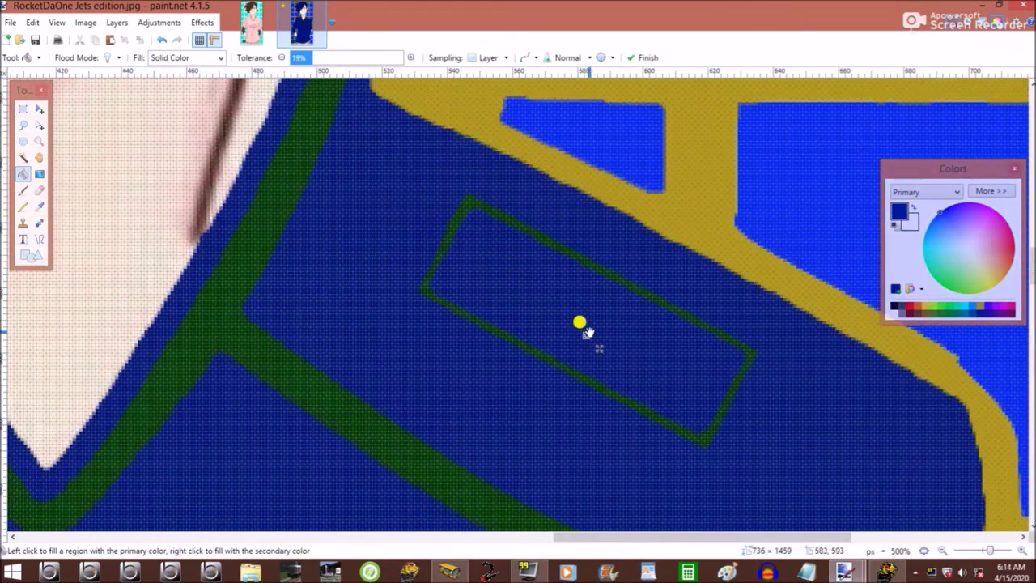
pyautogui.click(672, 441)
# Cover the green outline of the shoulder patch with navy lines at a brush width of 7.
pyautogui.click(39, 239)
pyautogui.click(184, 57)
pyautogui.click(170, 168)
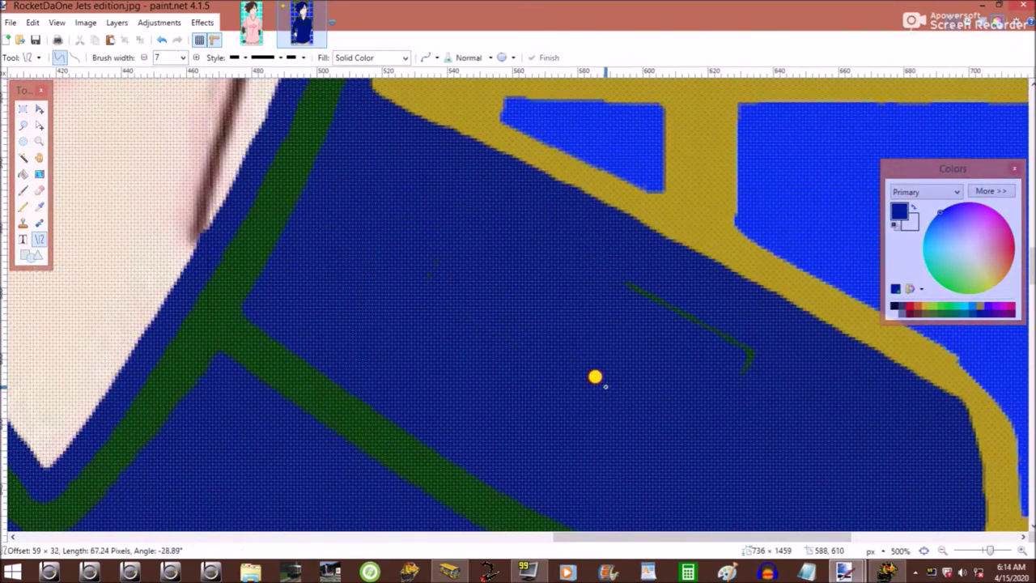
pyautogui.scroll(-5, 778, 370)
pyautogui.scroll(4, 540, 417)
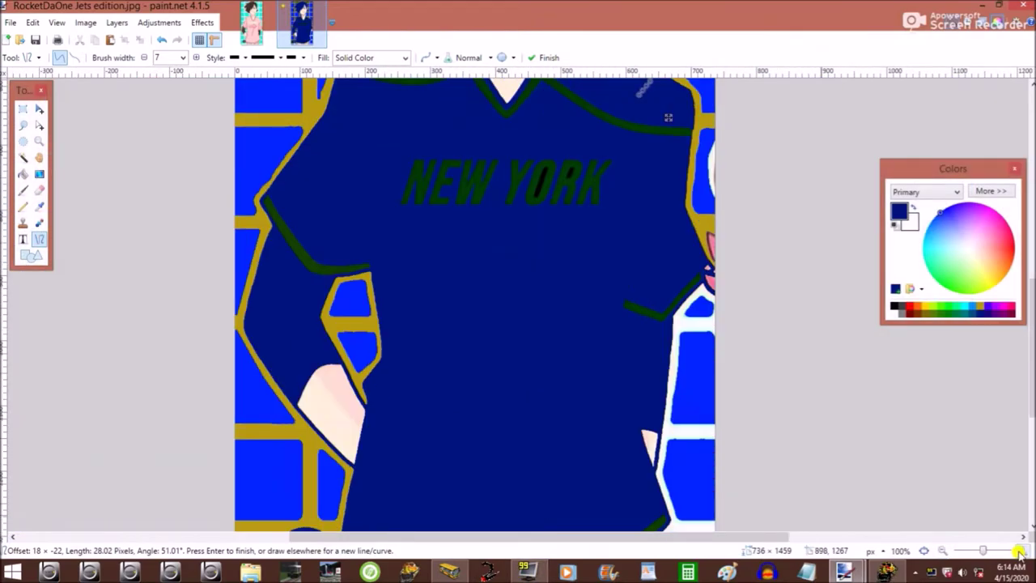
pyautogui.scroll(2, 611, 365)
# Cover the NEW YORK lettering on the chest with a filled navy rectangle.
pyautogui.press('o')
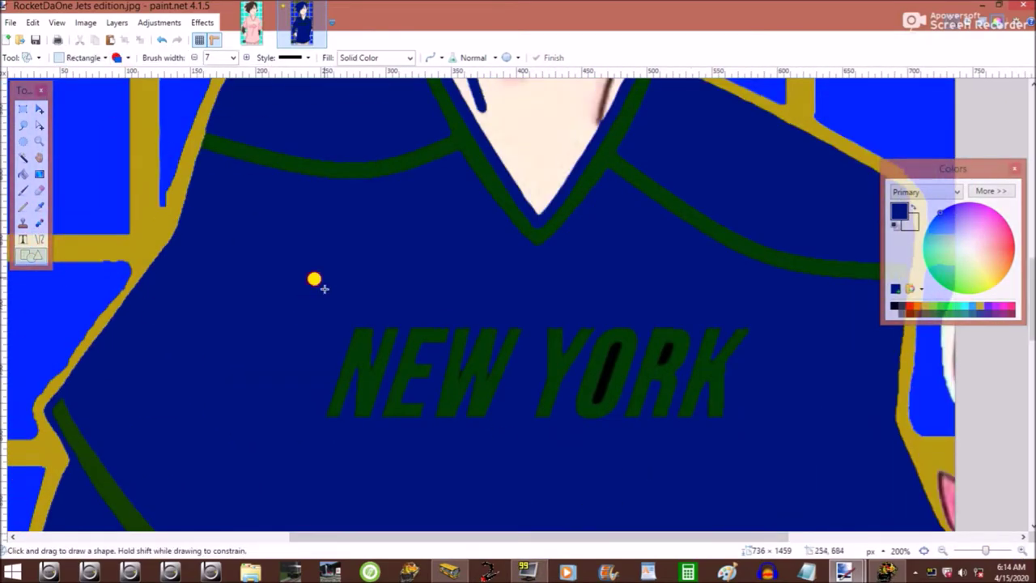
pyautogui.moveTo(324, 288); pyautogui.dragTo(763, 440)
pyautogui.scroll(-2, 377, 530)
pyautogui.scroll(2, 486, 530)
# Sample the gold from the background grid and fill the green trim of both sleeves with it.
pyautogui.press('k')
pyautogui.click(218, 431)
pyautogui.press('f')
pyautogui.click(356, 405)
pyautogui.scroll(-7, 353, 405)
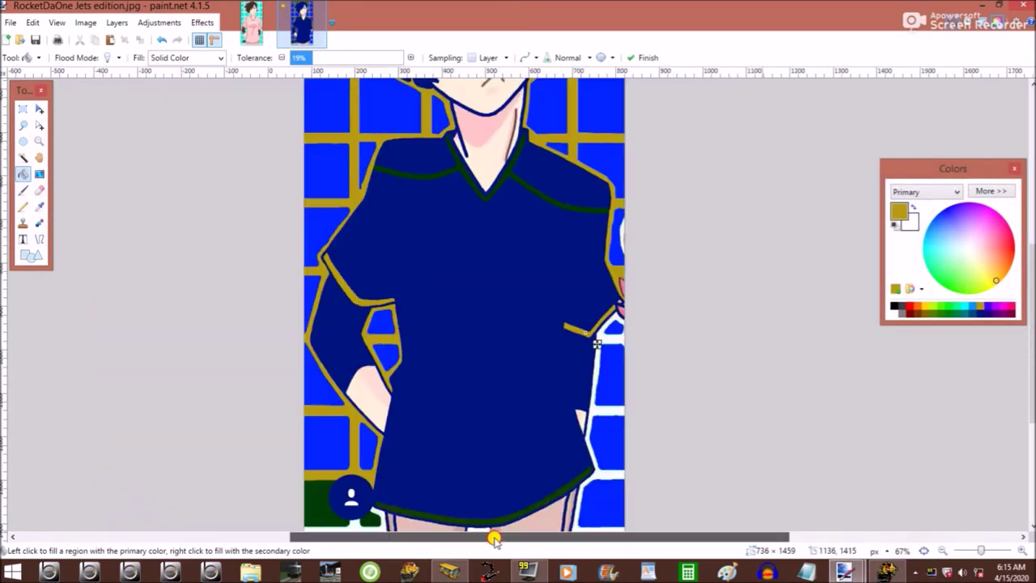
# Sample the jersey's navy and cover the green shoulder stripes with filled rectangles up to the collar edges.
pyautogui.scroll(5, 494, 539)
pyautogui.hscroll(-3, 181, 243)
pyautogui.press('o')
pyautogui.press('k')
pyautogui.click(308, 364)
pyautogui.moveTo(672, 441); pyautogui.dragTo(315, 348)
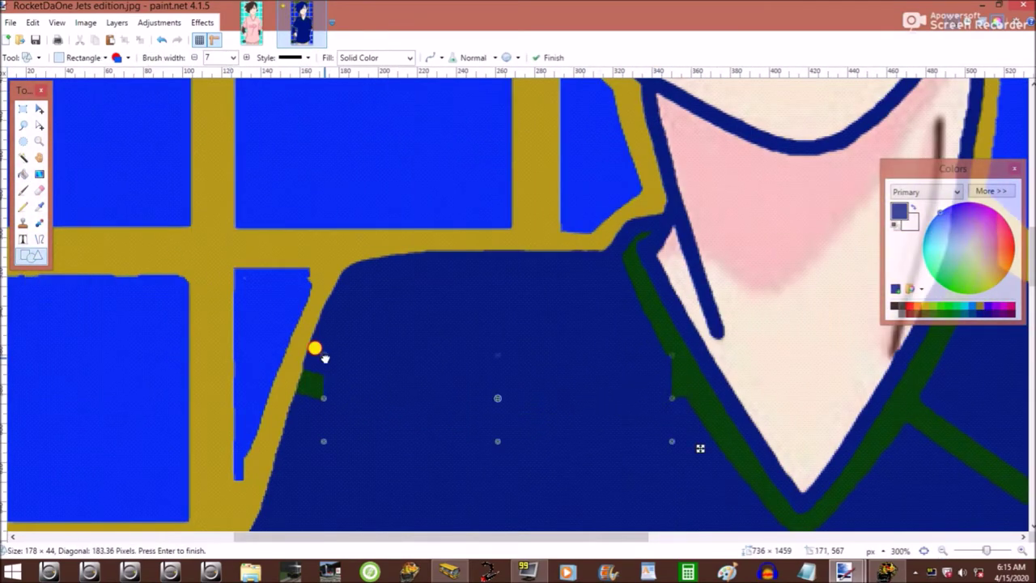
pyautogui.hscroll(5, 581, 427)
pyautogui.moveTo(674, 448); pyautogui.dragTo(951, 414)
pyautogui.click(314, 246)
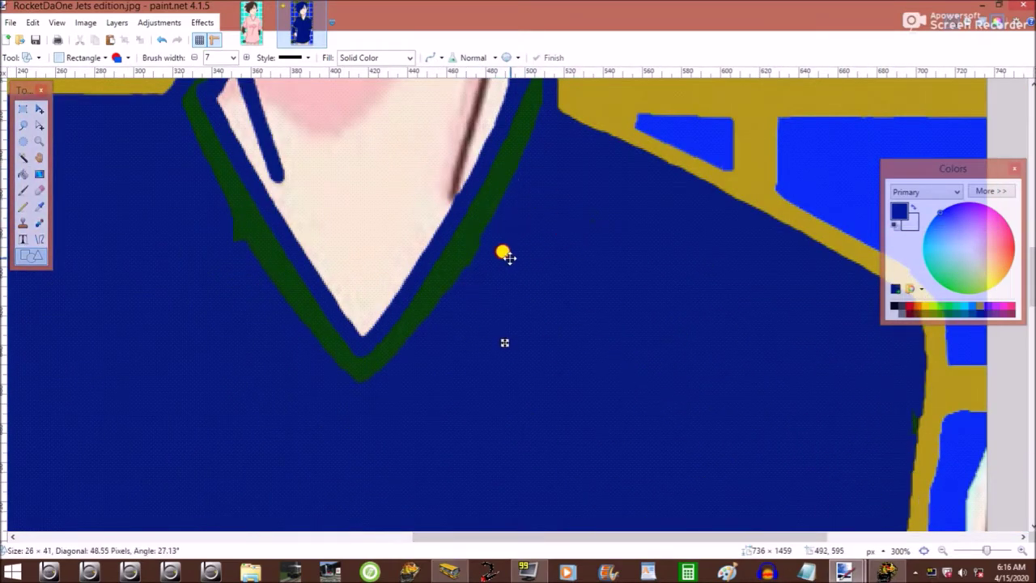
pyautogui.hscroll(-5, 447, 365)
pyautogui.scroll(2, 447, 364)
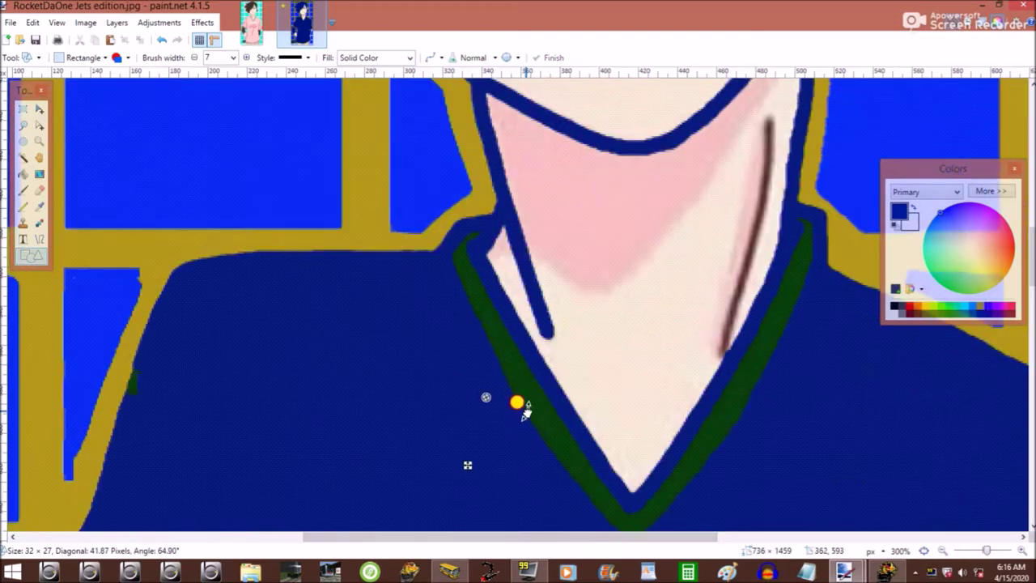
# Trace the brown neck line and the eye's outline with navy curves at a brush width of 7, undoing a misplaced stroke.
pyautogui.press('o')
pyautogui.moveTo(769, 117); pyautogui.dragTo(721, 358)
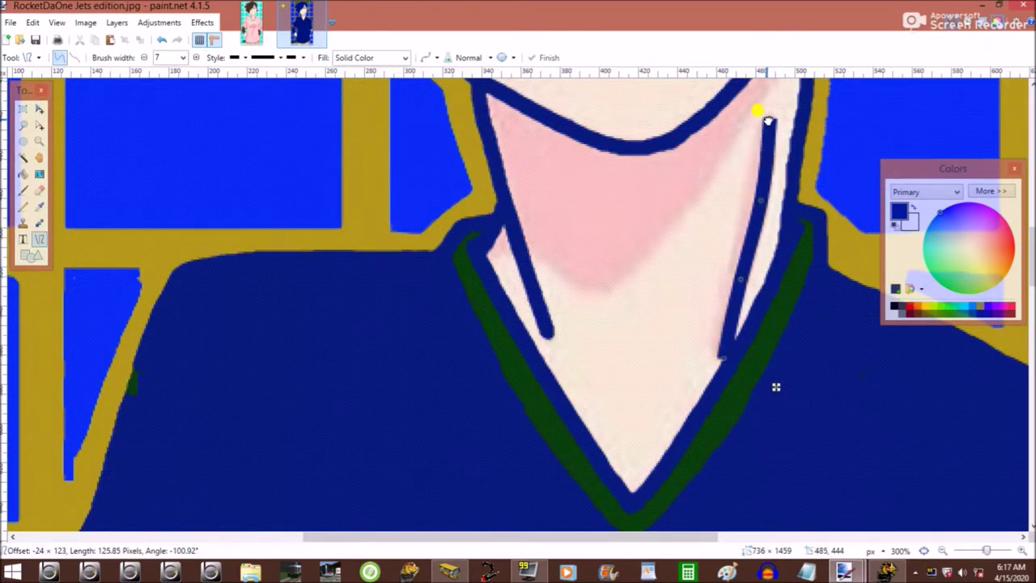
pyautogui.scroll(10, 647, 320)
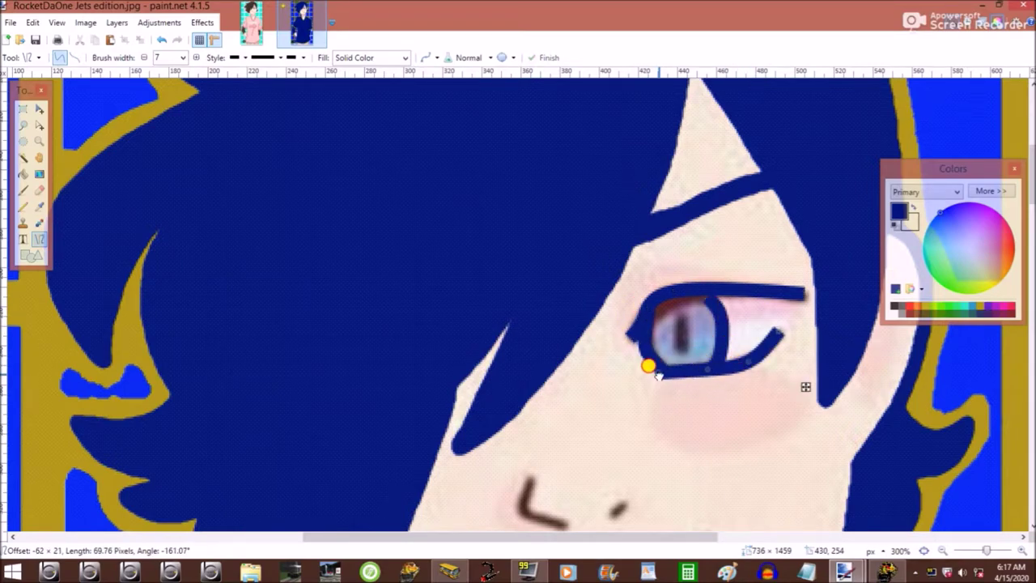
pyautogui.scroll(-2, 606, 389)
pyautogui.scroll(4, 606, 388)
pyautogui.click(162, 39)
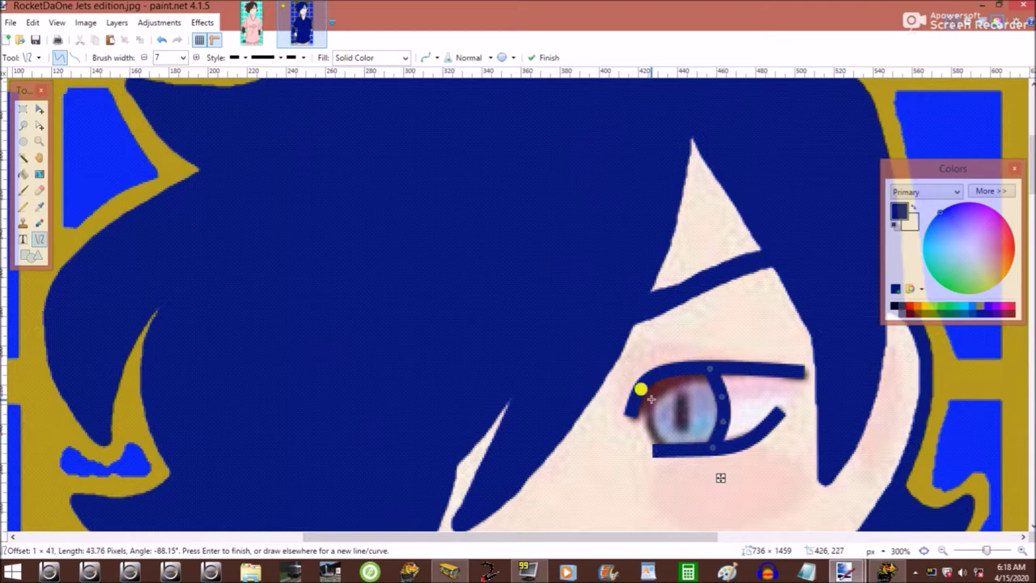
pyautogui.scroll(-2, 566, 432)
# Undo a trial stroke under the eye and draw a black curve there with a brush width of 12.
pyautogui.moveTo(642, 387)
pyautogui.mouseDown()
pyautogui.moveTo(624, 445)
pyautogui.moveTo(821, 405)
pyautogui.mouseUp()
pyautogui.click(163, 41)
pyautogui.click(895, 306)
pyautogui.click(183, 58)
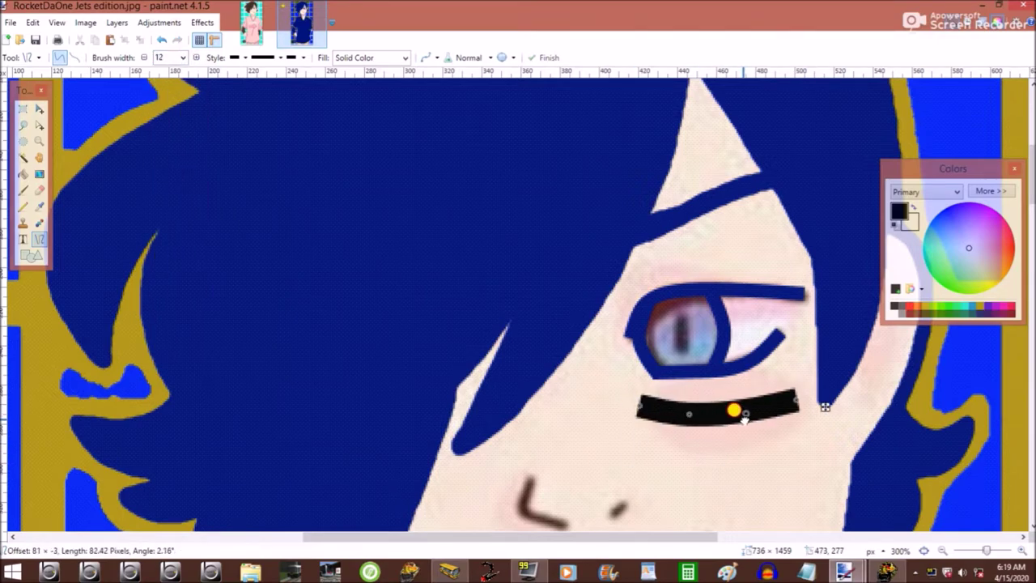
pyautogui.scroll(-5, 825, 407)
pyautogui.scroll(3, 620, 342)
pyautogui.scroll(-3, 620, 343)
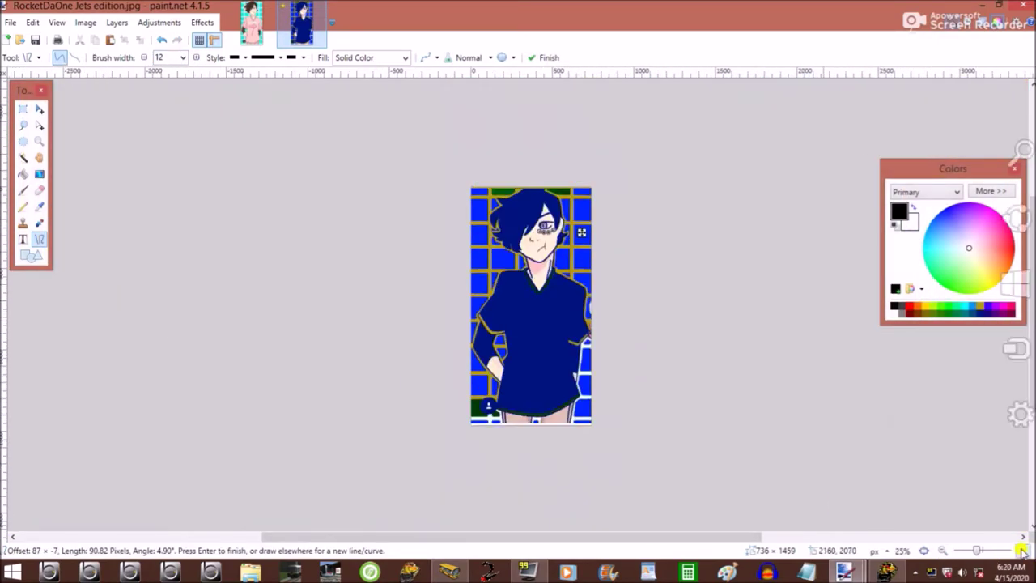
pyautogui.scroll(4, 690, 331)
pyautogui.scroll(3, 691, 331)
# Select the iris with an elliptical selection, fit the selection to it and fill it with navy blue.
pyautogui.click(22, 174)
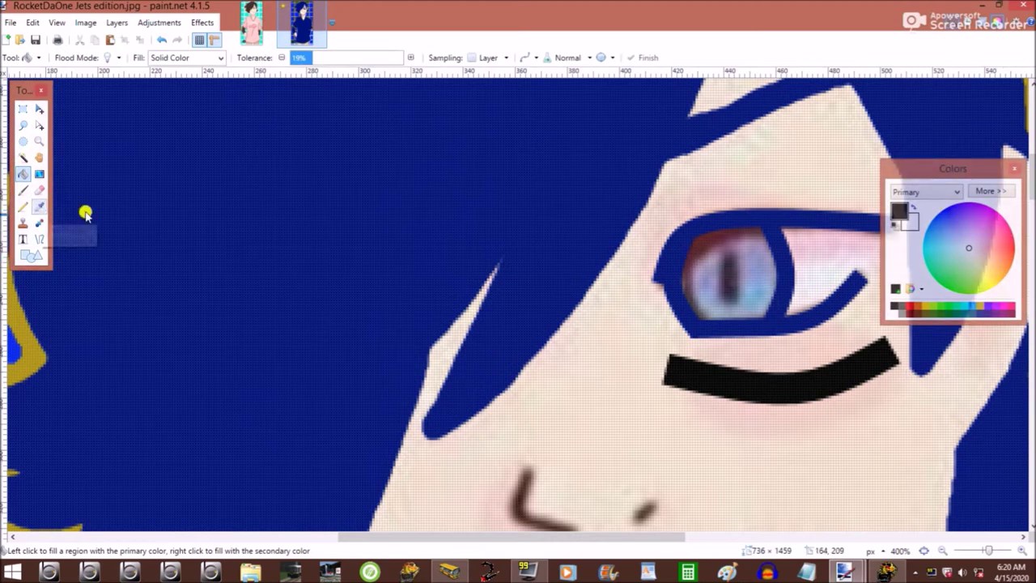
pyautogui.click(740, 283)
pyautogui.click(22, 140)
pyautogui.moveTo(695, 239); pyautogui.dragTo(765, 314)
pyautogui.press('m')
pyautogui.press('m')
pyautogui.moveTo(694, 277); pyautogui.dragTo(682, 280)
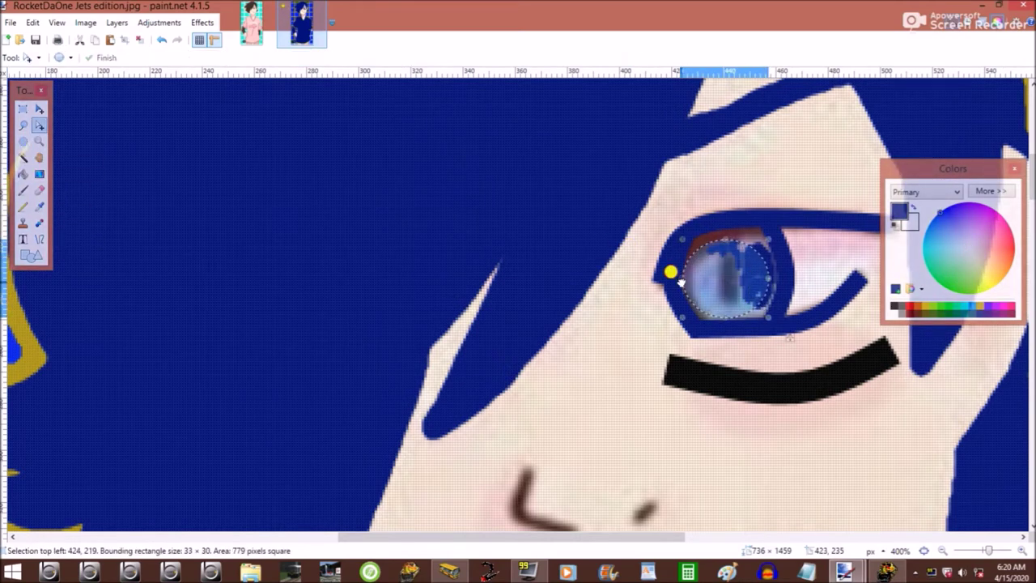
pyautogui.click(22, 174)
pyautogui.click(722, 270)
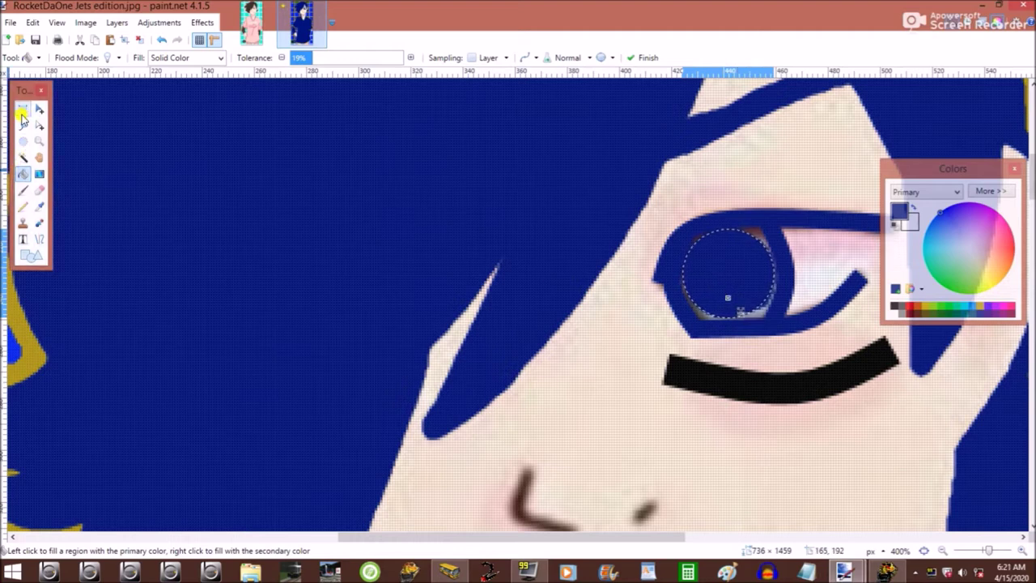
# Try to fill a rectangular selection around the iris with navy blue and undo the fill.
pyautogui.press('s')
pyautogui.moveTo(768, 317)
pyautogui.mouseDown()
pyautogui.moveTo(685, 271)
pyautogui.moveTo(684, 229)
pyautogui.mouseUp()
pyautogui.press('m')
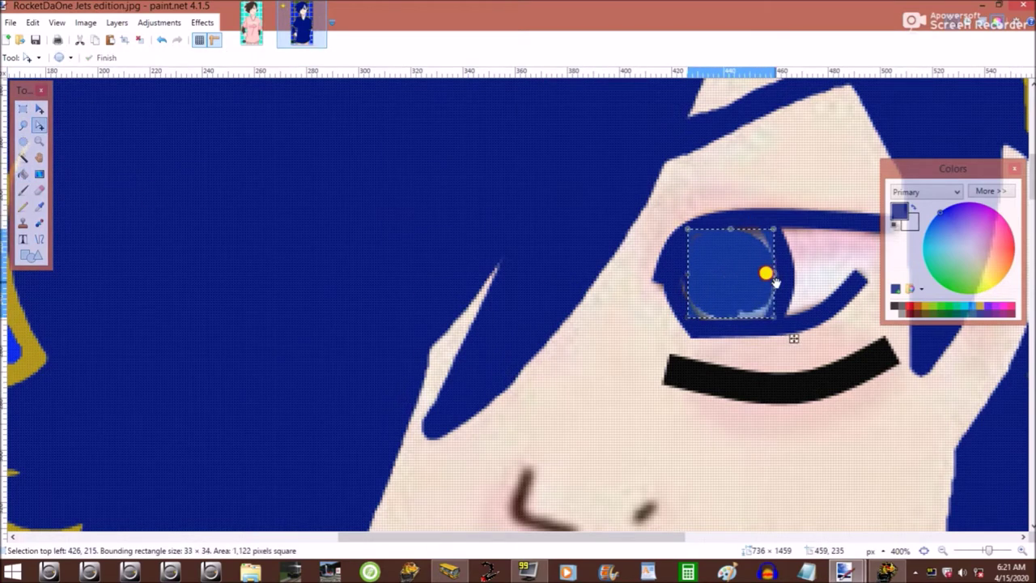
pyautogui.press('f')
pyautogui.click(713, 299)
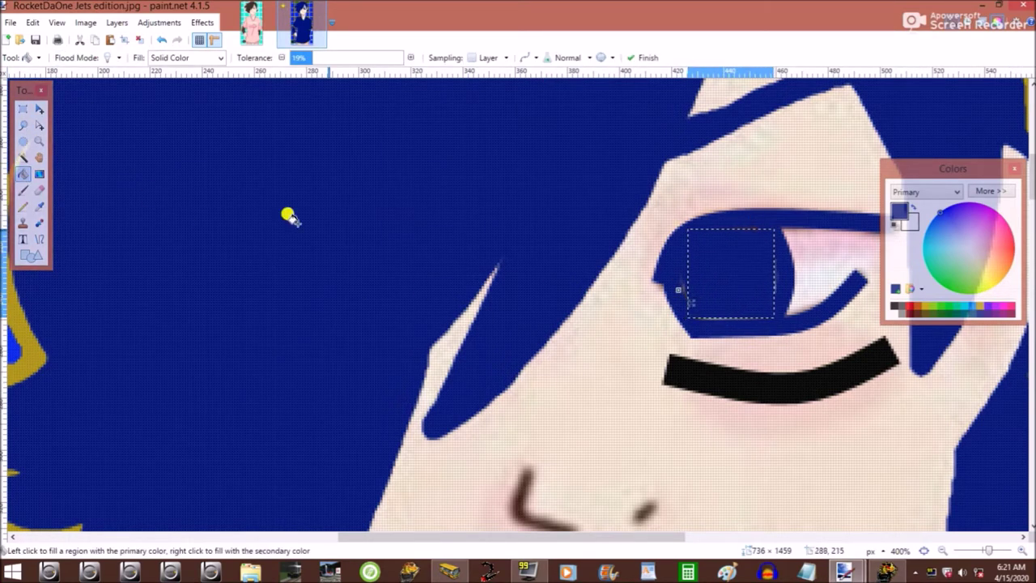
pyautogui.hotkey('ctrl', 'z')
pyautogui.hotkey('ctrl', 'z')
# Fill the leftover light gaps around the iris with navy blue using small rectangular selections, and clear the selection.
pyautogui.press('s')
pyautogui.moveTo(730, 228); pyautogui.dragTo(776, 267)
pyautogui.press('f')
pyautogui.press('s')
pyautogui.moveTo(689, 260); pyautogui.dragTo(759, 314)
pyautogui.press('s')
pyautogui.hotkey('ctrl', 'd')
pyautogui.press('f')
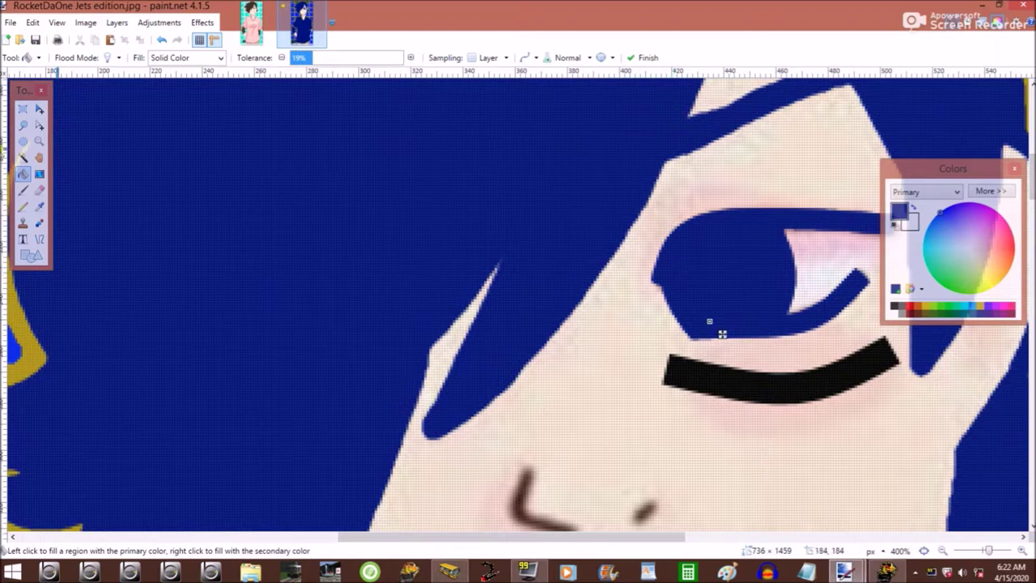
# Draw a gold vertical pupil line about 23 pixels long in the iris at a brush width of 6.
pyautogui.press('o')
pyautogui.click(996, 281)
pyautogui.moveTo(720, 249); pyautogui.dragTo(724, 306)
pyautogui.click(183, 57)
pyautogui.click(166, 81)
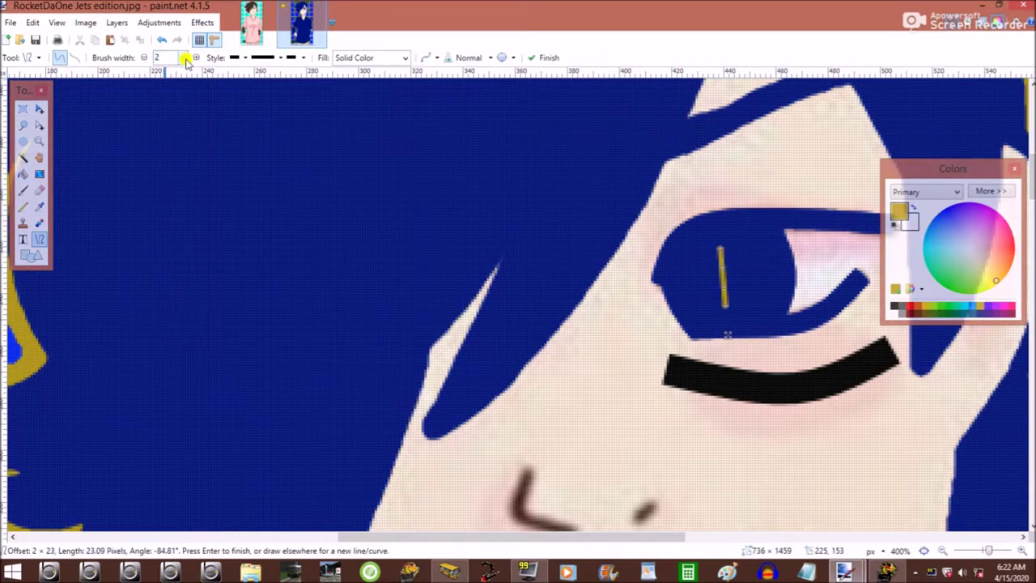
pyautogui.click(942, 551)
pyautogui.scroll(3, 752, 446)
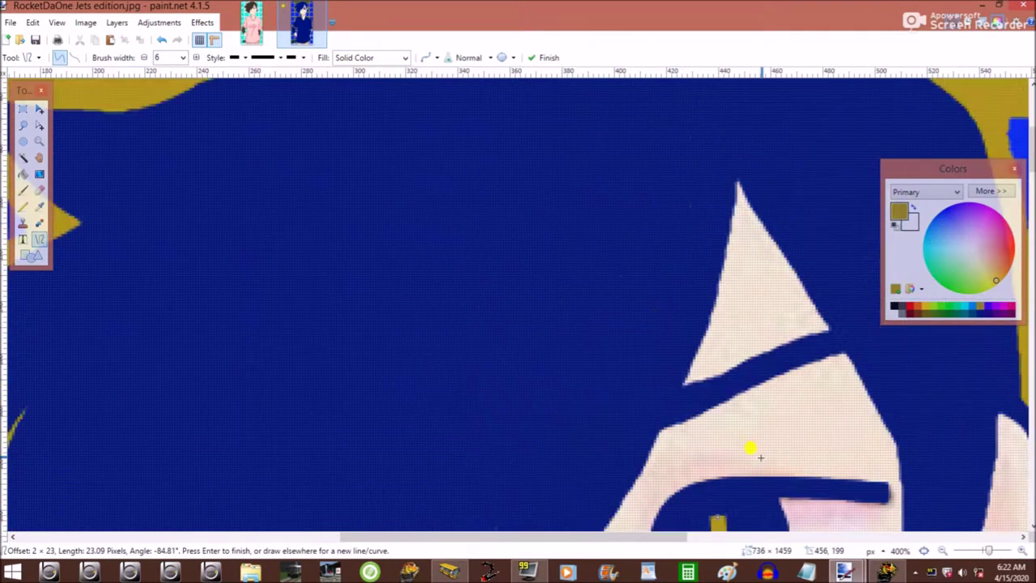
pyautogui.scroll(-3, 845, 509)
# Fill the green background tiles beside the top of the hair with bright blue.
pyautogui.scroll(5, 675, 425)
pyautogui.scroll(5, 289, 292)
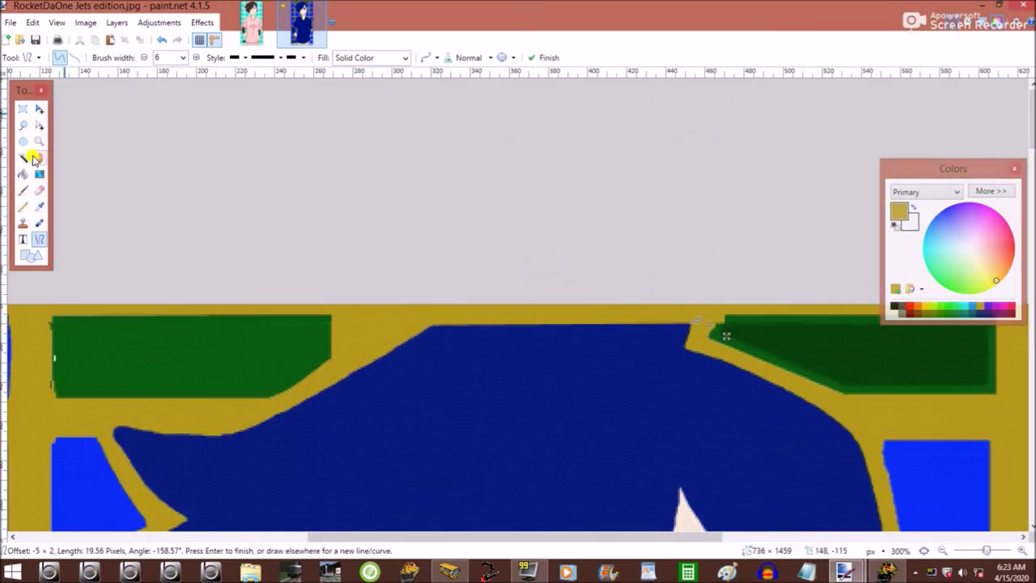
pyautogui.click(23, 173)
pyautogui.click(872, 372)
pyautogui.scroll(-5, 872, 372)
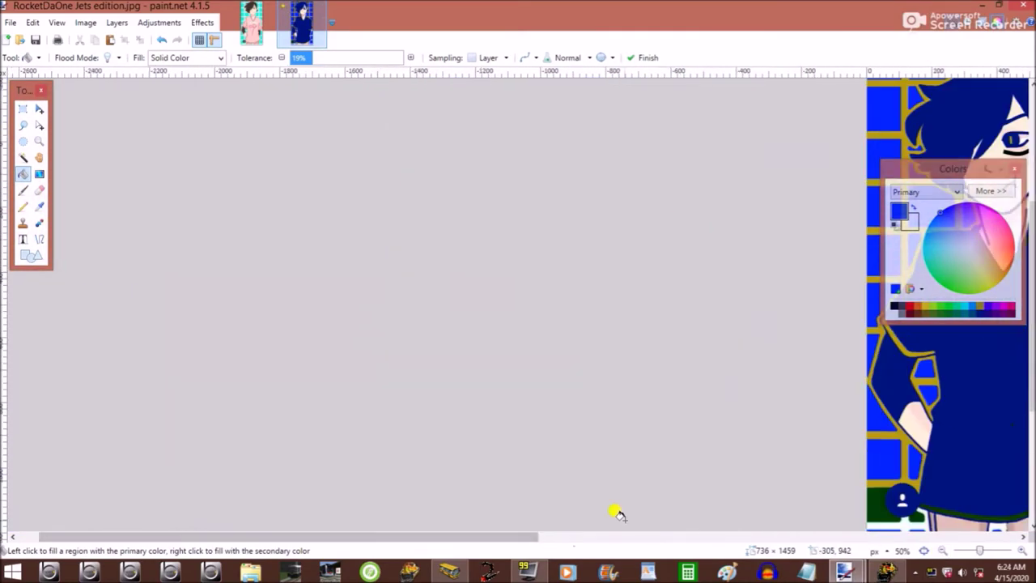
# Fill the V-neck collar trim with gold.
pyautogui.scroll(5, 620, 335)
pyautogui.scroll(-6, 895, 394)
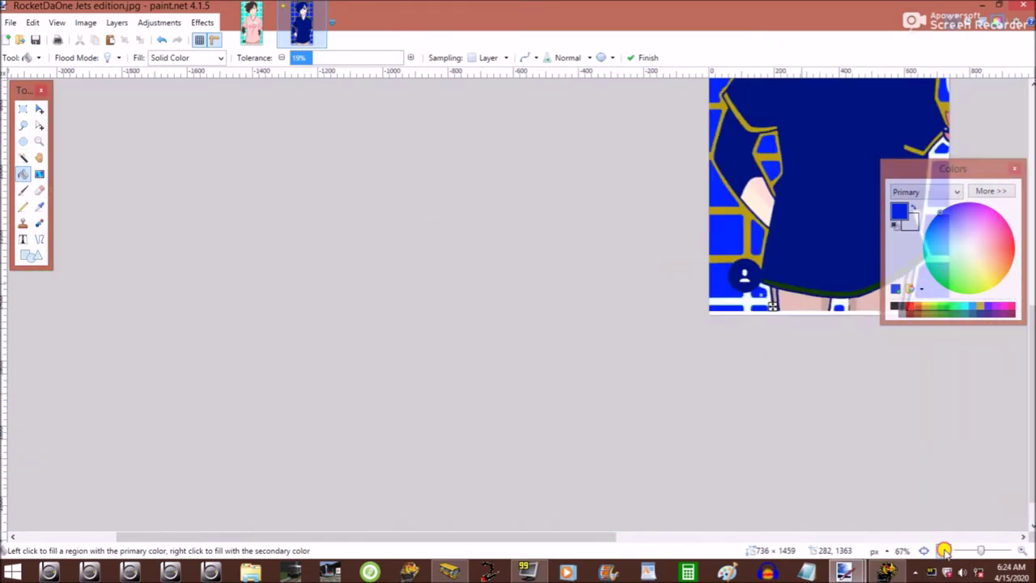
pyautogui.scroll(4, 896, 395)
pyautogui.click(649, 307)
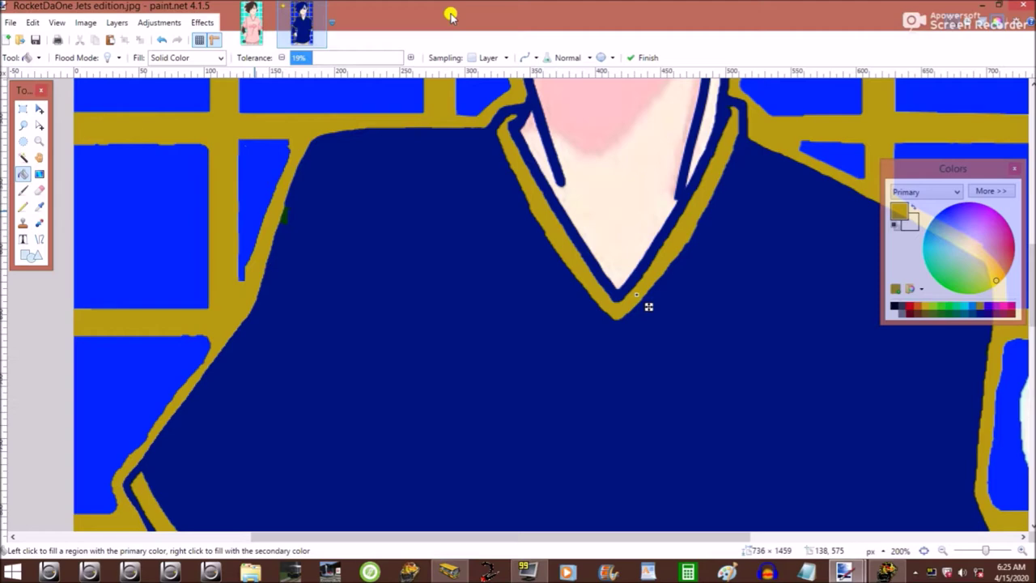
# Try a white fill on the V-neck collar trim and restore the gold.
pyautogui.hotkey('ctrl', '-')
pyautogui.press('x')
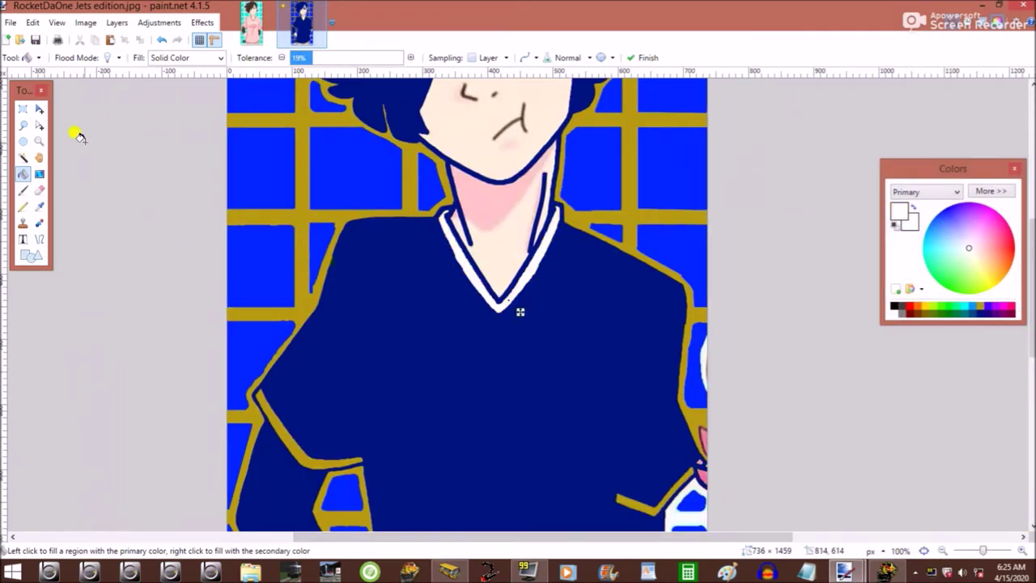
pyautogui.press('o')
pyautogui.click(1022, 550)
pyautogui.press('f')
pyautogui.press('x')
pyautogui.click(597, 297)
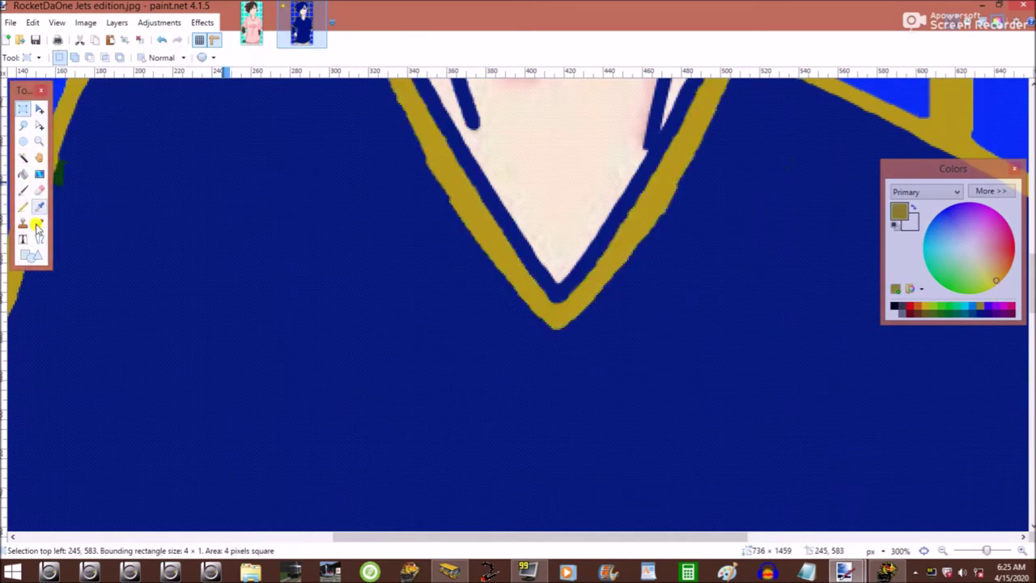
# Try a white line on the jersey at a brush width of 15.
pyautogui.press('o')
pyautogui.press('x')
pyautogui.hscroll(5, 639, 139)
pyautogui.click(603, 147)
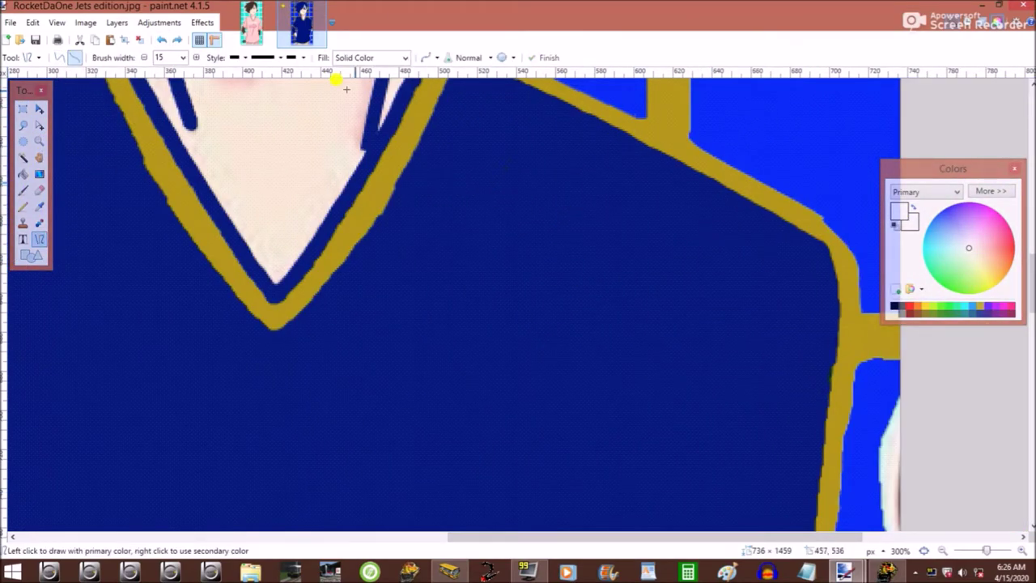
pyautogui.hotkey('ctrl', '-')
pyautogui.hotkey('ctrl', '-')
pyautogui.hotkey('ctrl', '-')
pyautogui.hotkey('ctrl', '-')
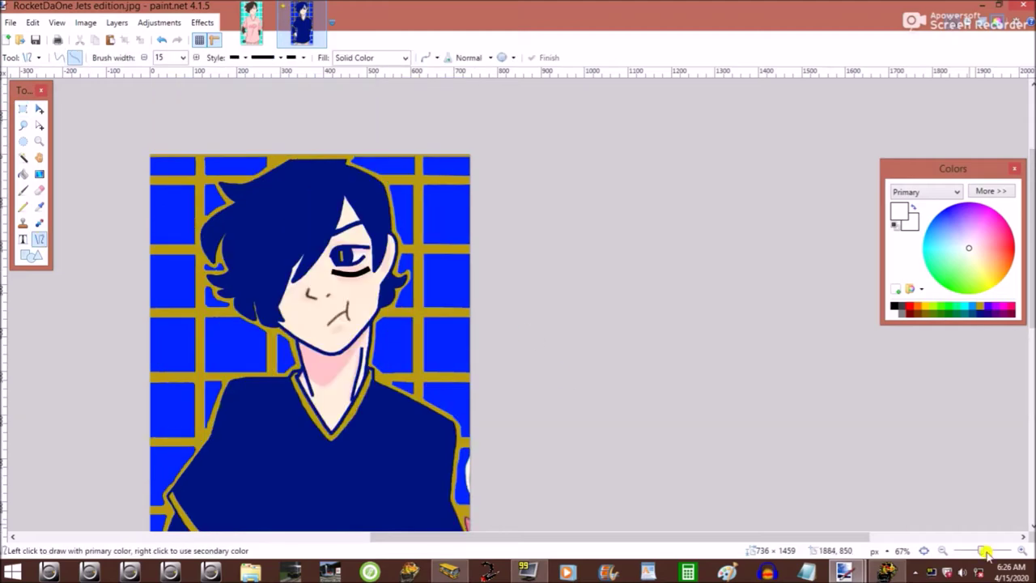
pyautogui.hotkey('ctrl', '+')
pyautogui.hotkey('ctrl', '+')
pyautogui.hotkey('ctrl', '+')
pyautogui.hotkey('ctrl', '+')
pyautogui.scroll(-5, 271, 330)
pyautogui.scroll(-5, 753, 456)
pyautogui.click(943, 550)
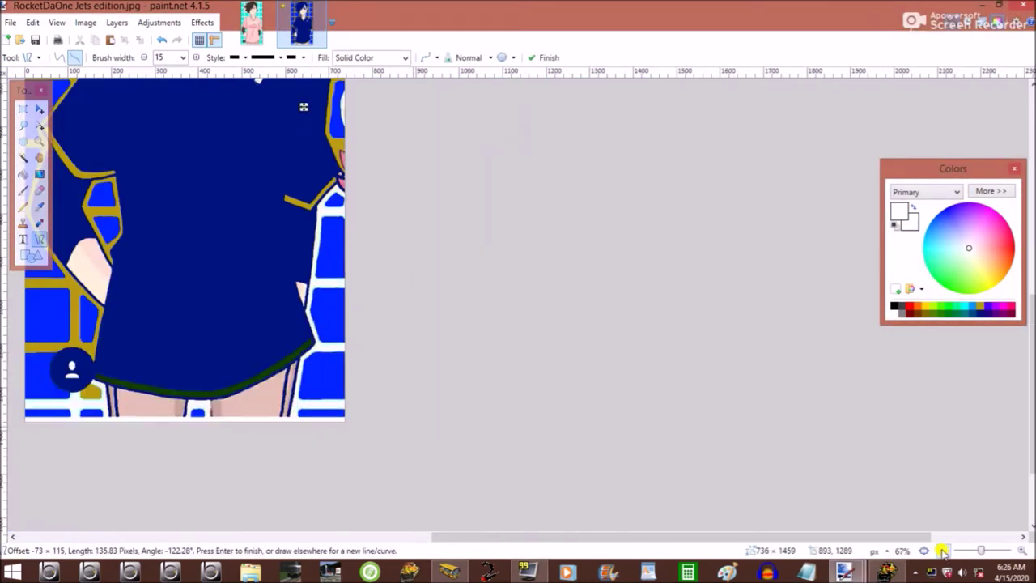
pyautogui.scroll(5, 347, 344)
pyautogui.click(1022, 550)
pyautogui.click(1022, 551)
# Select the arm beside the image edge in the original pink drawing with a rectangular selection for copying.
pyautogui.click(252, 24)
pyautogui.scroll(5, 659, 470)
pyautogui.scroll(4, 659, 470)
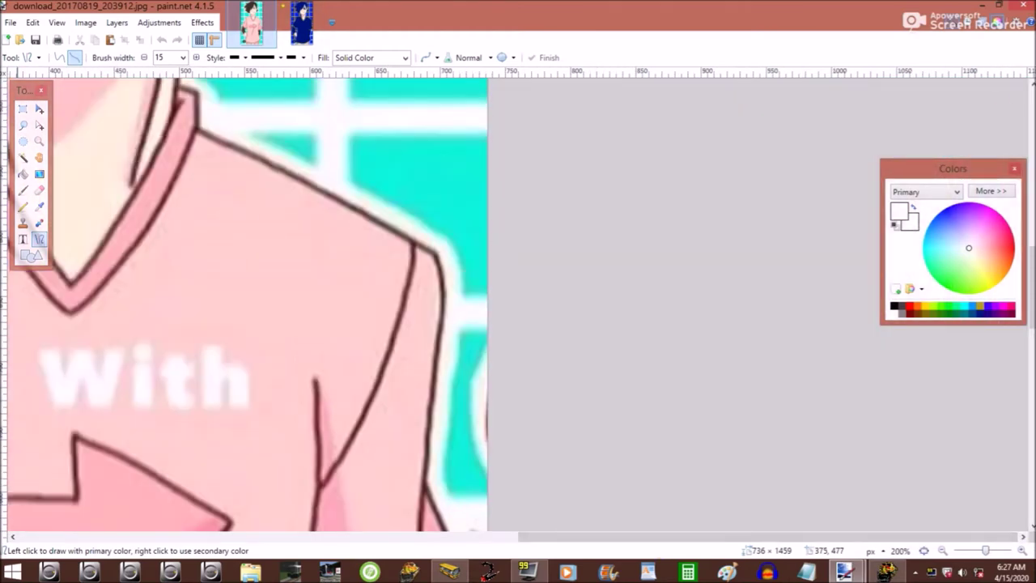
pyautogui.press('s')
pyautogui.moveTo(314, 213); pyautogui.dragTo(462, 385)
pyautogui.press('m')
pyautogui.moveTo(387, 384); pyautogui.dragTo(383, 481)
pyautogui.moveTo(462, 324)
pyautogui.mouseDown()
pyautogui.moveTo(445, 323)
pyautogui.moveTo(465, 316)
pyautogui.mouseUp()
# Paste the copied arm section into the Jets edition image, align it over the matching arm and add a layer for tracing.
pyautogui.click(302, 22)
pyautogui.hotkey('ctrl', 'v')
pyautogui.scroll(-4, 712, 468)
pyautogui.moveTo(312, 421); pyautogui.dragTo(313, 170)
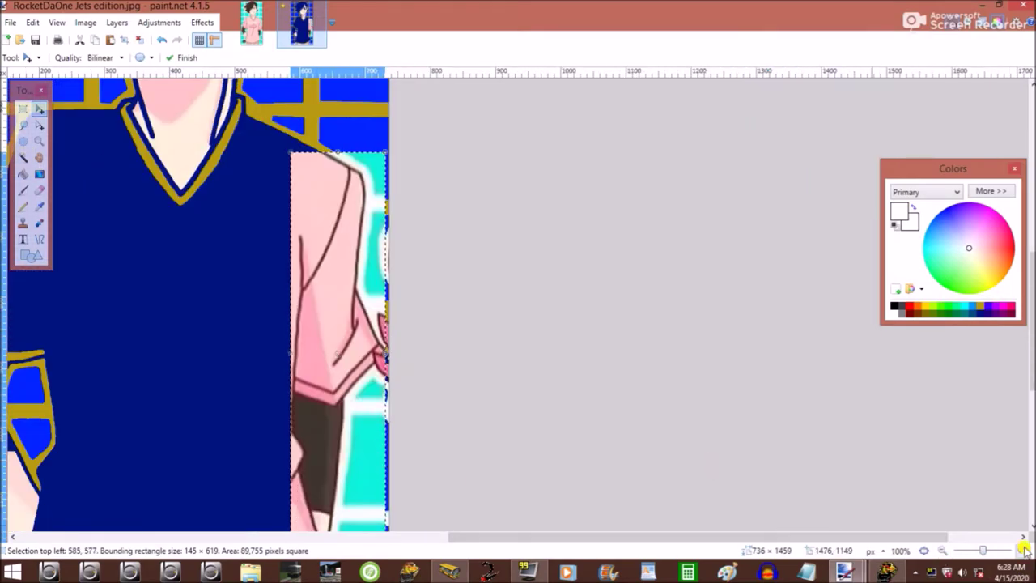
pyautogui.scroll(3, 324, 243)
pyautogui.click(117, 22)
pyautogui.press('Escape')
# Trace the torso's side line along the pasted arm in gold, setting the brush width to 5.
pyautogui.press('o')
pyautogui.scroll(3, 429, 332)
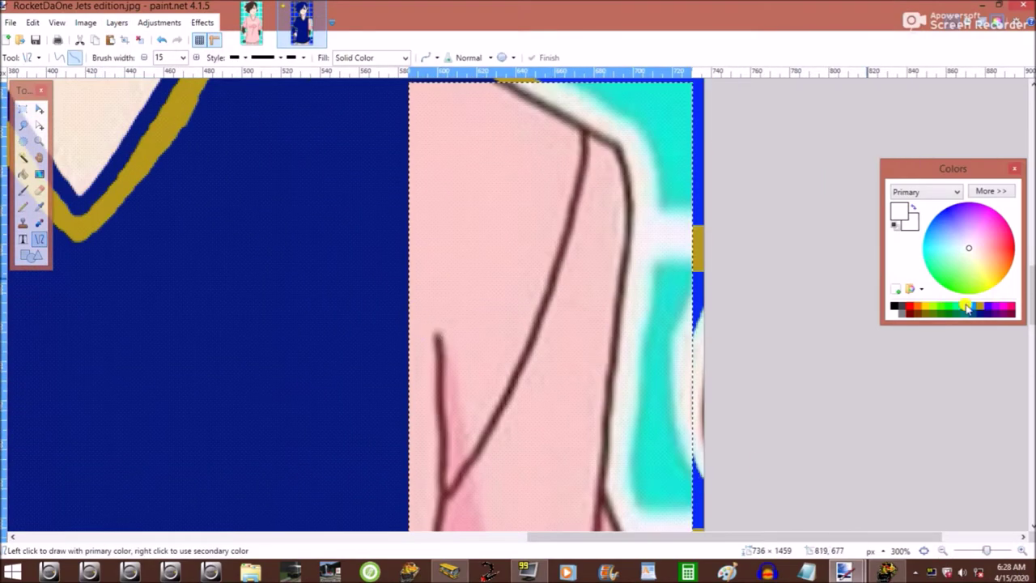
pyautogui.moveTo(437, 338); pyautogui.dragTo(440, 468)
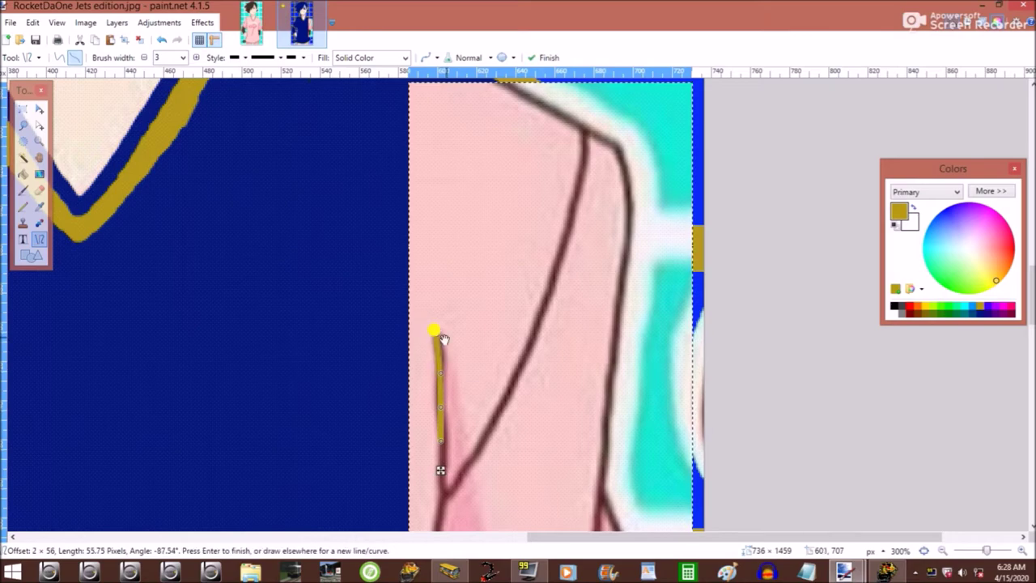
pyautogui.press('Return')
pyautogui.click(183, 58)
pyautogui.click(166, 115)
pyautogui.moveTo(430, 241)
pyautogui.mouseDown()
pyautogui.moveTo(414, 353)
pyautogui.moveTo(431, 296)
pyautogui.mouseUp()
pyautogui.scroll(9, 414, 353)
pyautogui.scroll(-3, 408, 386)
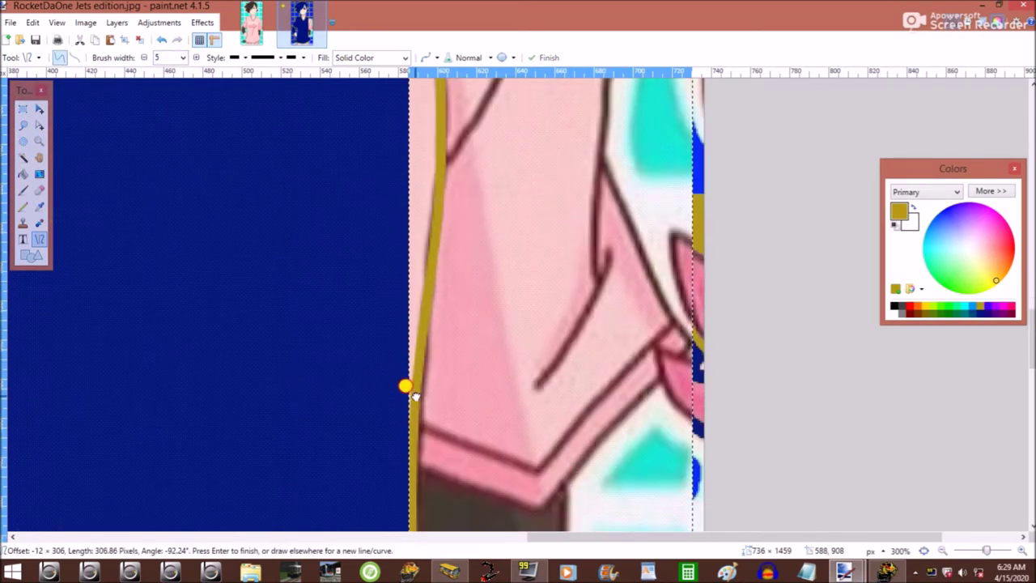
# Trace the sleeve's armhole seam and the shoulder's top edge with gold curves.
pyautogui.scroll(4, 485, 259)
pyautogui.scroll(2, 501, 444)
pyautogui.scroll(-3, 442, 163)
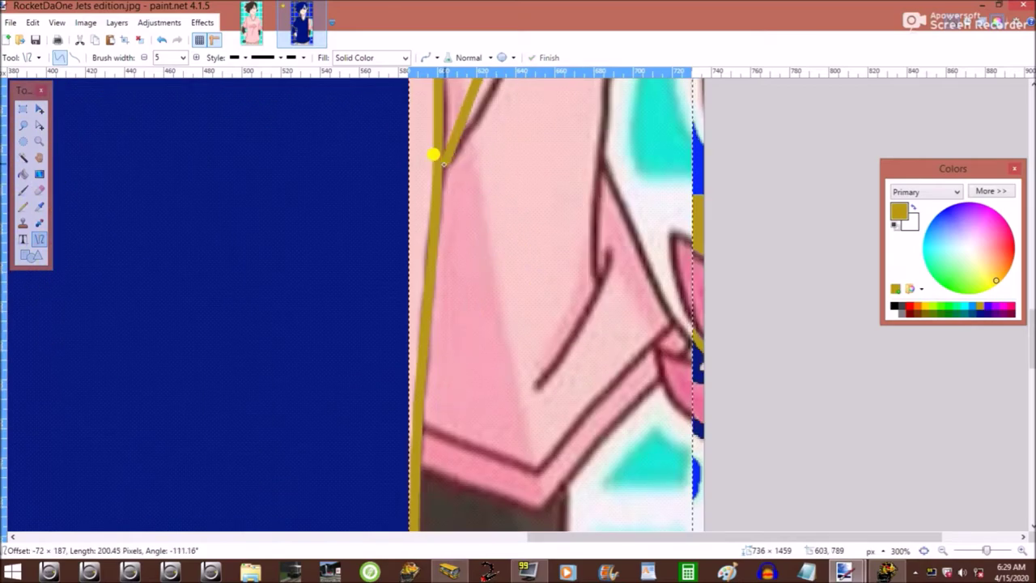
pyautogui.moveTo(442, 164); pyautogui.dragTo(536, 263)
pyautogui.scroll(2, 296, 114)
pyautogui.moveTo(491, 216); pyautogui.dragTo(541, 241)
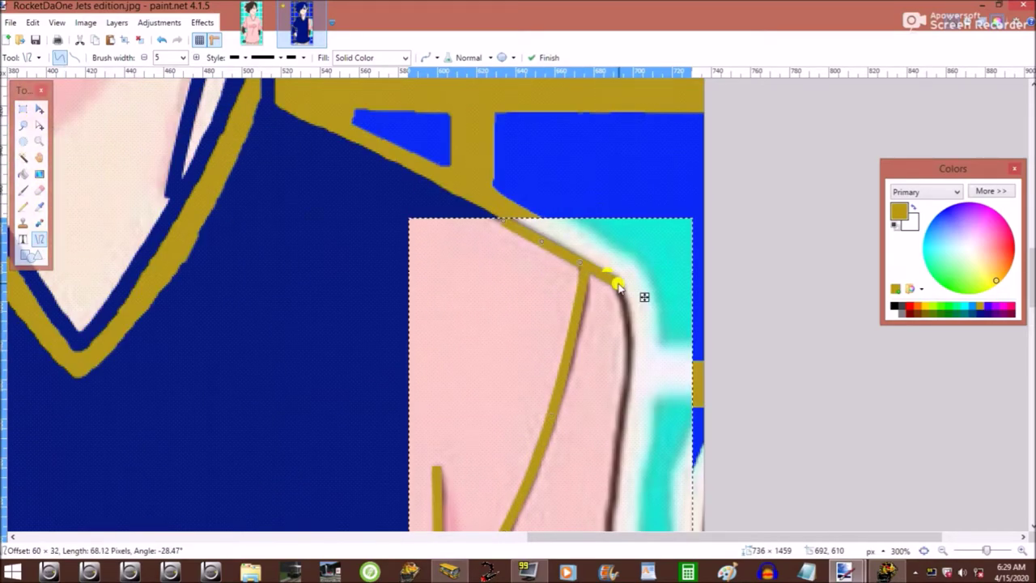
# Trace the curved bulge and lower shirt edge beside the dark forearm in gold, and start the sleeve's outer edge.
pyautogui.scroll(-10, 365, 358)
pyautogui.moveTo(384, 430); pyautogui.dragTo(437, 340)
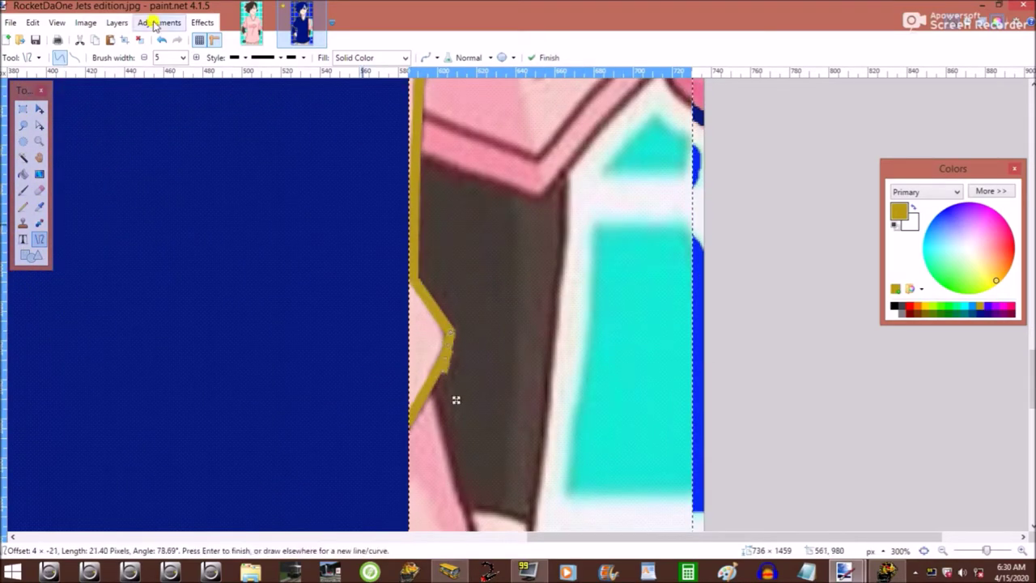
pyautogui.scroll(-3, 446, 340)
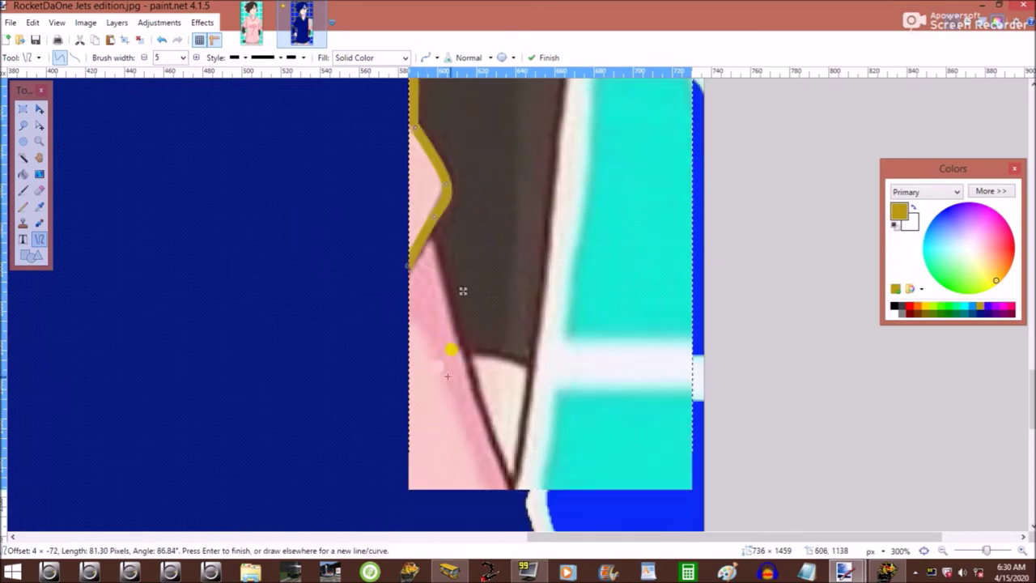
pyautogui.scroll(15, 656, 352)
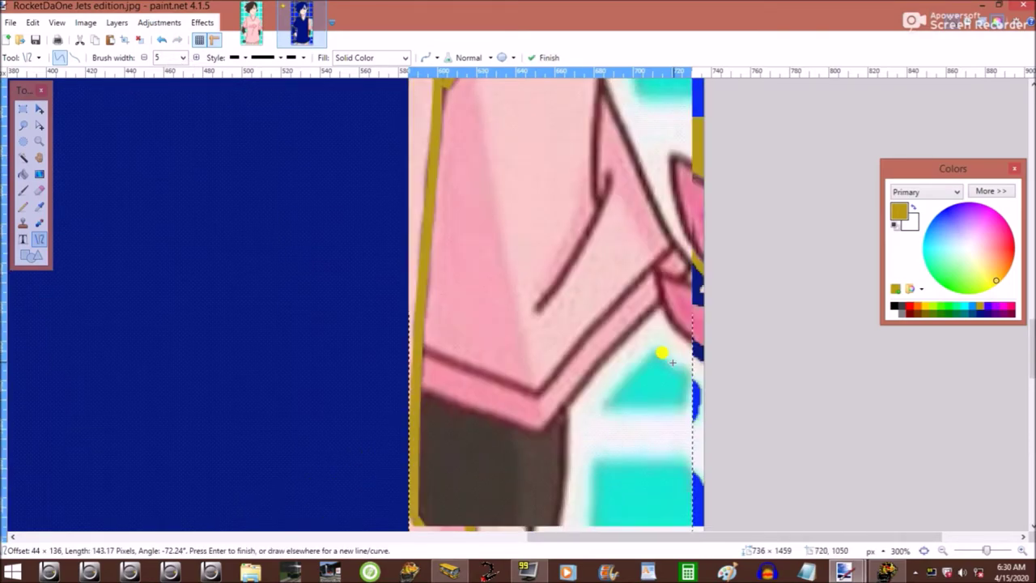
pyautogui.moveTo(615, 281); pyautogui.dragTo(632, 356)
# Hide Layer 2, select the Background layer and compare the traced lines with the original drawing's lower shirt.
pyautogui.press('F7')
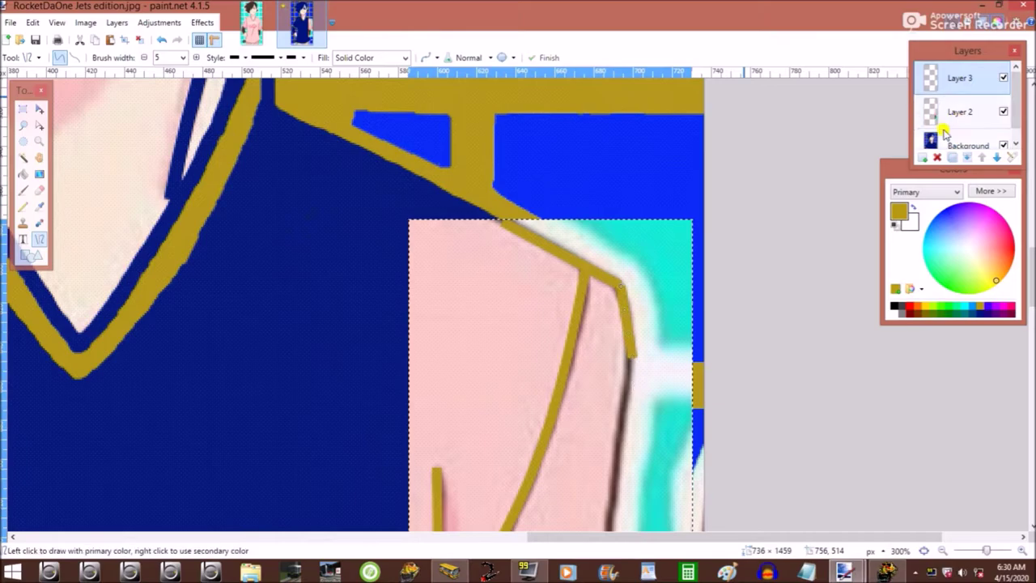
pyautogui.click(1004, 111)
pyautogui.click(969, 144)
pyautogui.scroll(-10, 701, 419)
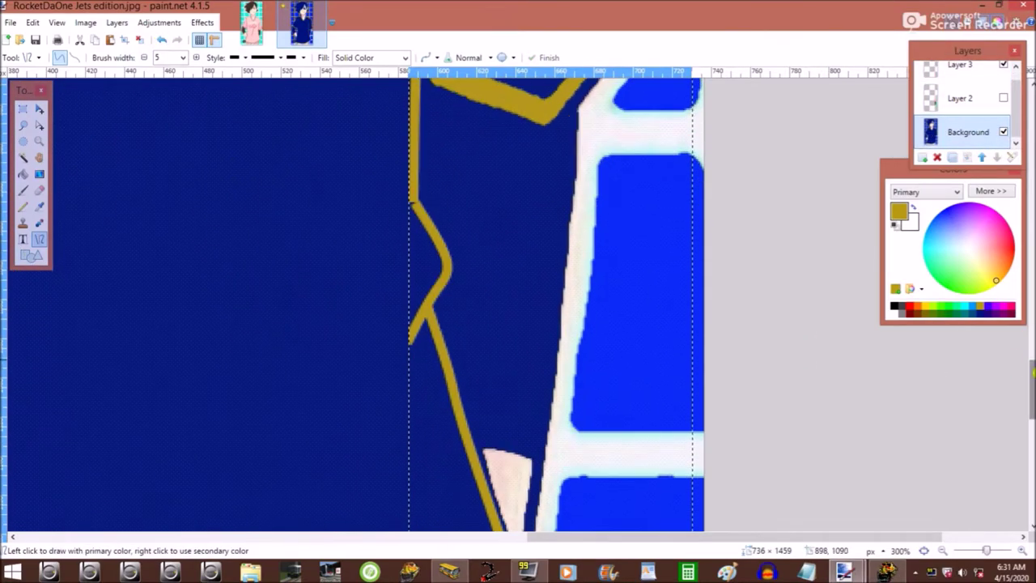
pyautogui.hscroll(-10, 475, 495)
pyautogui.hotkey('ctrl', 'Tab')
pyautogui.scroll(-10, 392, 472)
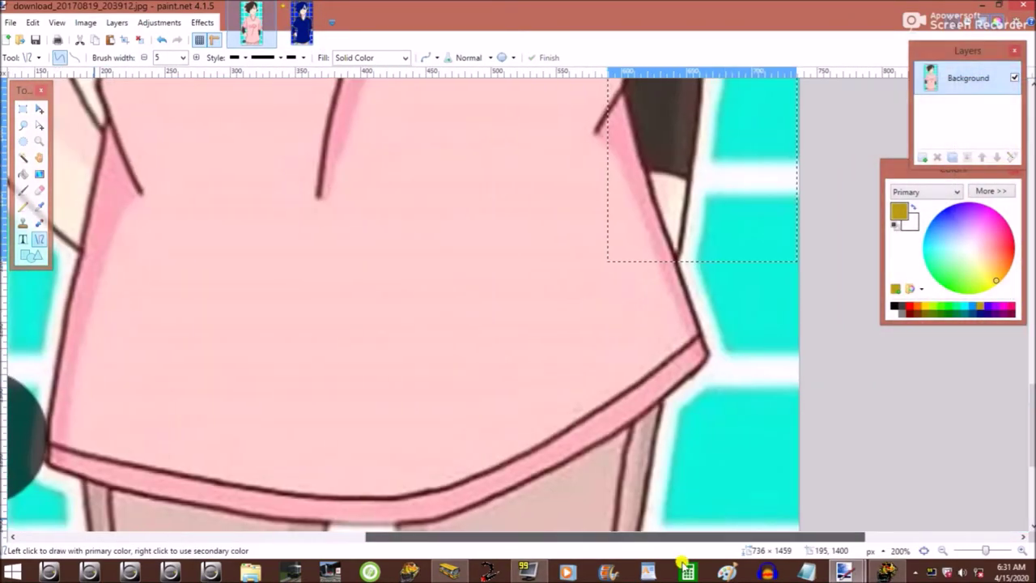
pyautogui.hotkey('ctrl', 'Tab')
# Undo back to the lower shirt edge line, redraw the gold curve above it and hide Layer 2 again.
pyautogui.hscroll(-5, 810, 498)
pyautogui.click(164, 40)
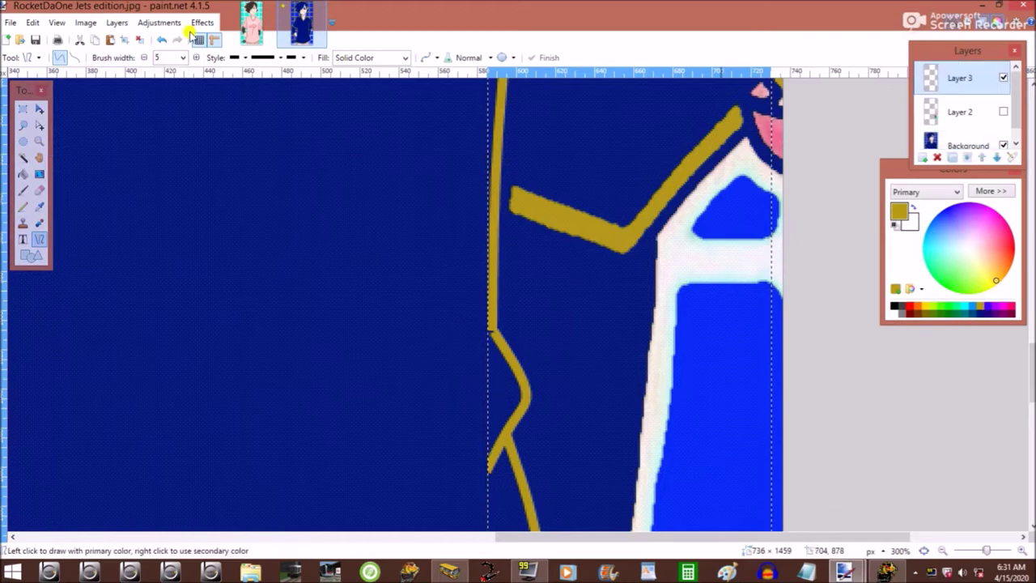
pyautogui.click(164, 40)
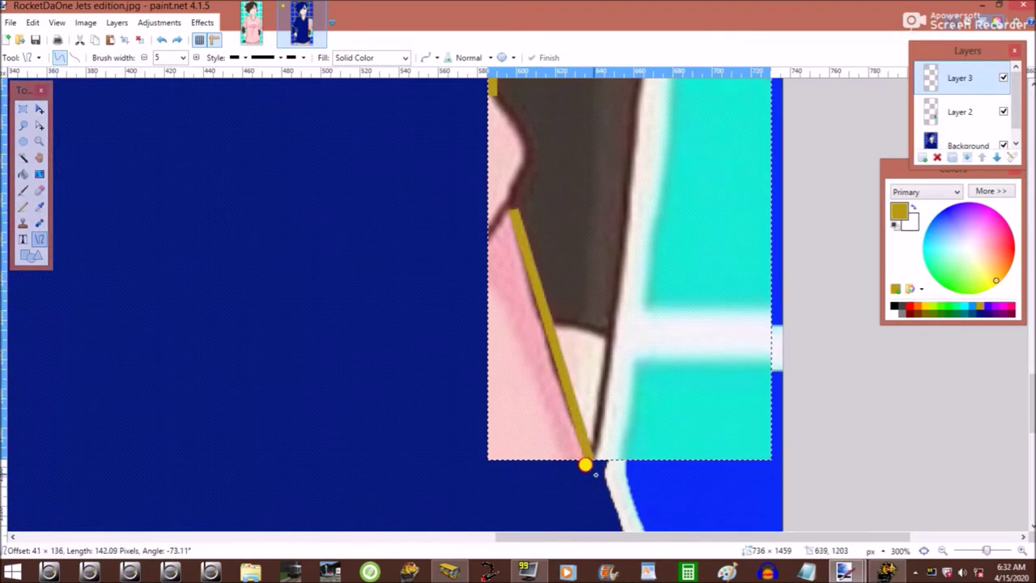
pyautogui.scroll(3, 567, 393)
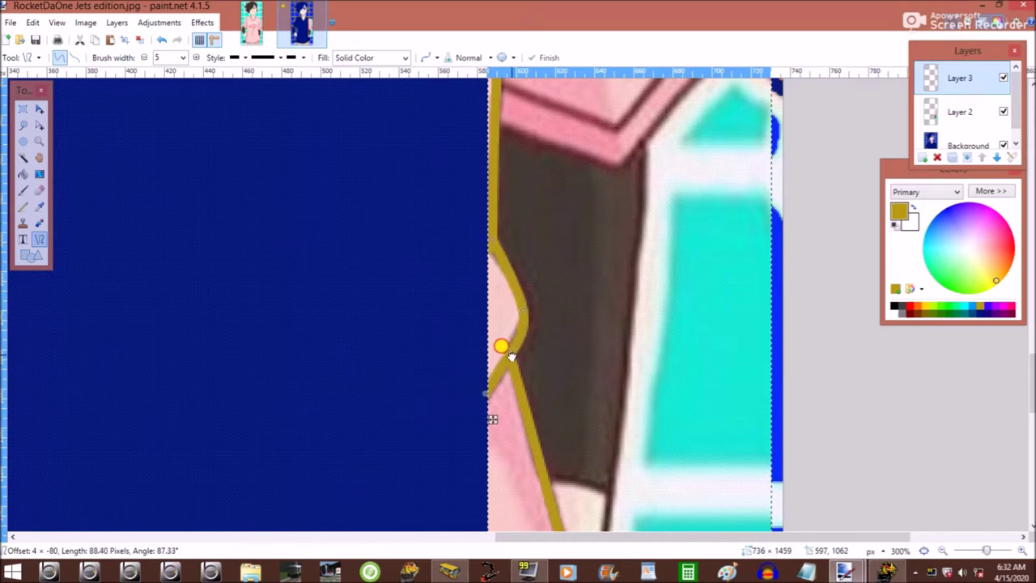
pyautogui.scroll(10, 512, 356)
pyautogui.hotkey('ctrl', 'y')
pyautogui.scroll(-4, 838, 357)
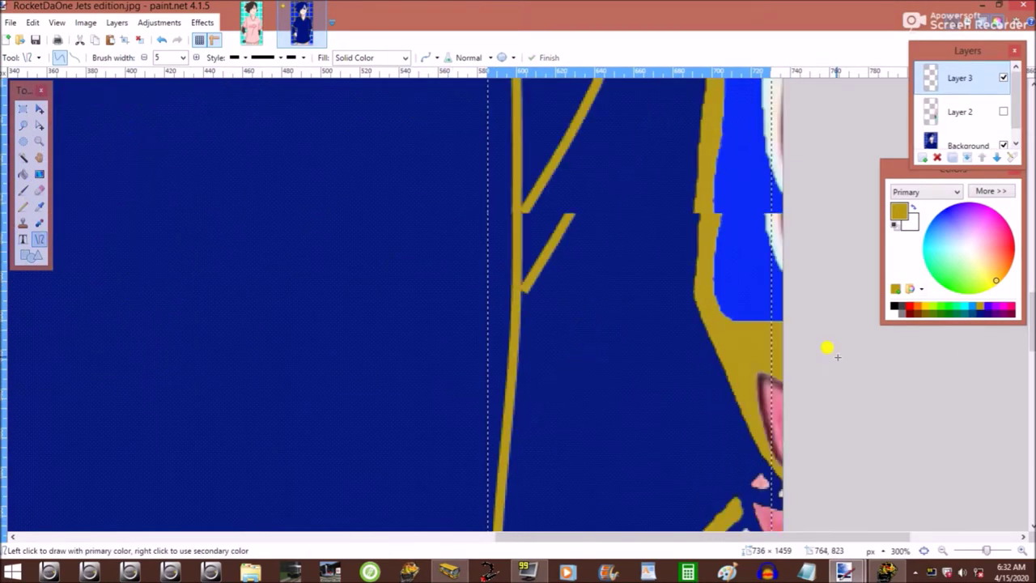
pyautogui.scroll(-3, 585, 294)
# Cover the small pink patch by the wrist with a slightly rotated gold diamond of about 12 × 10 pixels.
pyautogui.press('f')
pyautogui.scroll(5, 232, 359)
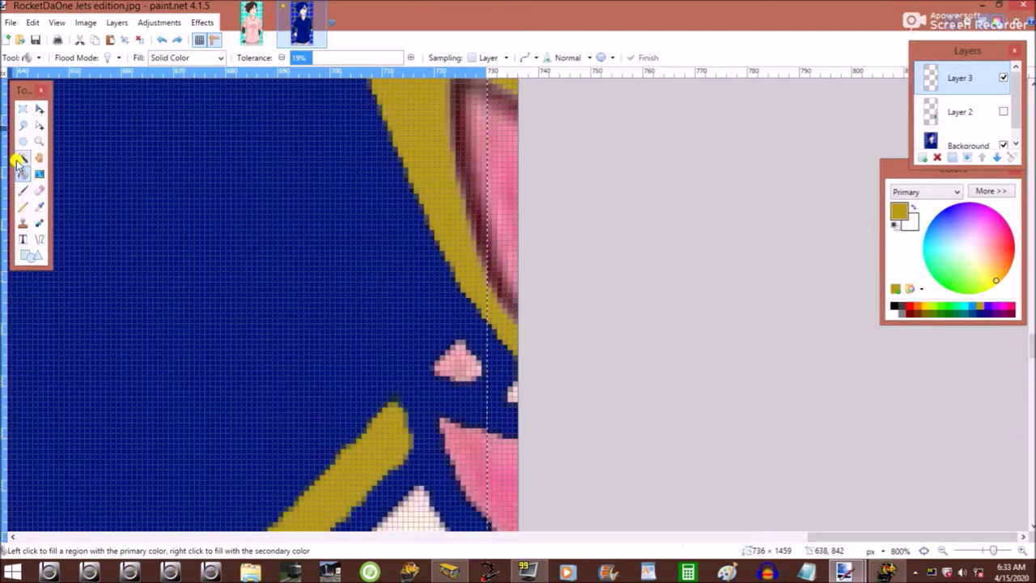
pyautogui.press('s')
pyautogui.click(407, 275)
pyautogui.click(422, 371)
pyautogui.press('o')
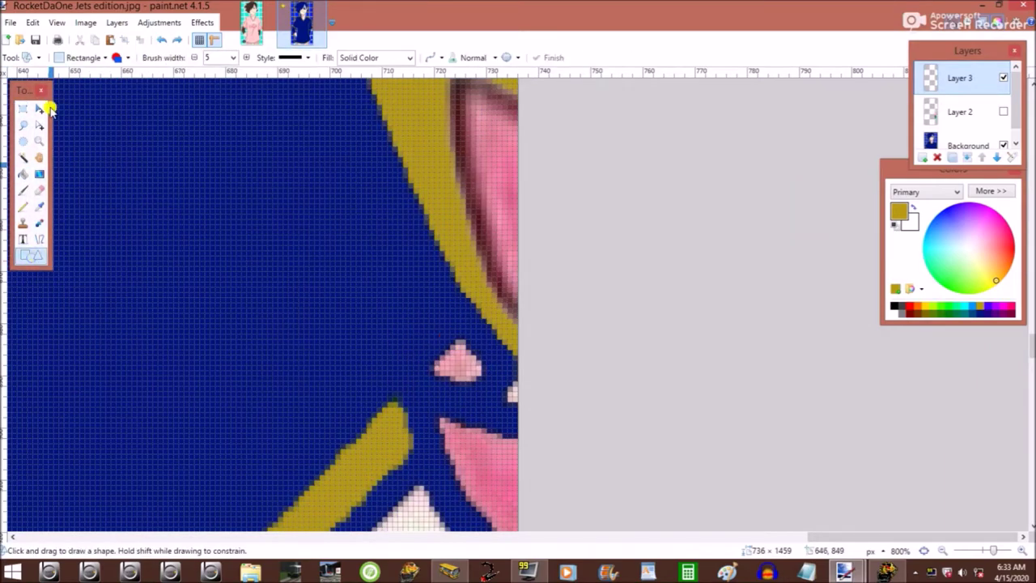
pyautogui.click(83, 57)
pyautogui.click(129, 89)
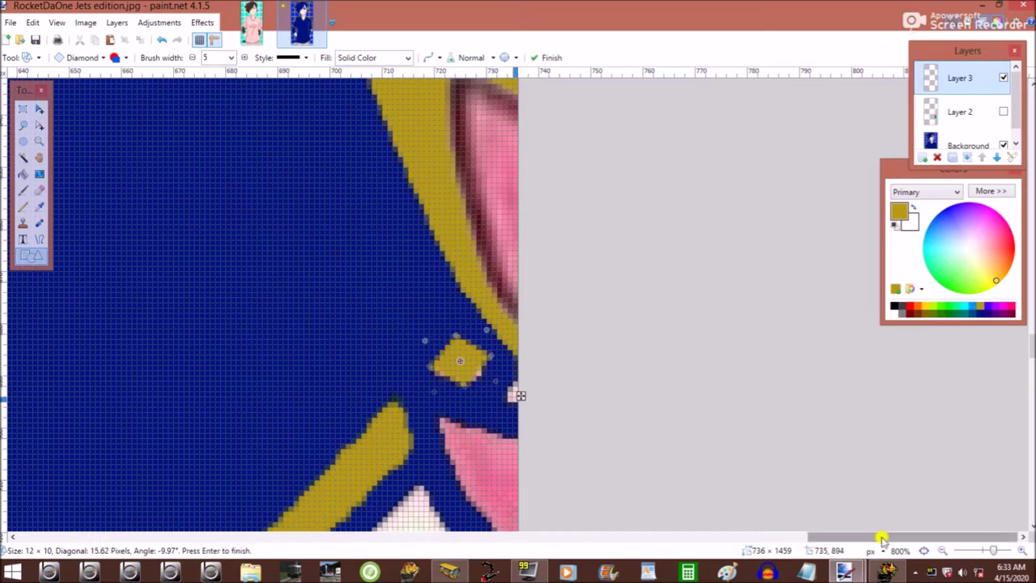
pyautogui.scroll(-8, 882, 539)
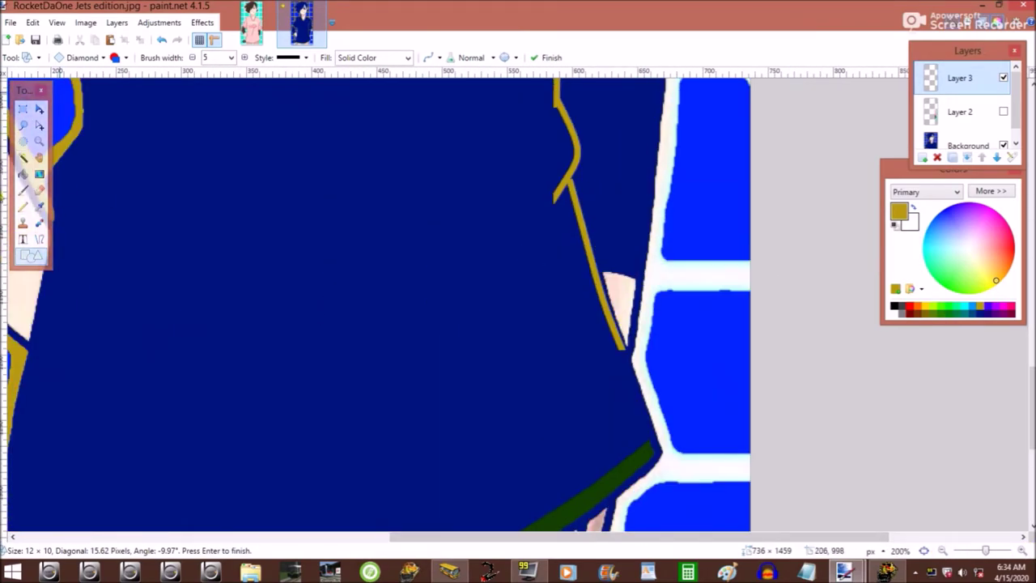
# Trace the jersey's bottom hem above the dark green band with a gold curve about 526 pixels long and 5 pixels wide.
pyautogui.click(38, 239)
pyautogui.moveTo(456, 81); pyautogui.dragTo(602, 513)
pyautogui.scroll(-1, 387, 441)
pyautogui.scroll(-1, 388, 441)
pyautogui.moveTo(181, 389); pyautogui.dragTo(616, 302)
pyautogui.scroll(1, 735, 432)
pyautogui.moveTo(724, 379)
pyautogui.mouseDown()
pyautogui.moveTo(600, 515)
pyautogui.moveTo(455, 389)
pyautogui.moveTo(457, 522)
pyautogui.moveTo(564, 366)
pyautogui.moveTo(732, 282)
pyautogui.moveTo(745, 497)
pyautogui.mouseUp()
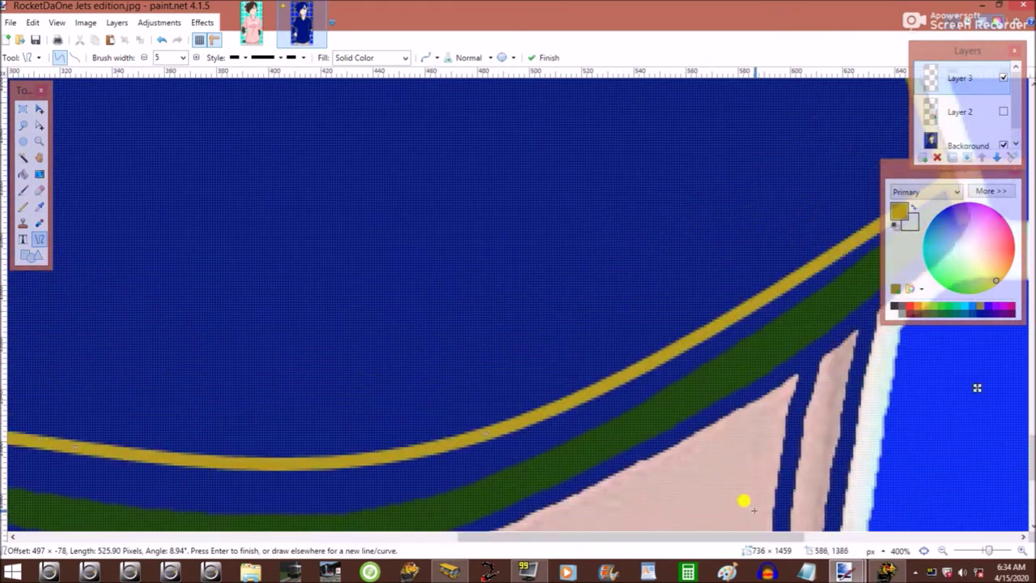
# Try to flood-fill the strip below the gold hem line with gold and undo the fill.
pyautogui.press('f')
pyautogui.click(294, 508)
pyautogui.click(154, 24)
pyautogui.click(152, 24)
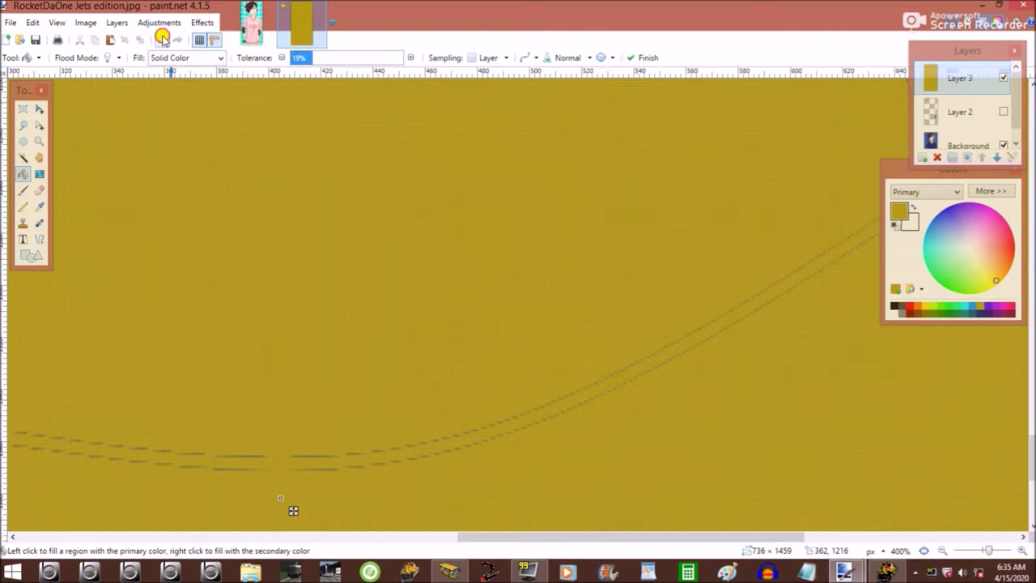
pyautogui.hotkey('ctrl', 'z')
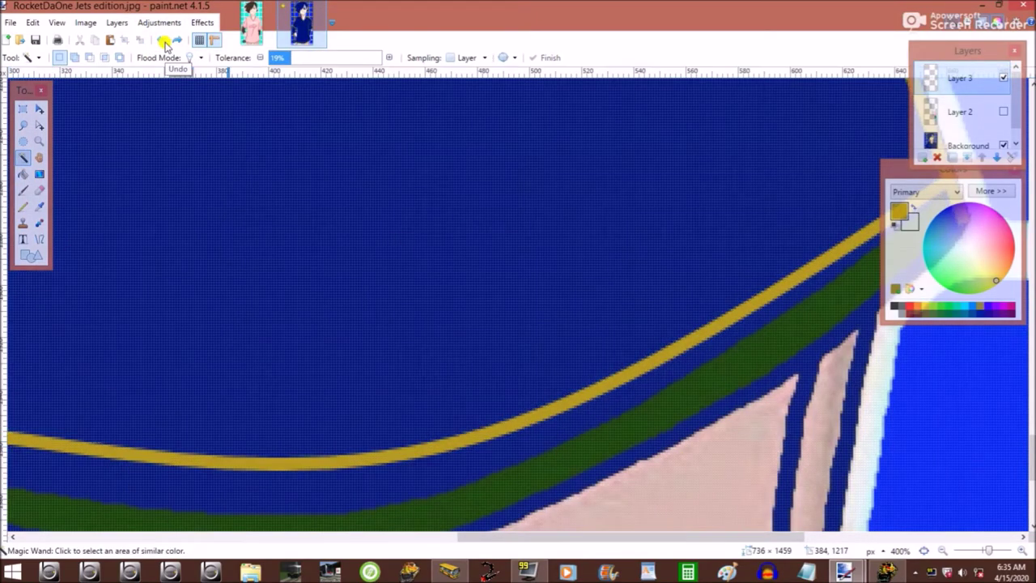
# Draw a slightly rotated gold parallelogram of about 57 × 114 pixels as the shoulder stripe nearest the sleeve.
pyautogui.click(32, 255)
pyautogui.click(81, 58)
pyautogui.click(172, 93)
pyautogui.moveTo(447, 458); pyautogui.dragTo(951, 437)
pyautogui.scroll(15, 550, 521)
pyautogui.scroll(-5, 950, 231)
pyautogui.scroll(4, 814, 456)
pyautogui.scroll(3, 950, 438)
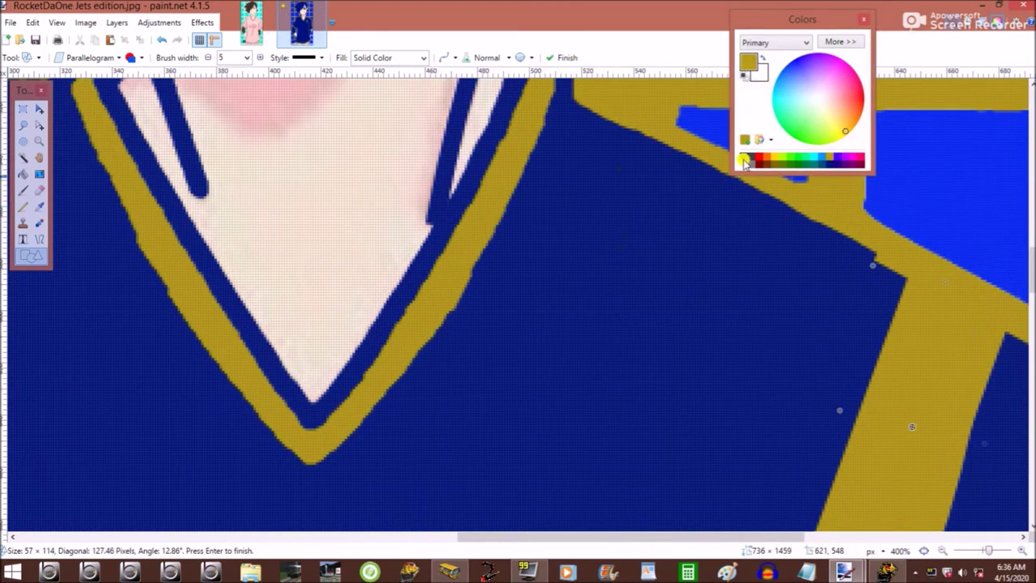
# Add a white parallelogram of about 46 × 123 pixels, rotated about 13.5°, along the inner side of the gold shoulder stripe.
pyautogui.moveTo(726, 326); pyautogui.dragTo(743, 471)
pyautogui.scroll(1, 868, 416)
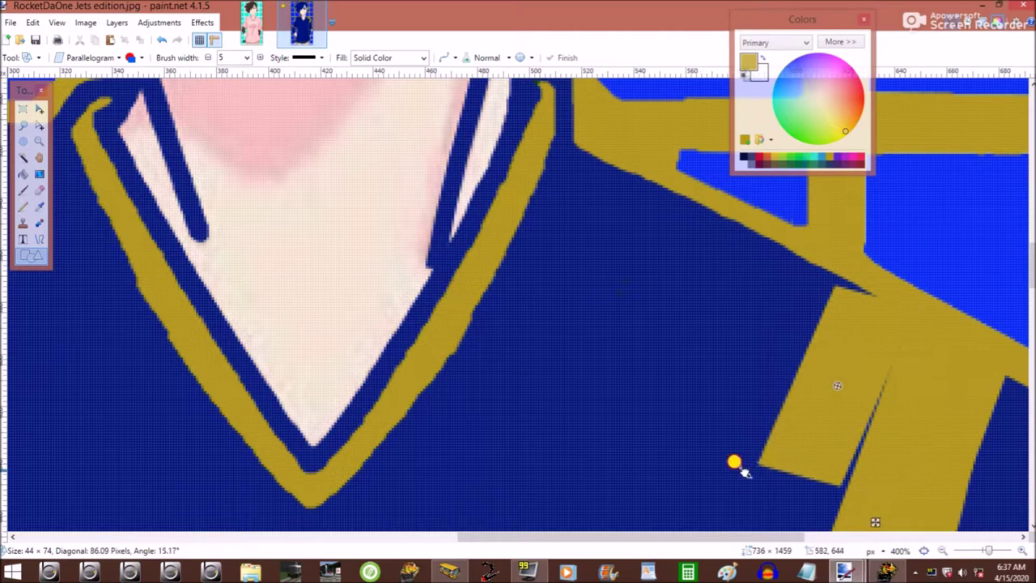
pyautogui.moveTo(812, 479); pyautogui.dragTo(775, 423)
pyautogui.scroll(-3, 775, 423)
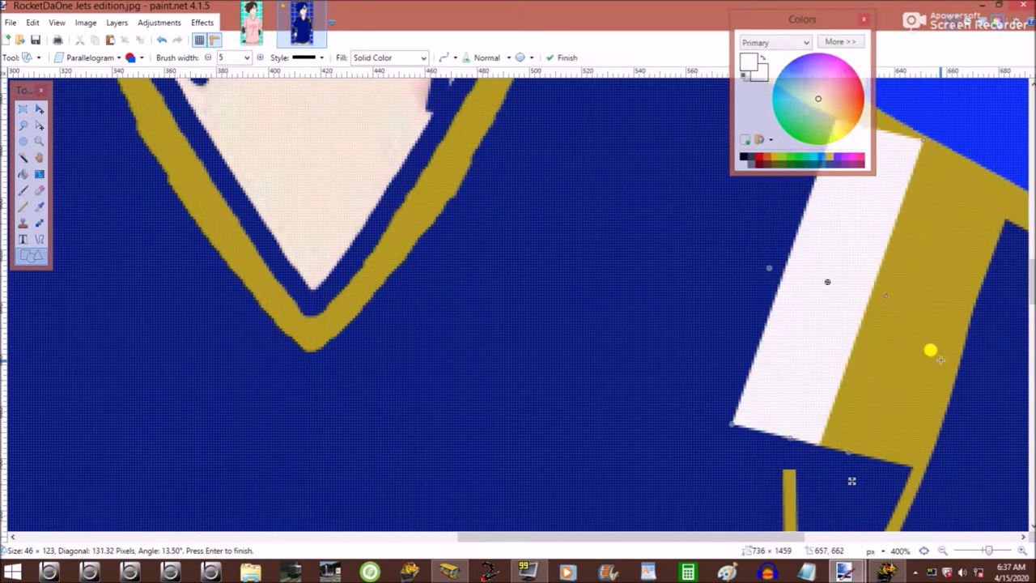
pyautogui.press('Return')
# Try a second gold parallelogram of about 42 × 129 pixels on the inner side of the white shoulder stripe.
pyautogui.scroll(2, 931, 349)
pyautogui.scroll(-2, 830, 160)
pyautogui.scroll(2, 567, 122)
pyautogui.click(165, 42)
pyautogui.moveTo(756, 484); pyautogui.dragTo(768, 278)
pyautogui.scroll(2, 768, 277)
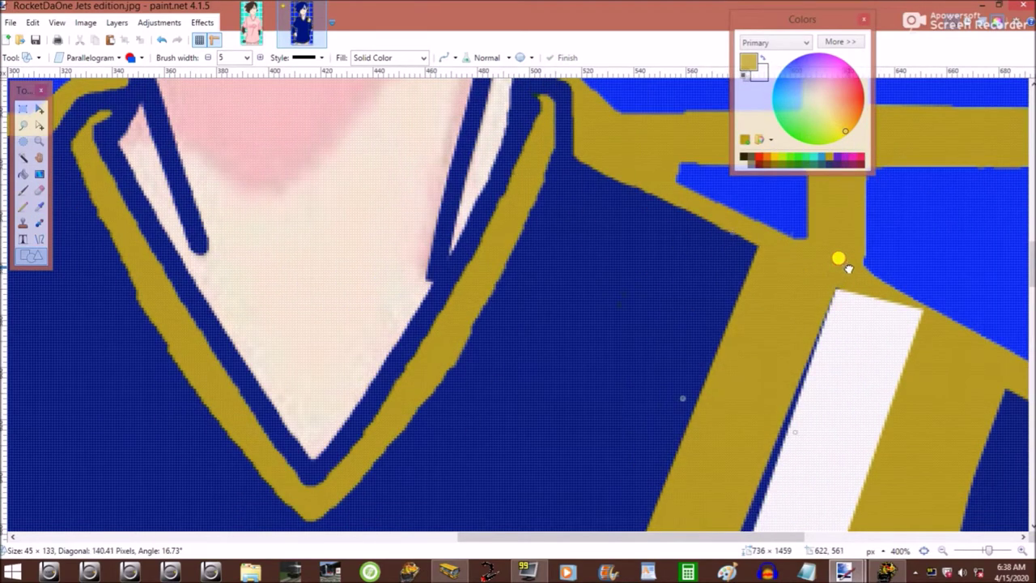
pyautogui.scroll(-1, 845, 270)
pyautogui.scroll(2, 809, 351)
pyautogui.scroll(-3, 786, 330)
pyautogui.moveTo(761, 454); pyautogui.dragTo(821, 273)
pyautogui.scroll(2, 798, 280)
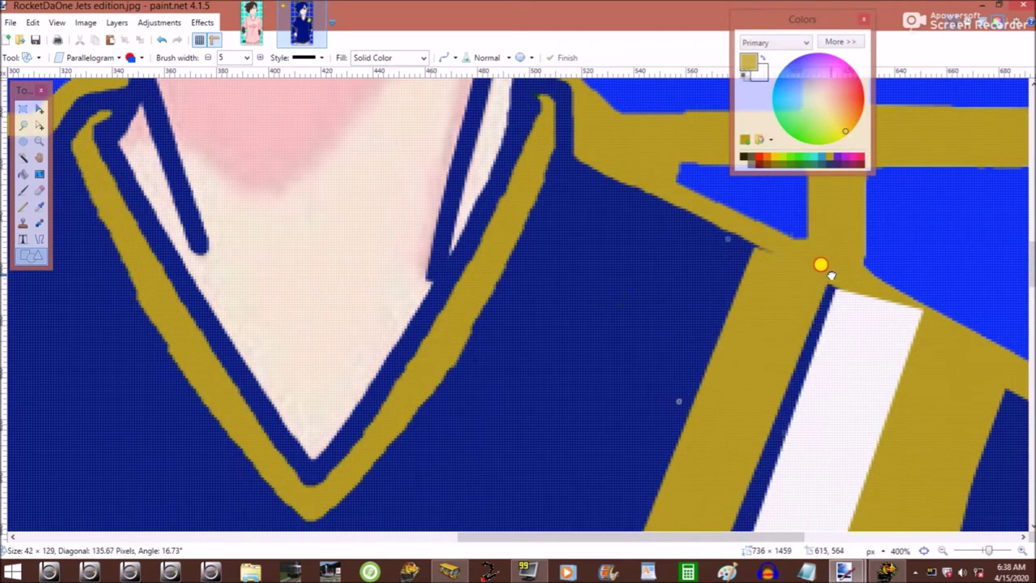
# Try to resize and rotate the inner gold parallelogram to about 59 × 137 pixels so it meets the white stripe.
pyautogui.scroll(-2, 821, 273)
pyautogui.moveTo(722, 440); pyautogui.dragTo(752, 300)
pyautogui.scroll(1, 752, 299)
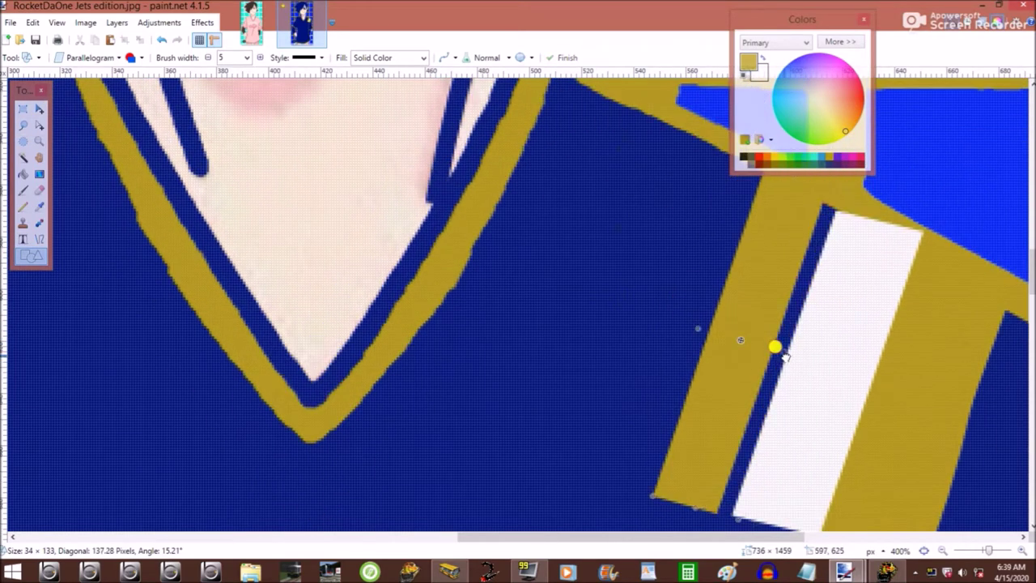
pyautogui.moveTo(775, 346); pyautogui.dragTo(826, 273)
pyautogui.scroll(1, 826, 273)
pyautogui.scroll(-1, 726, 180)
pyautogui.scroll(1, 732, 233)
pyautogui.scroll(-2, 740, 364)
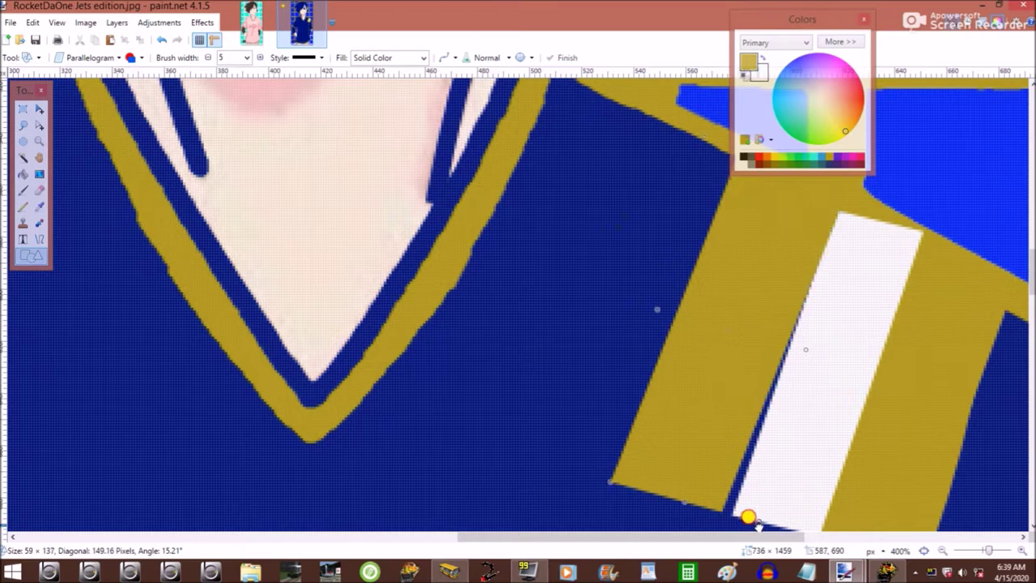
# Undo the inner gold stripe attempts back to the white parallelogram.
pyautogui.click(164, 40)
pyautogui.click(164, 40)
pyautogui.click(164, 40)
pyautogui.click(165, 40)
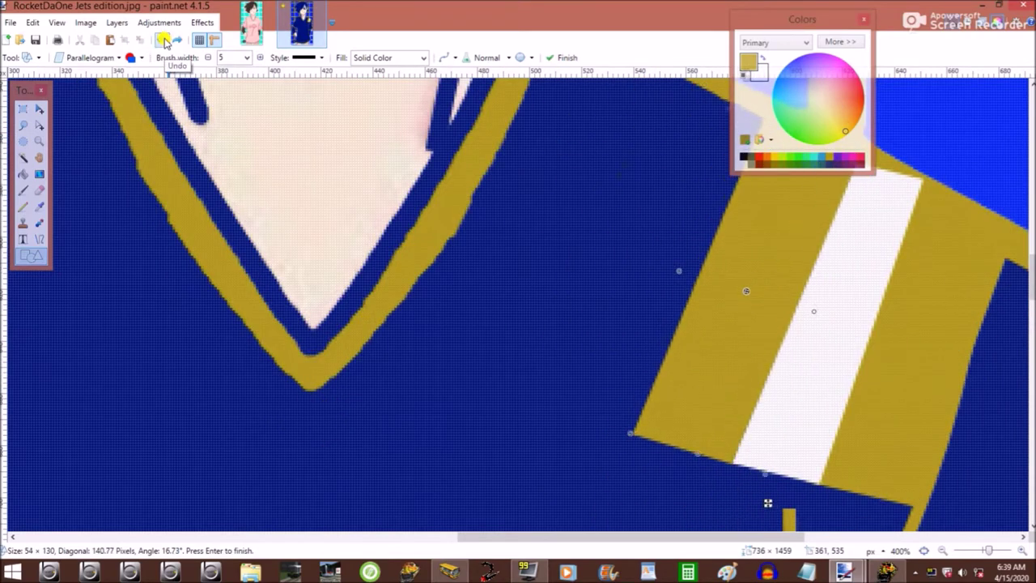
pyautogui.click(164, 41)
pyautogui.click(164, 41)
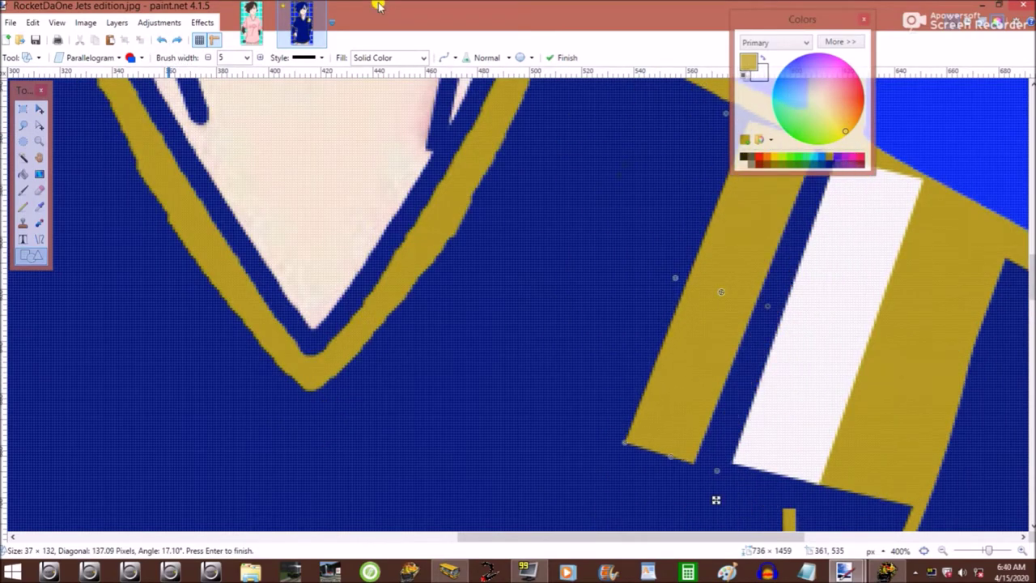
pyautogui.hotkey('ctrl', 'z')
pyautogui.scroll(2, 634, 308)
pyautogui.click(164, 40)
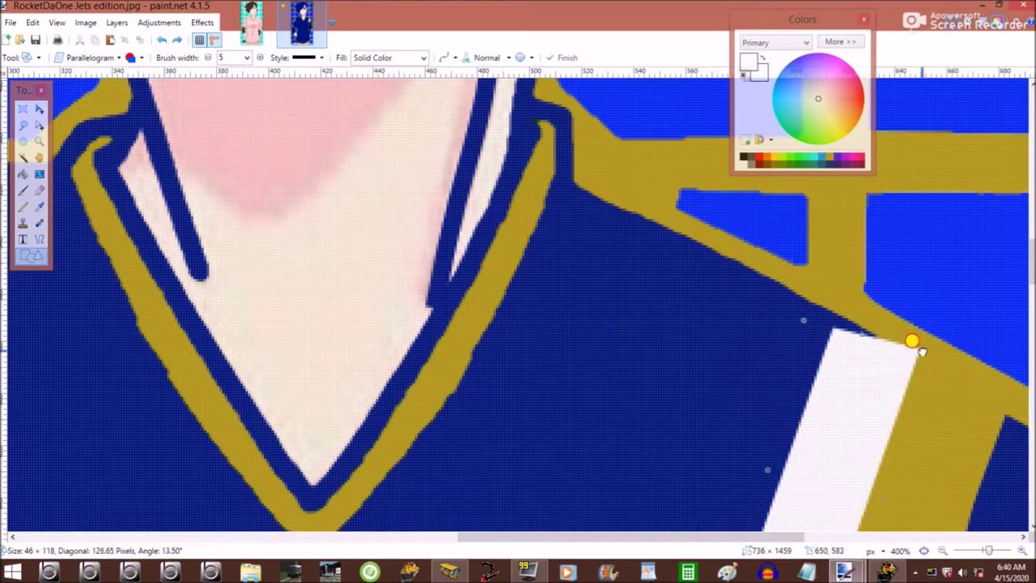
# Fit the white parallelogram's upper edge to the shoulder outline at about 46 × 122 pixels and check it by toggling Layer 3.
pyautogui.moveTo(795, 304); pyautogui.dragTo(881, 347)
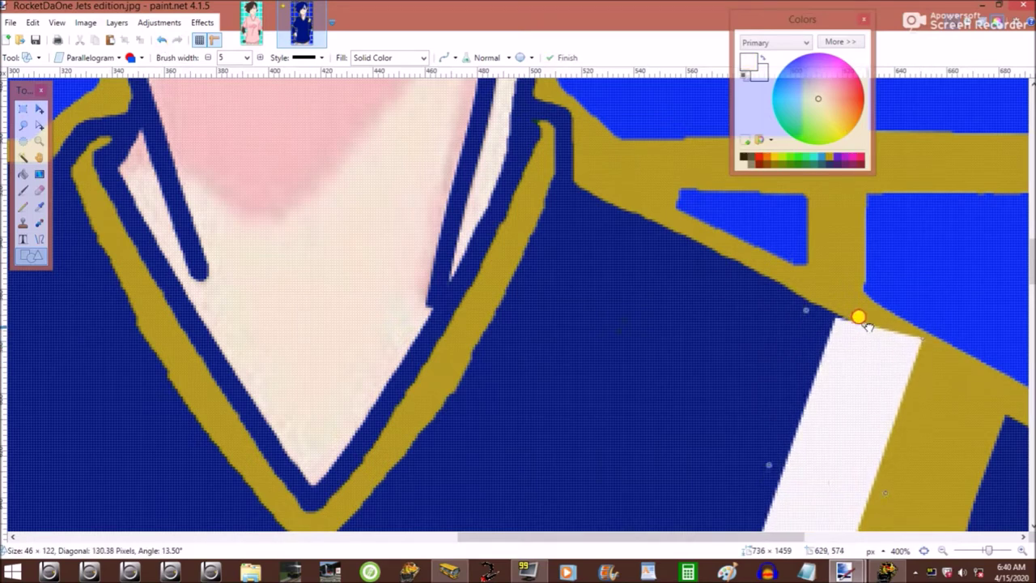
pyautogui.press('F7')
pyautogui.click(1004, 78)
pyautogui.click(1004, 78)
pyautogui.scroll(-5, 497, 351)
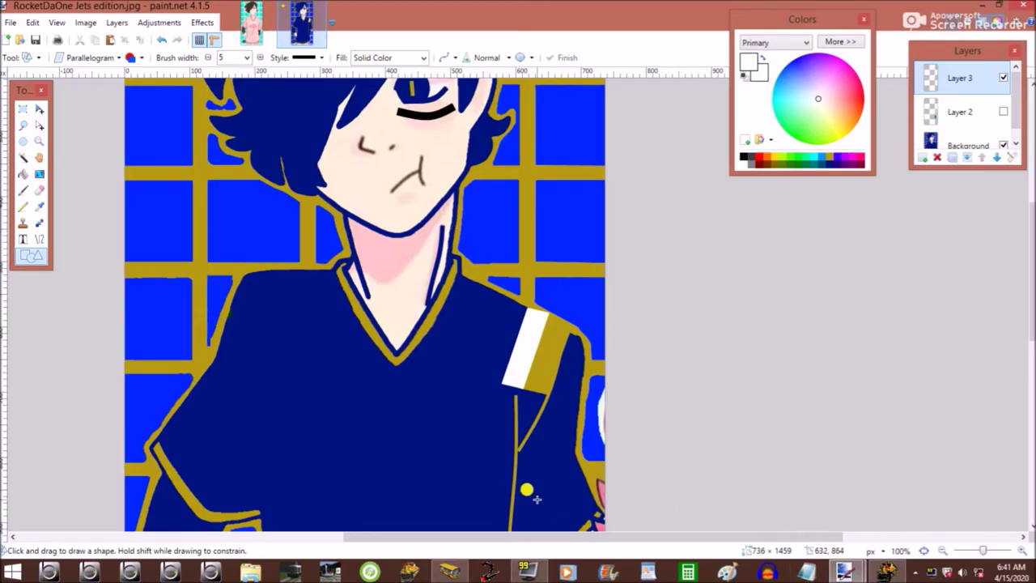
# Select a stripe-sized area inside the white shoulder stripe, rotate the selection parallel to it and fill it with gold.
pyautogui.click(1016, 555)
pyautogui.press('s')
pyautogui.moveTo(569, 128)
pyautogui.mouseDown()
pyautogui.moveTo(625, 157)
pyautogui.moveTo(502, 469)
pyautogui.mouseUp()
pyautogui.press('m')
pyautogui.moveTo(562, 195)
pyautogui.mouseDown()
pyautogui.moveTo(595, 208)
pyautogui.moveTo(602, 104)
pyautogui.moveTo(546, 125)
pyautogui.mouseUp()
pyautogui.click(818, 162)
pyautogui.press('f')
pyautogui.click(549, 305)
pyautogui.scroll(2, 549, 305)
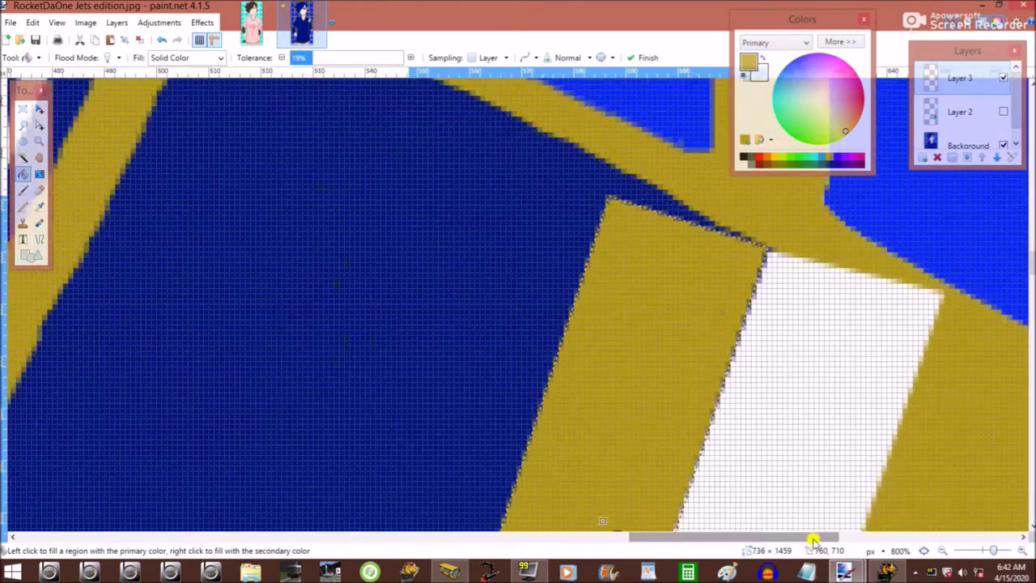
# Cover the navy gap between the inner gold stripe and the shoulder outline with a thick gold line about 33 pixels long.
pyautogui.scroll(2, 621, 248)
pyautogui.press('o')
pyautogui.moveTo(662, 278); pyautogui.dragTo(769, 340)
pyautogui.press('s')
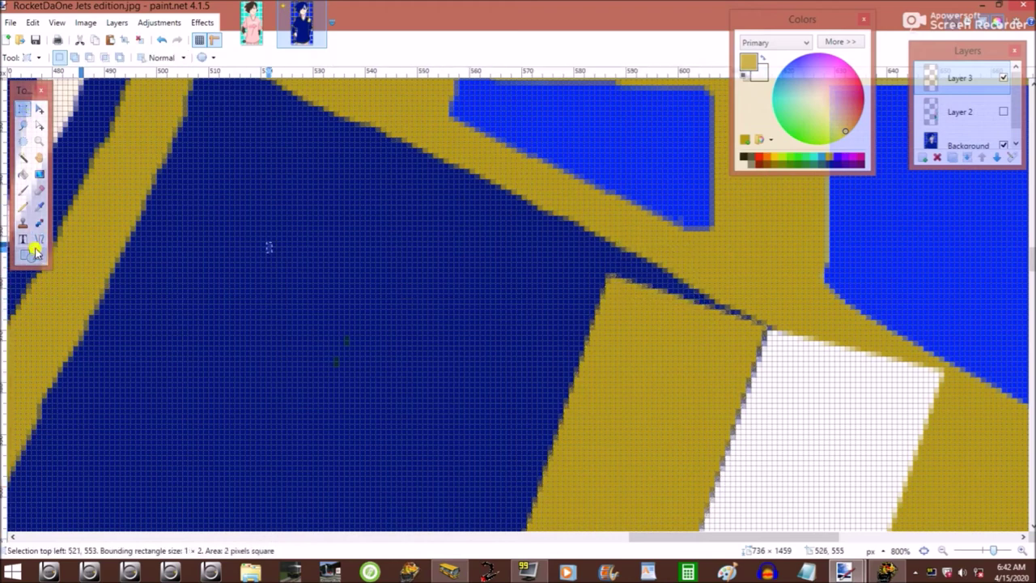
pyautogui.press('o')
pyautogui.moveTo(607, 247); pyautogui.dragTo(715, 306)
pyautogui.press('s')
pyautogui.press('o')
pyautogui.moveTo(795, 337)
pyautogui.mouseDown()
pyautogui.moveTo(613, 236)
pyautogui.moveTo(596, 254)
pyautogui.mouseUp()
pyautogui.click(183, 57)
pyautogui.click(170, 98)
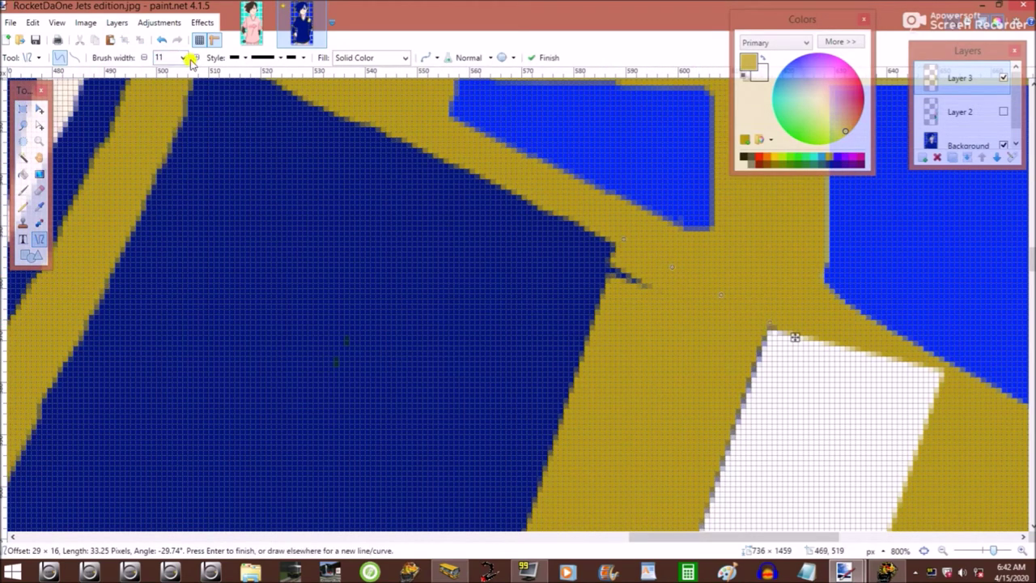
pyautogui.click(183, 57)
pyautogui.click(177, 90)
# Clean the seam between the inner gold and white stripes with a 4-pixel white line about 124 pixels long.
pyautogui.scroll(-3, 752, 342)
pyautogui.scroll(2, 770, 203)
pyautogui.moveTo(771, 203)
pyautogui.mouseDown()
pyautogui.moveTo(615, 513)
pyautogui.moveTo(604, 480)
pyautogui.mouseUp()
pyautogui.press('x')
pyautogui.click(183, 57)
pyautogui.click(166, 96)
pyautogui.scroll(-8, 694, 365)
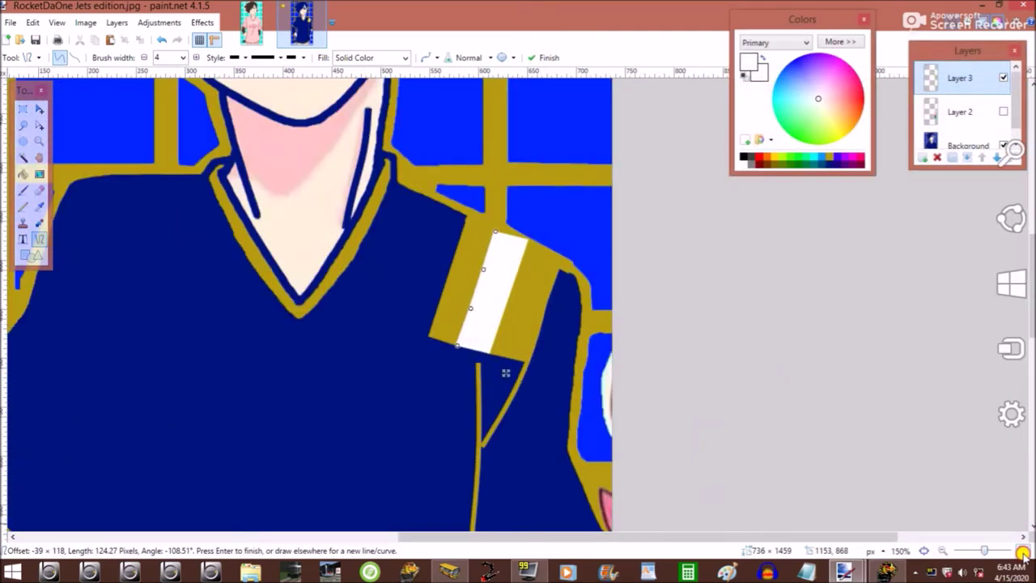
pyautogui.click(1016, 552)
pyautogui.moveTo(624, 492); pyautogui.dragTo(626, 496)
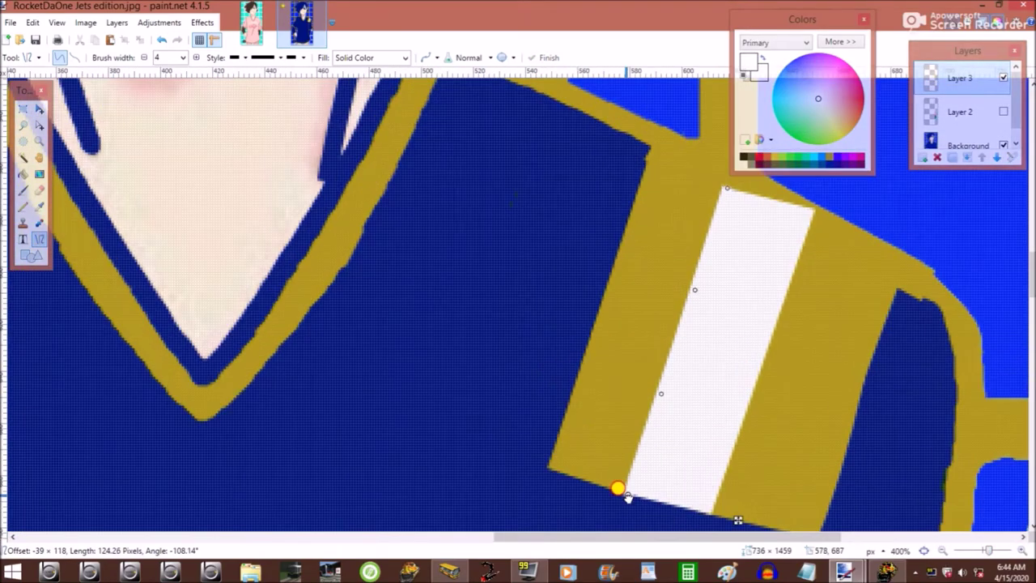
pyautogui.scroll(-4, 737, 519)
pyautogui.scroll(4, 563, 433)
# Draw an upright white rectangle of about 40 × 153 pixels on the jersey's other shoulder.
pyautogui.click(32, 255)
pyautogui.click(81, 58)
pyautogui.click(61, 84)
pyautogui.moveTo(502, 199); pyautogui.dragTo(594, 418)
pyautogui.moveTo(564, 358); pyautogui.dragTo(681, 343)
pyautogui.scroll(-8, 680, 344)
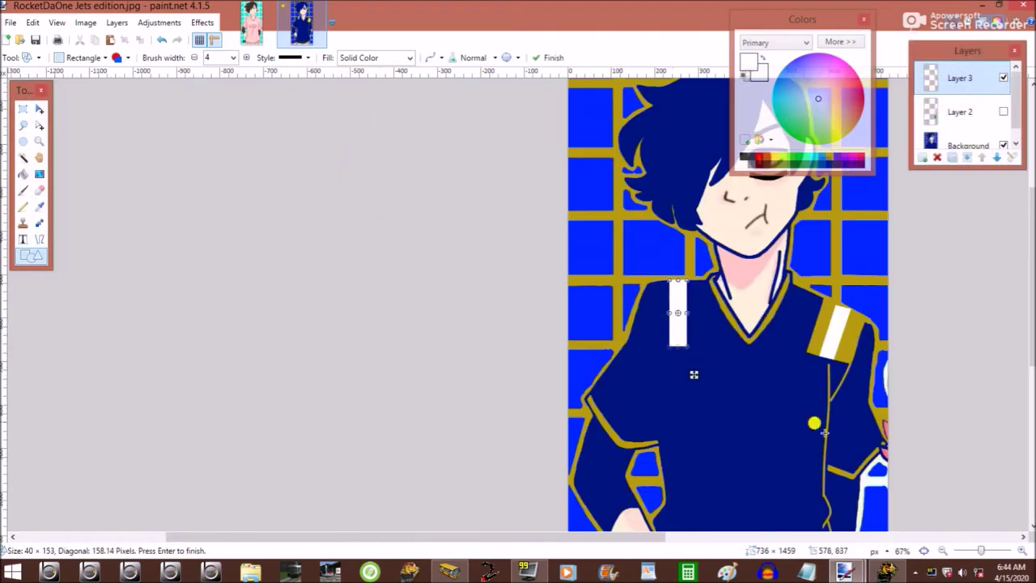
# Flank the upright white stripe with gold rectangles of about 42 × 153 pixels toward the collar and 32 × 147 pixels toward the sleeve.
pyautogui.scroll(5, 825, 433)
pyautogui.press('Return')
pyautogui.moveTo(595, 261); pyautogui.dragTo(664, 505)
pyautogui.scroll(-2, 660, 401)
pyautogui.moveTo(650, 392); pyautogui.dragTo(679, 450)
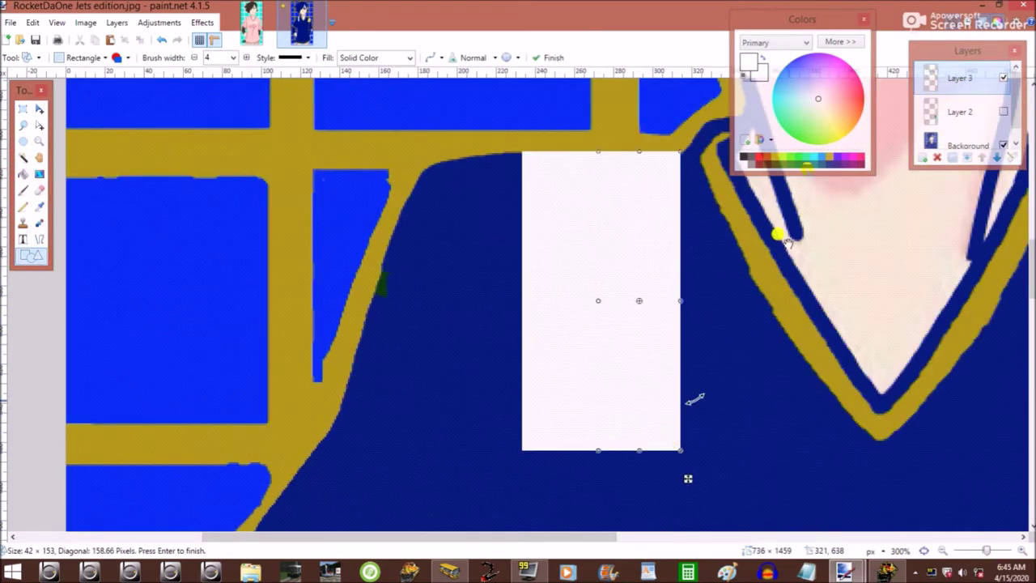
pyautogui.moveTo(506, 150); pyautogui.dragTo(518, 448)
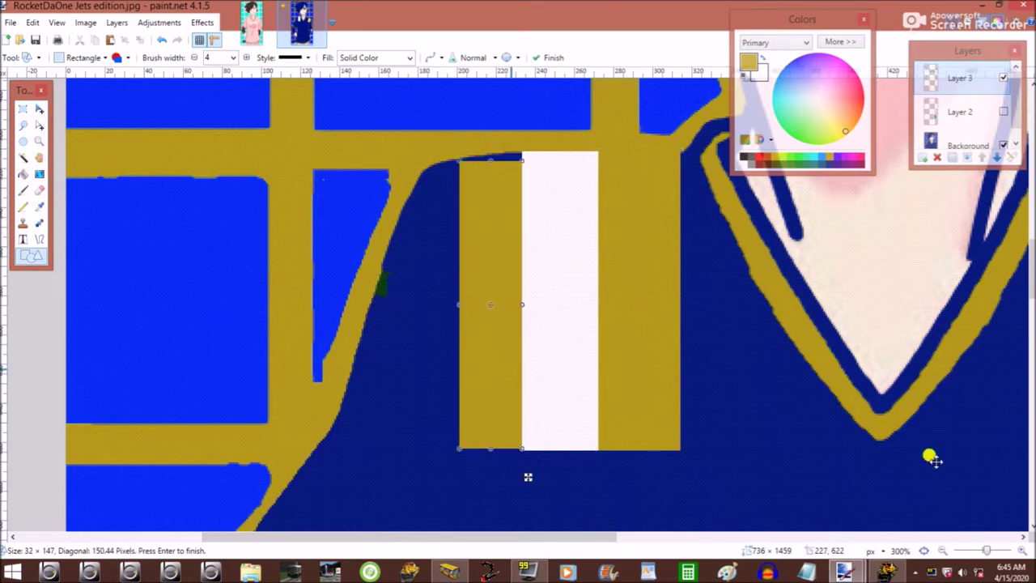
# Cover the navy gap above the outer gold rectangle with gold and check both shoulder stripe sets on the whole figure.
pyautogui.scroll(3, 437, 391)
pyautogui.scroll(2, 409, 356)
pyautogui.click(38, 239)
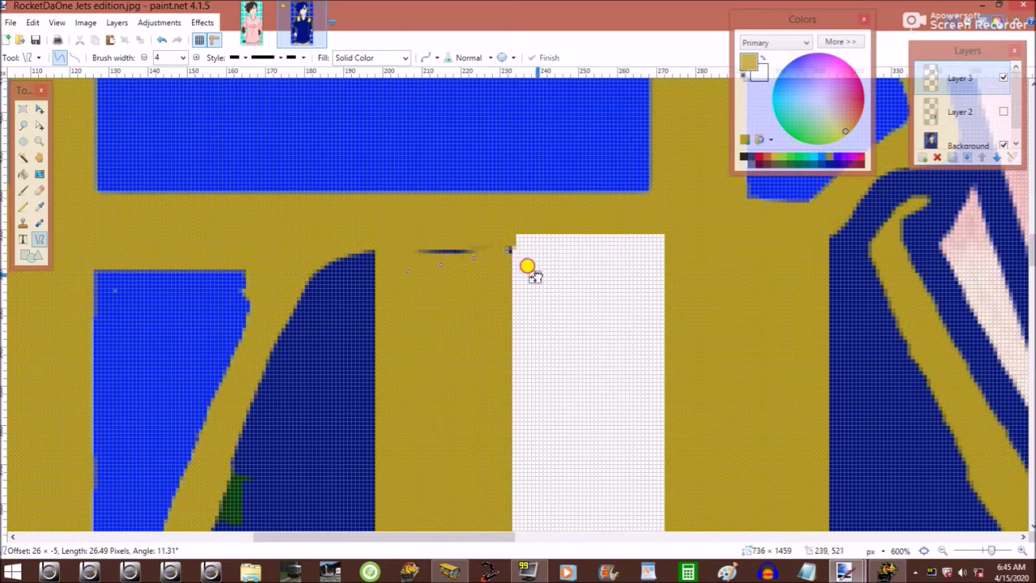
pyautogui.press('p')
pyautogui.scroll(5, 506, 247)
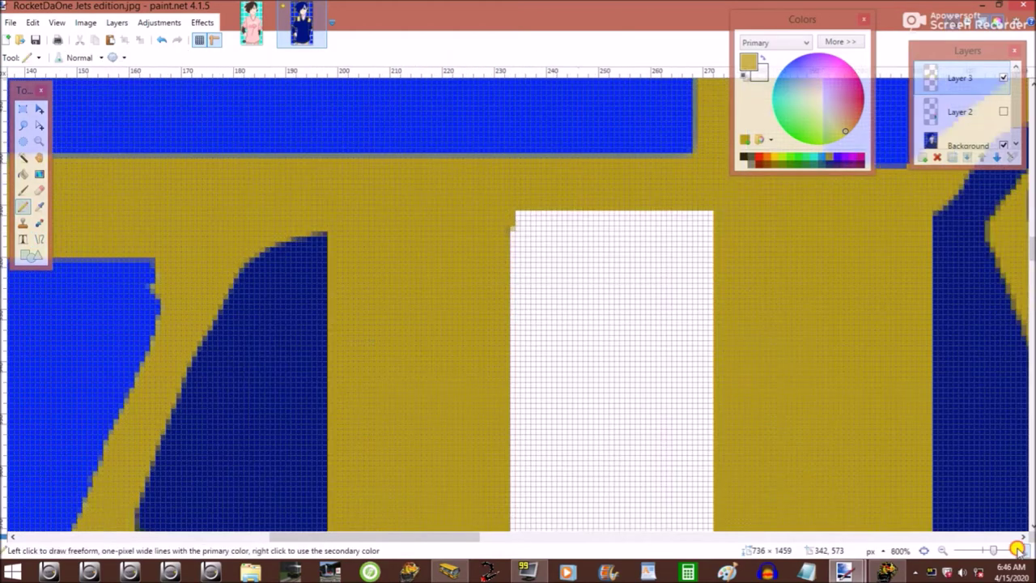
pyautogui.scroll(-8, 340, 314)
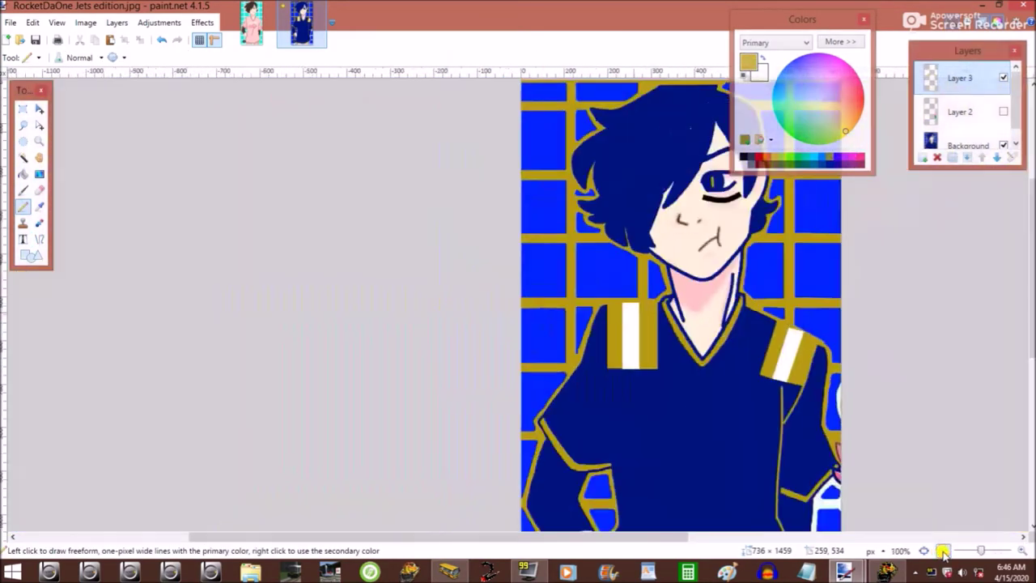
pyautogui.scroll(5, 340, 314)
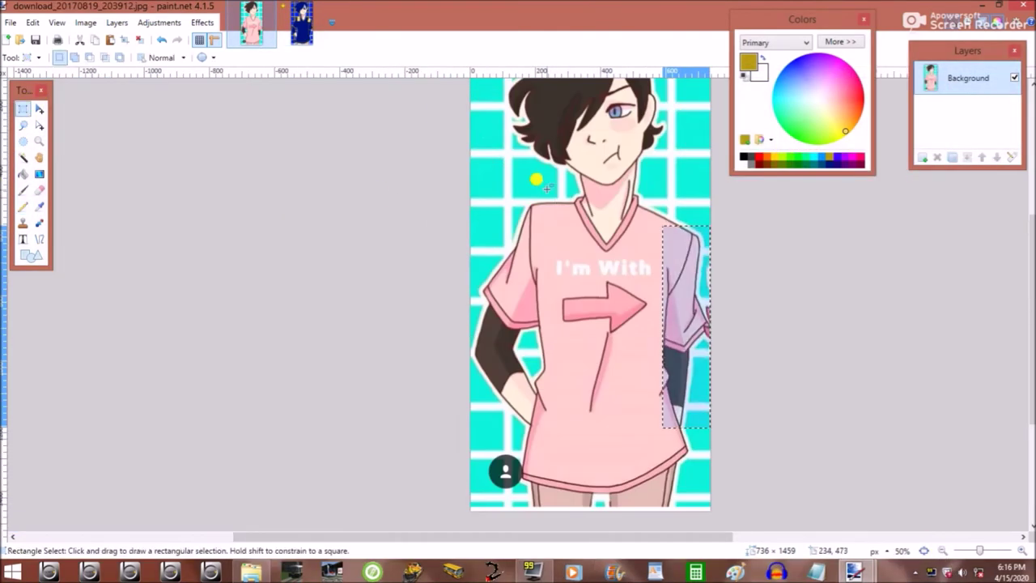
# Copy the sleeve and arm area beneath the upright stripes from the original pink drawing and paste it onto Layer 2 of the recolored drawing.
pyautogui.moveTo(539, 180); pyautogui.dragTo(472, 487)
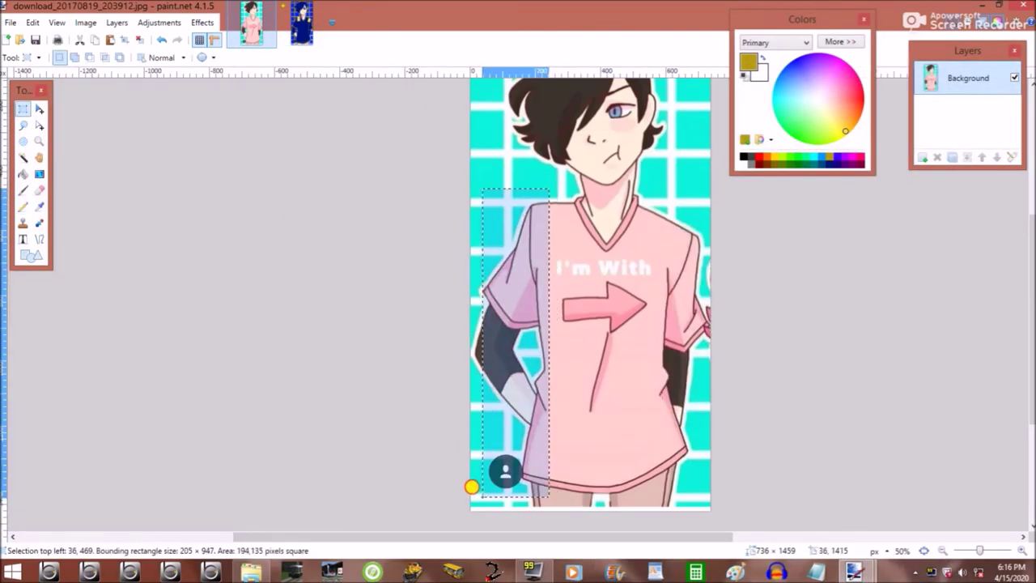
pyautogui.hotkey('ctrl', 'c')
pyautogui.click(302, 22)
pyautogui.click(972, 98)
pyautogui.hotkey('ctrl', 'v')
pyautogui.scroll(3, 197, 364)
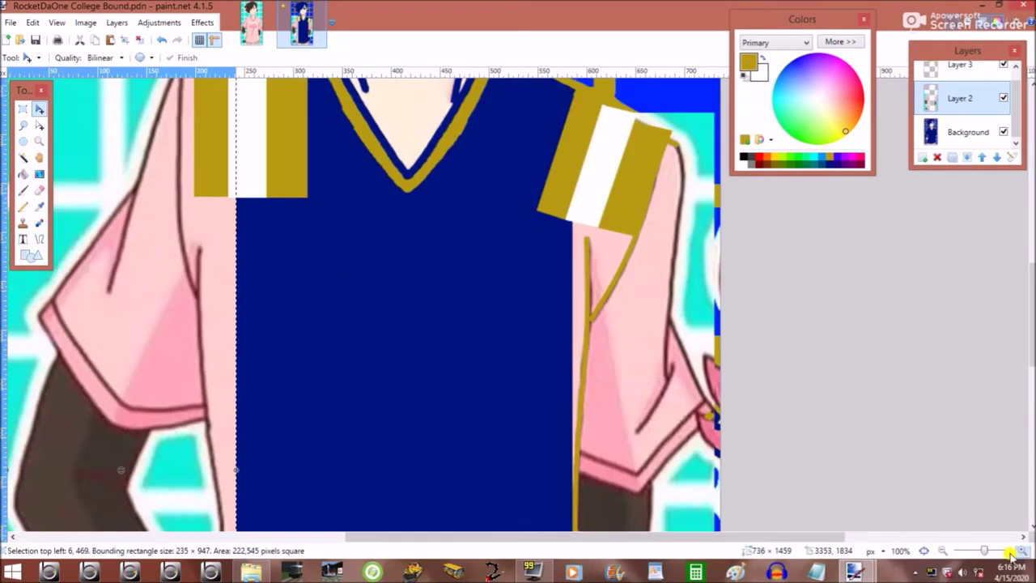
# Sample the stripe's gold and trace the pasted sleeve's inner seam with a 4-pixel curve about 243 pixels long.
pyautogui.hscroll(-5, 197, 364)
pyautogui.press('k')
pyautogui.click(410, 123)
pyautogui.press('o')
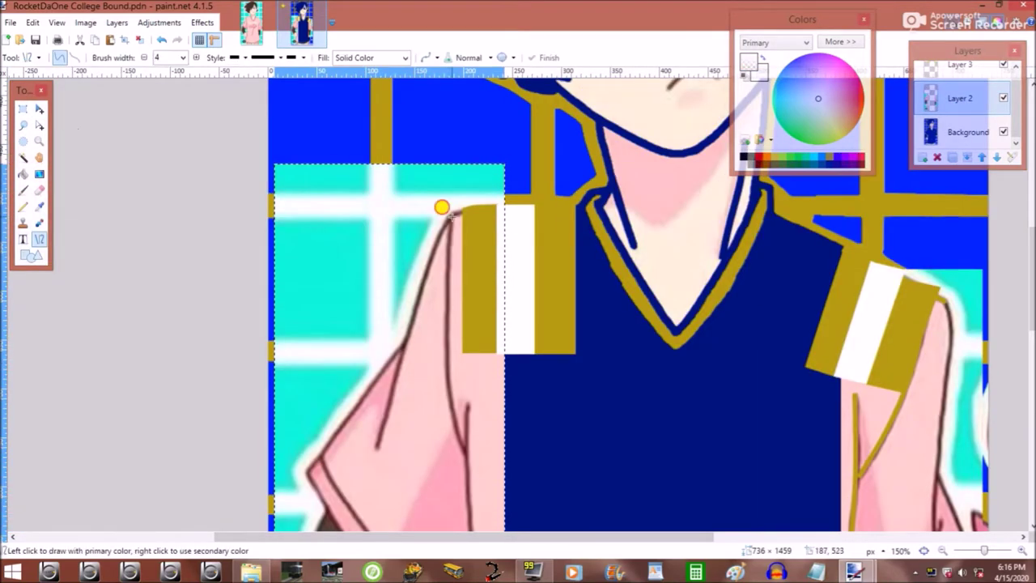
pyautogui.press('k')
pyautogui.click(461, 347)
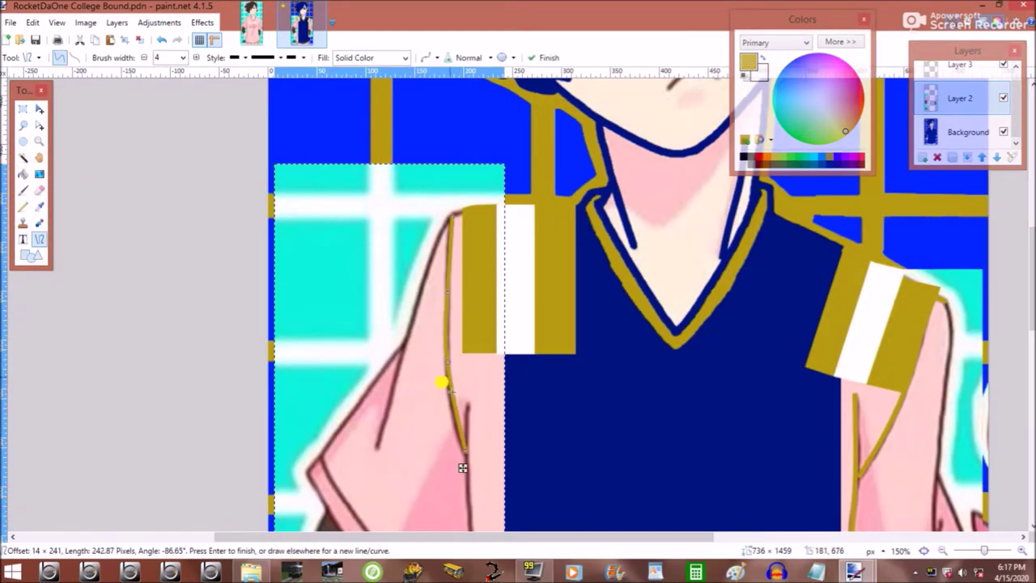
pyautogui.moveTo(451, 383); pyautogui.dragTo(450, 391)
# Trace the pasted sleeve's fold, outer edges and both hem lines in gold.
pyautogui.click(379, 444)
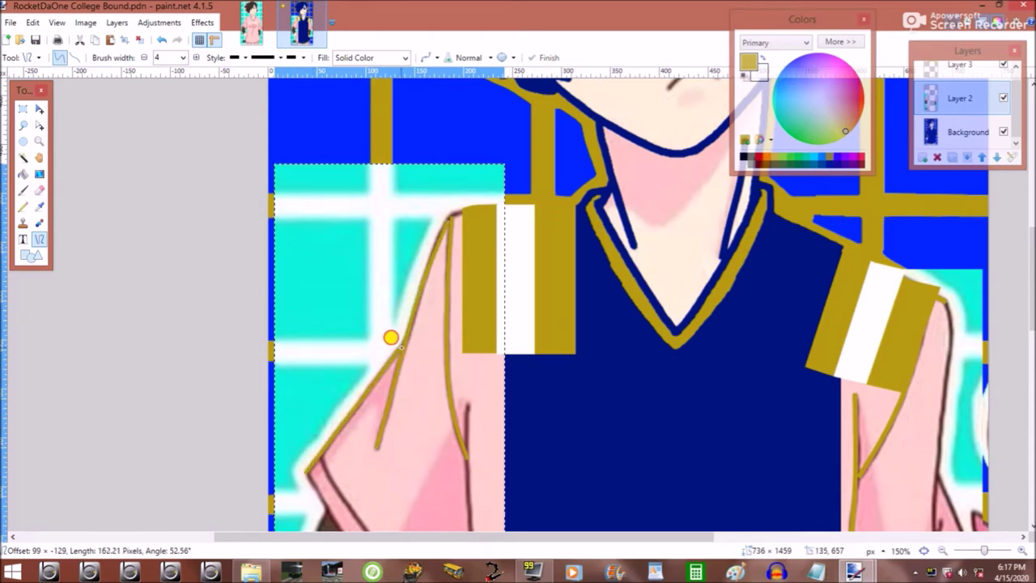
pyautogui.moveTo(400, 347); pyautogui.dragTo(402, 343)
pyautogui.scroll(-3, 348, 271)
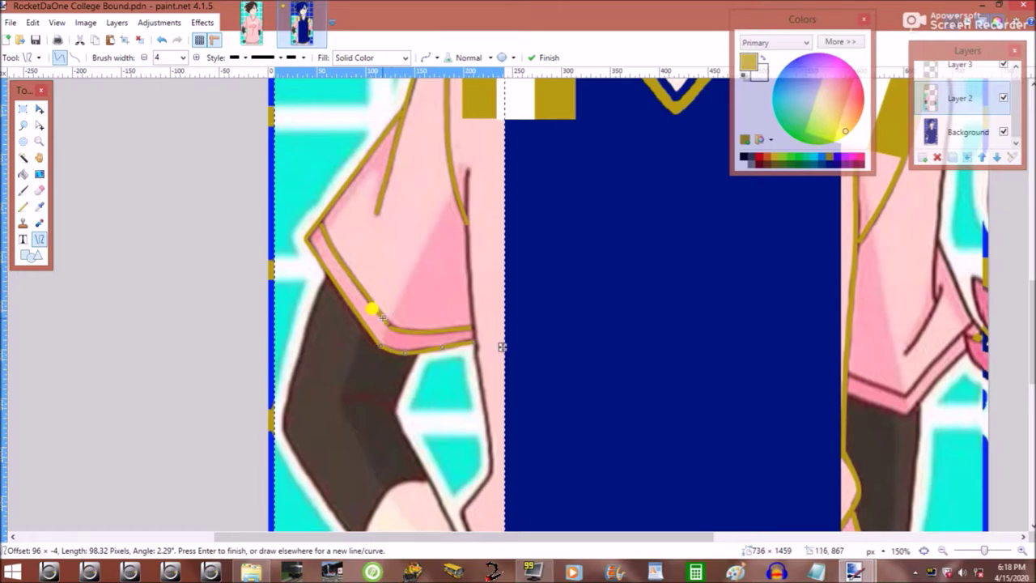
# Trace the shirt's side edge beside the bent arm with a gold curve about 310 pixels long.
pyautogui.moveTo(479, 463); pyautogui.dragTo(482, 465)
pyautogui.scroll(-2, 485, 438)
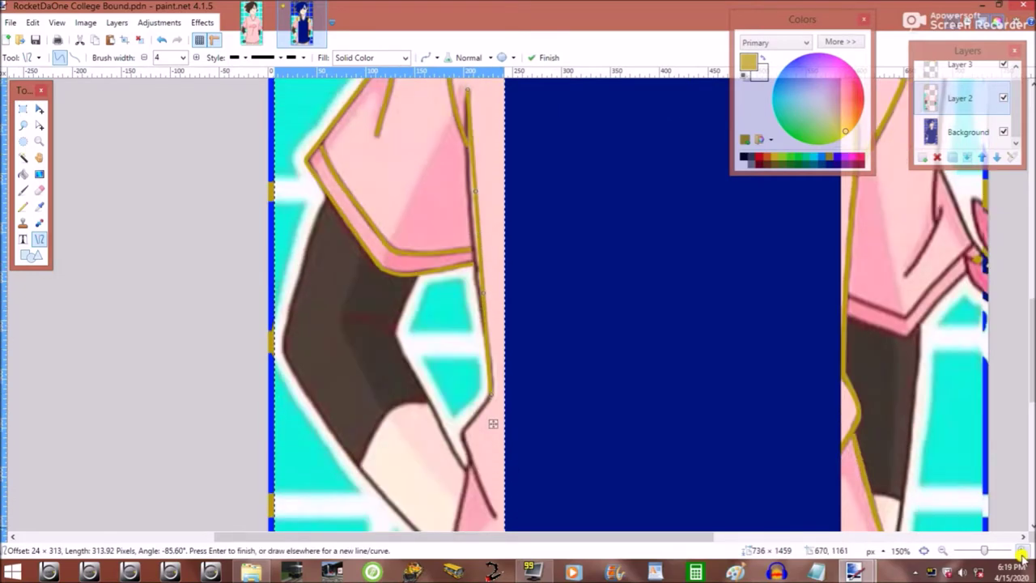
pyautogui.scroll(3, 426, 423)
pyautogui.scroll(-10, 417, 426)
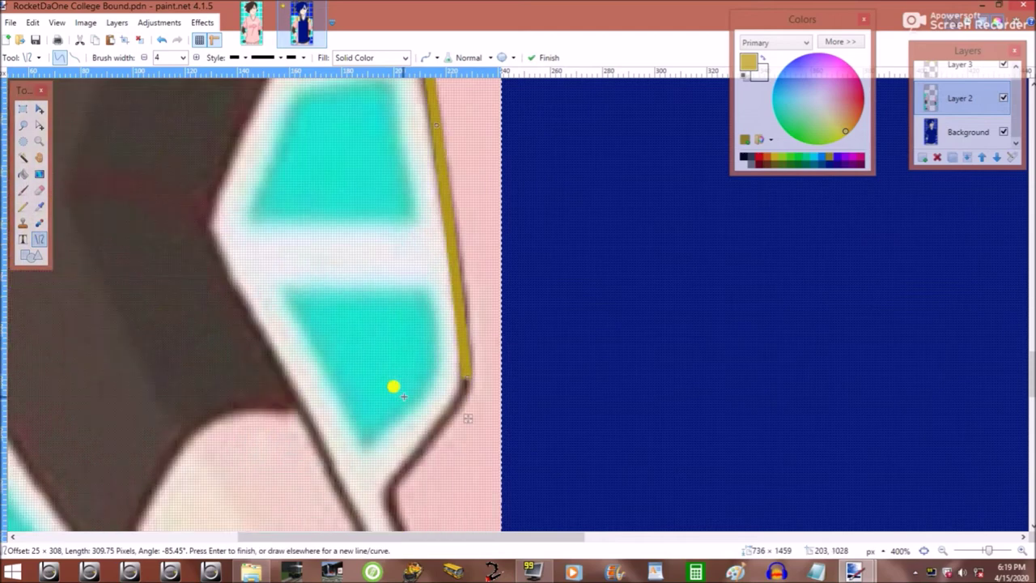
# Trace the notch in the shirt's side edge below the bent arm in gold, redrawing the first curve as separate segments.
pyautogui.moveTo(481, 463)
pyautogui.mouseDown()
pyautogui.moveTo(456, 280)
pyautogui.moveTo(462, 400)
pyautogui.moveTo(395, 298)
pyautogui.mouseUp()
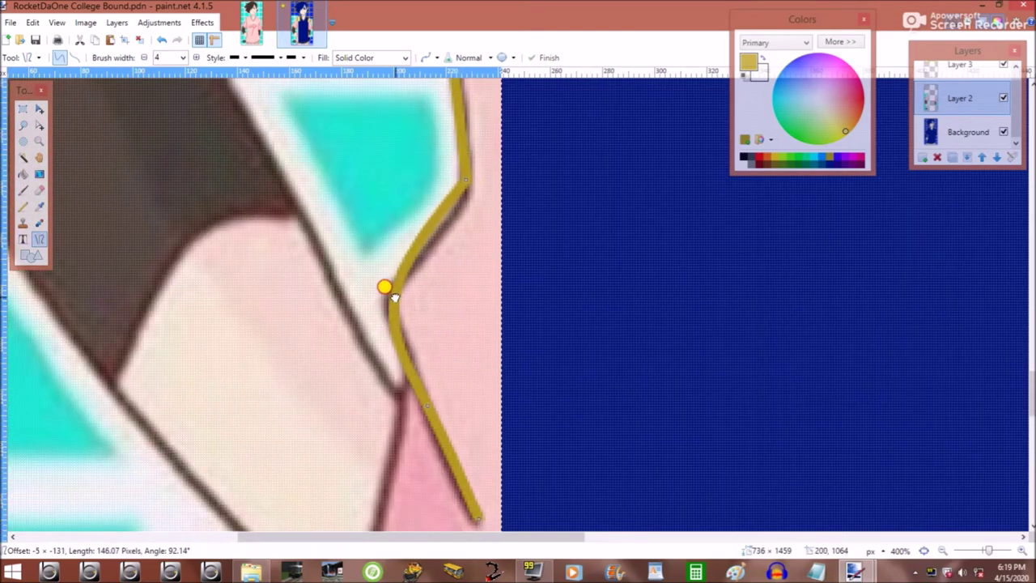
pyautogui.click(162, 40)
pyautogui.click(385, 294)
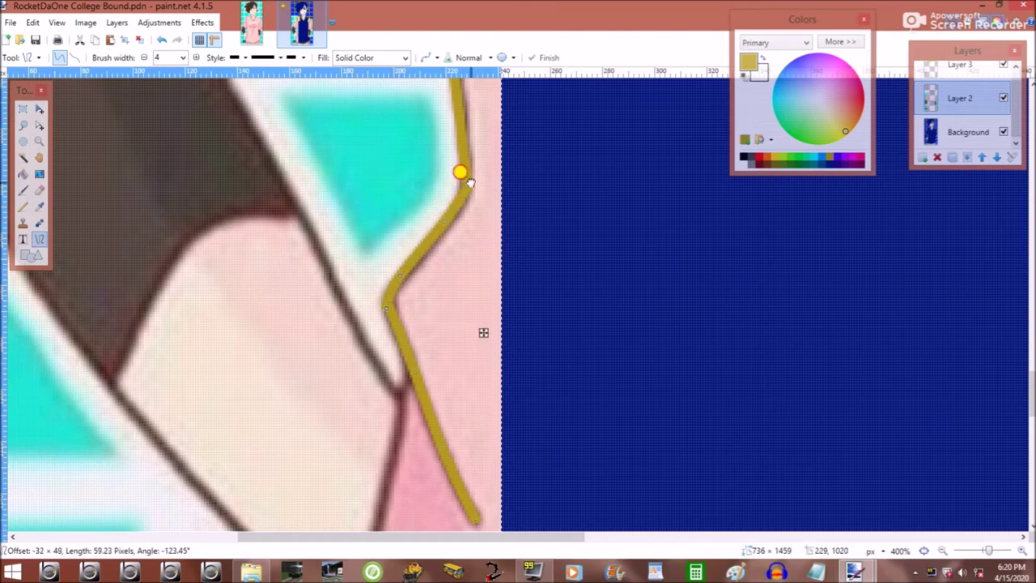
# Trace the shirt's lower side edge with a gold curve about 264 pixels long and try tracing the hem's lower edge.
pyautogui.scroll(-4, 470, 183)
pyautogui.scroll(3, 516, 423)
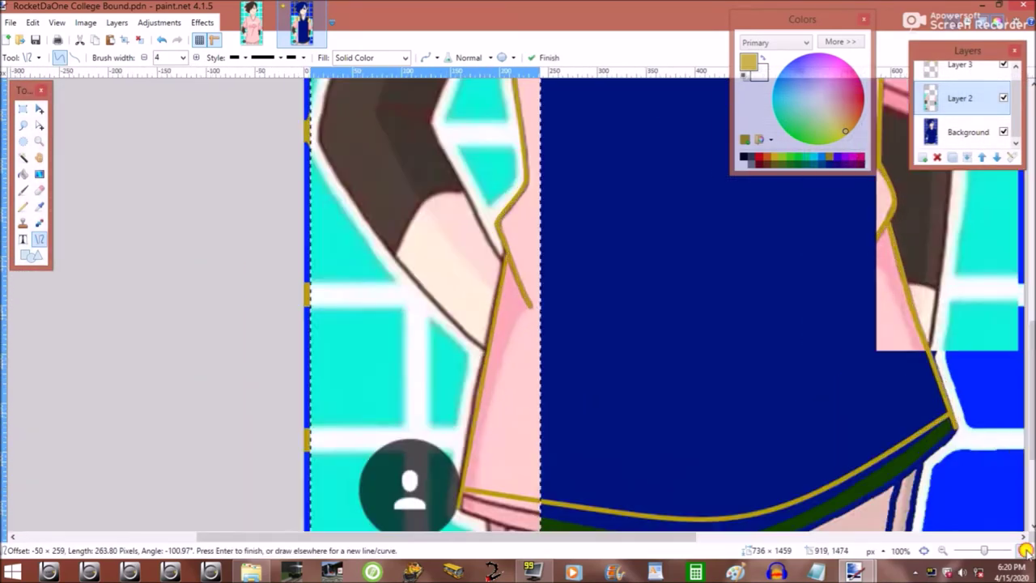
pyautogui.scroll(-2, 551, 348)
pyautogui.scroll(-3, 285, 264)
pyautogui.moveTo(437, 279); pyautogui.dragTo(399, 284)
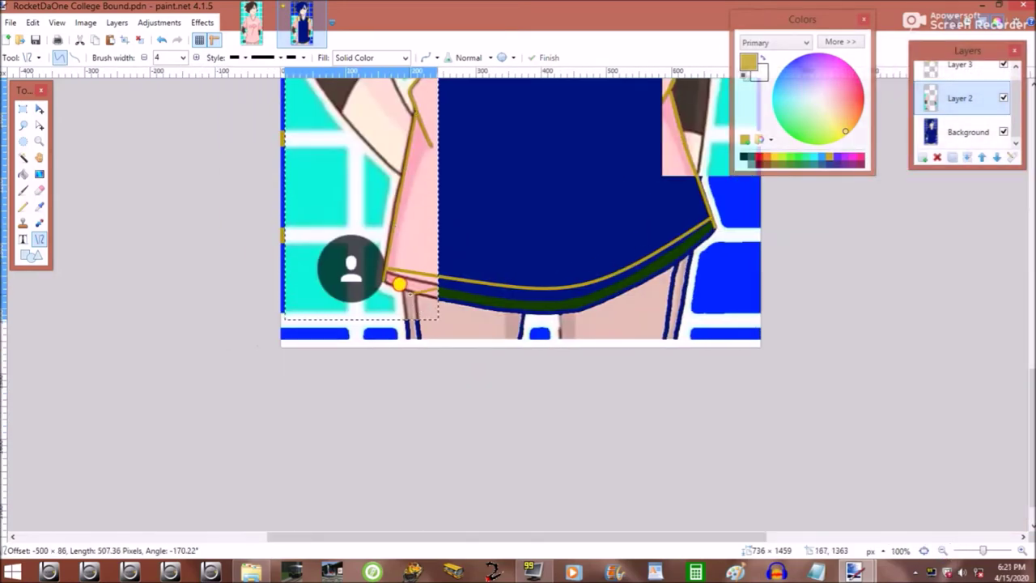
# Toggle the visibility of Layer 2 and Layer 3 to examine the traced outlines over the recolored jersey, sleeves and hem.
pyautogui.click(1005, 98)
pyautogui.scroll(3, 1006, 99)
pyautogui.click(1005, 98)
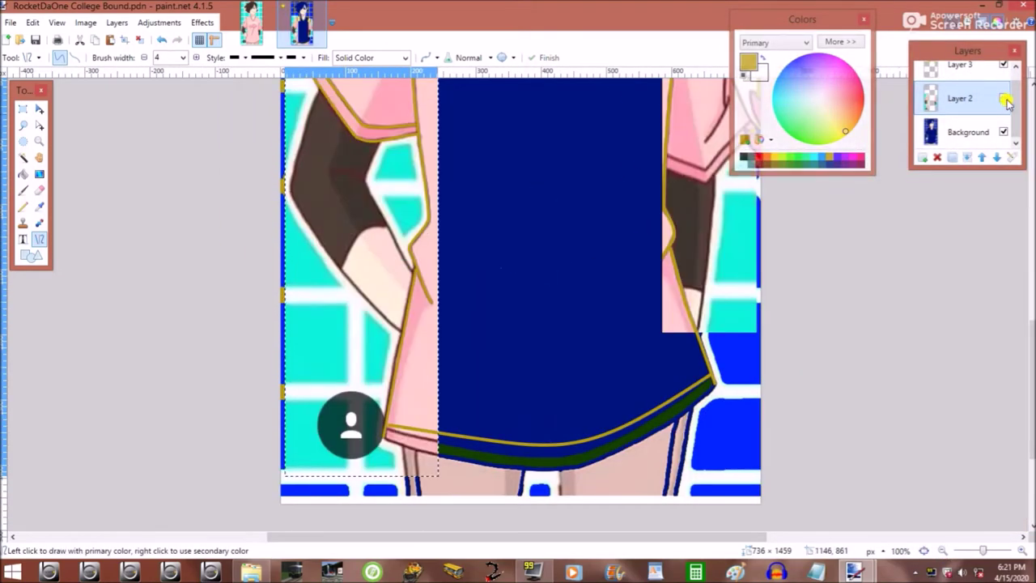
pyautogui.click(1000, 67)
pyautogui.click(1004, 98)
pyautogui.click(1004, 65)
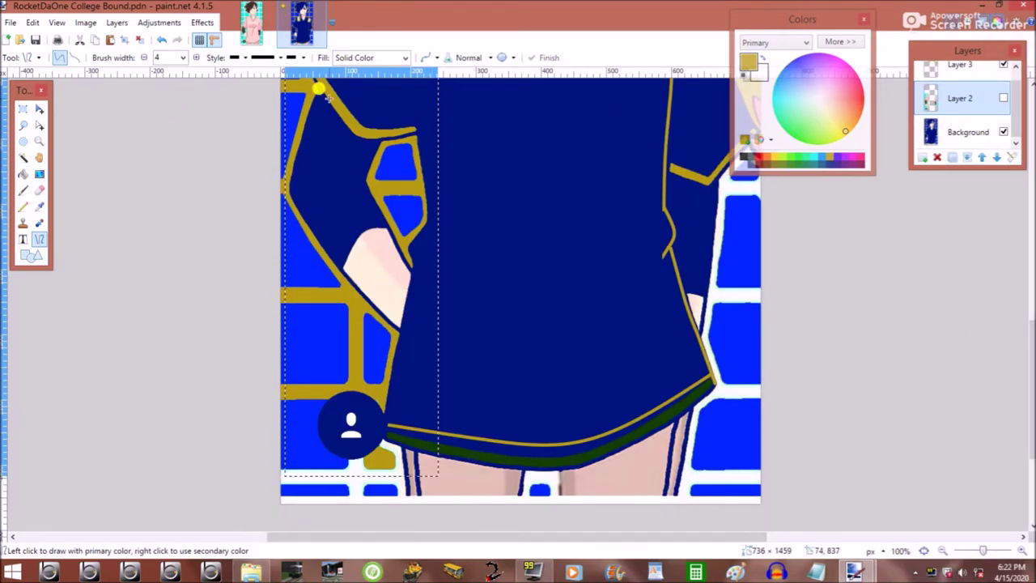
pyautogui.scroll(5, 320, 89)
pyautogui.scroll(-4, 402, 350)
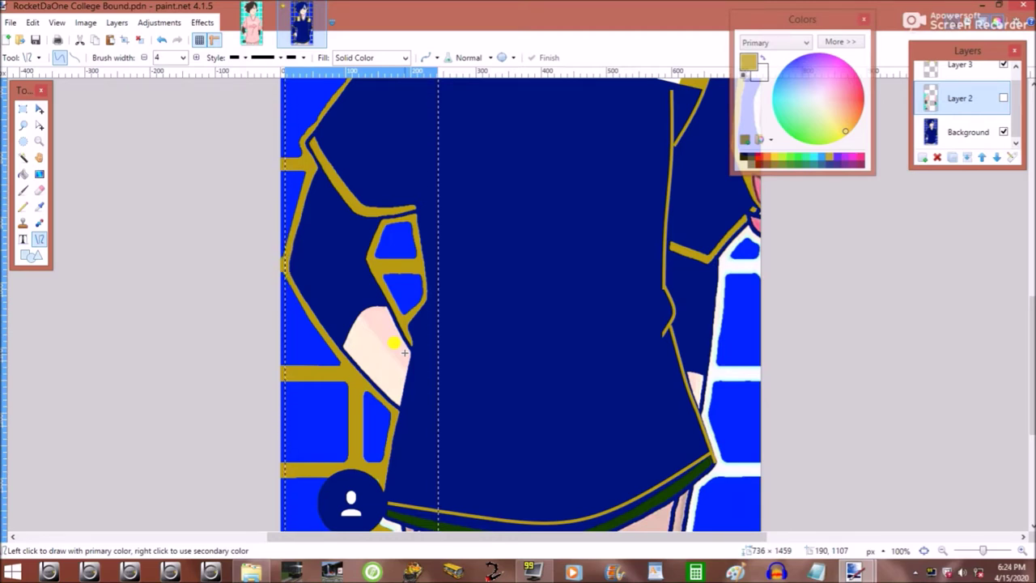
pyautogui.scroll(-2, 539, 121)
pyautogui.keyDown('ctrl'); pyautogui.scroll(3, 780, 486); pyautogui.keyUp('ctrl')
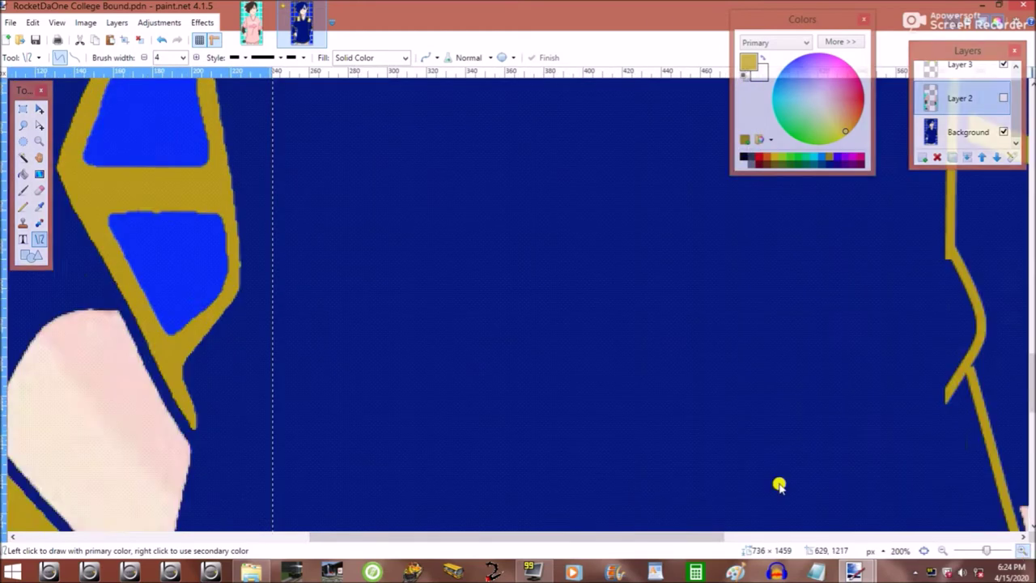
pyautogui.scroll(3, 780, 486)
pyautogui.click(1006, 73)
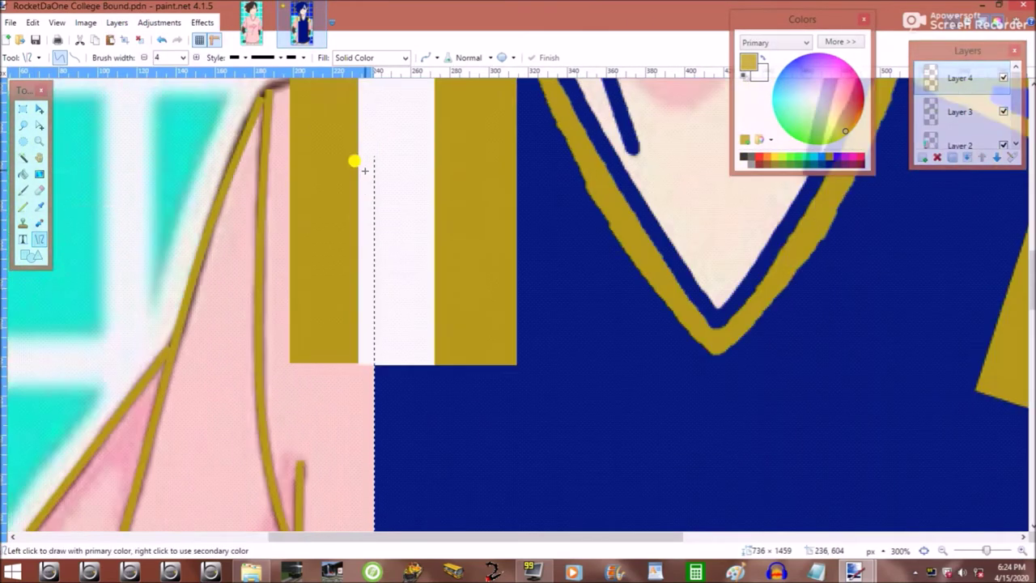
pyautogui.scroll(3, 355, 161)
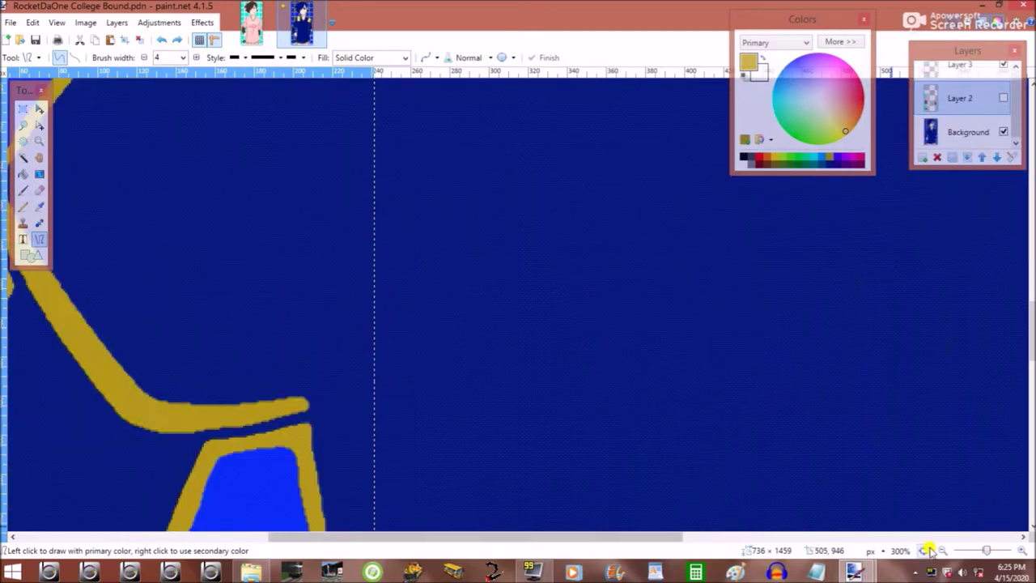
# Roll the edit history back to the paste of the pink drawing's sleeve area.
pyautogui.click(926, 551)
pyautogui.click(154, 40)
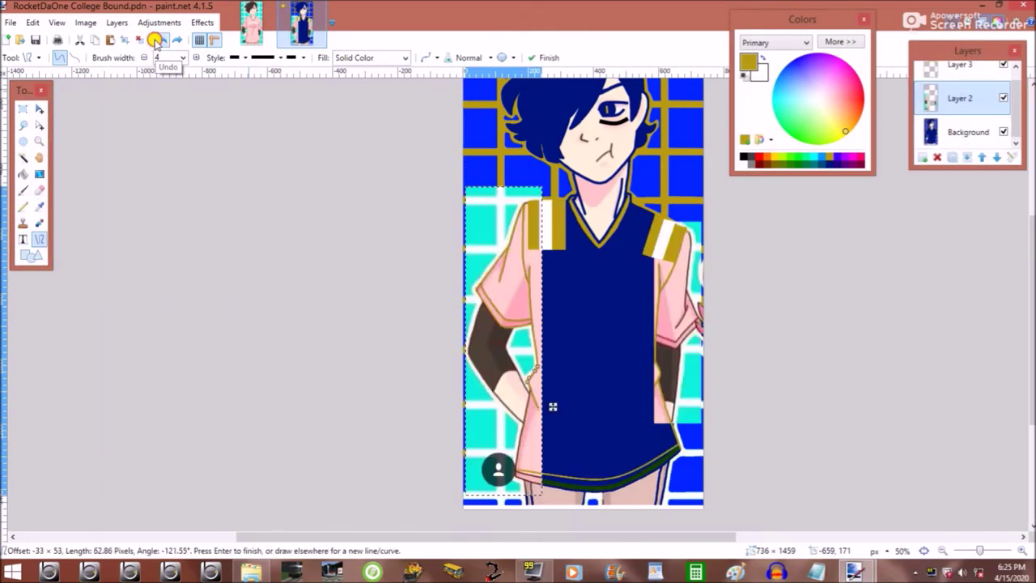
pyautogui.click(1020, 23)
pyautogui.click(1016, 180)
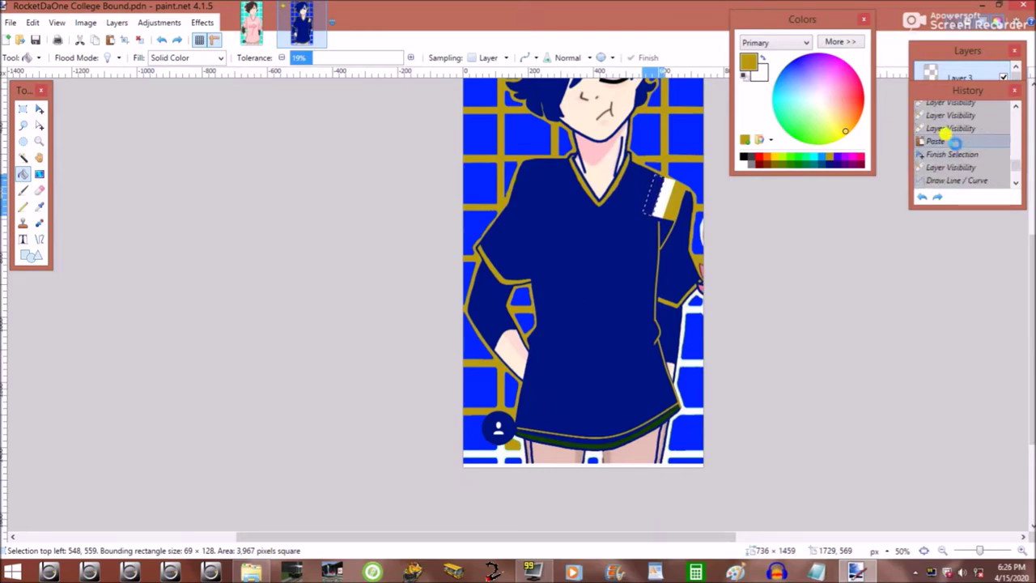
pyautogui.click(956, 144)
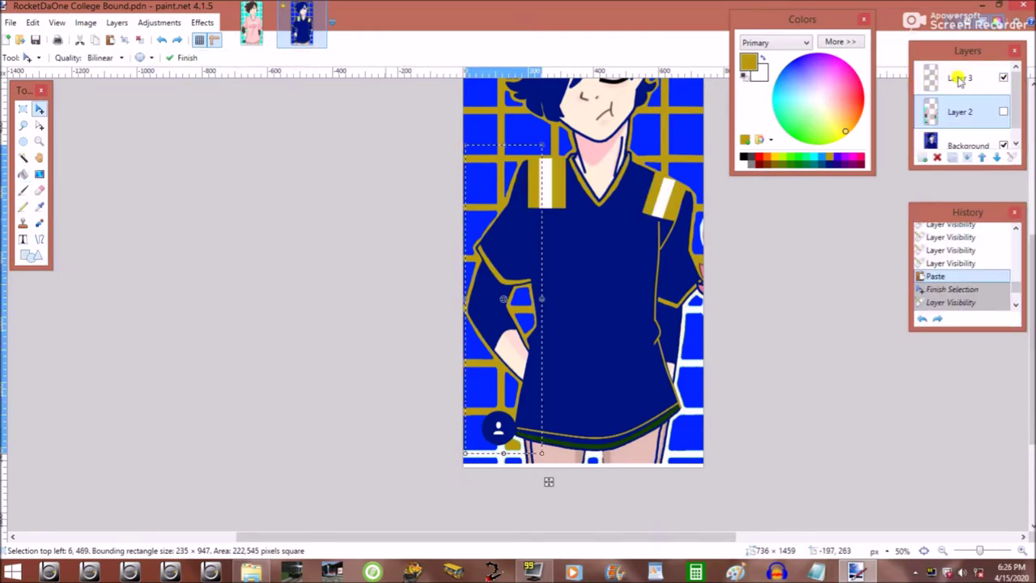
pyautogui.click(1015, 213)
# Add a new layer above Layer 3, hide Layer 3 and show the pasted sleeve area on Layer 2.
pyautogui.hotkey('ctrl', 'shift', 'n')
pyautogui.click(117, 22)
pyautogui.click(682, 549)
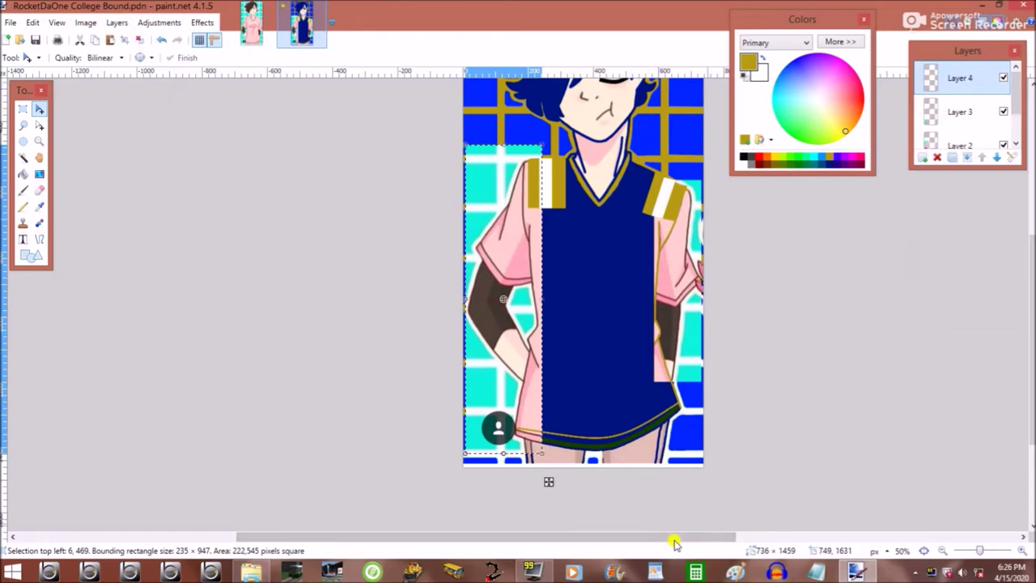
pyautogui.scroll(4, 502, 202)
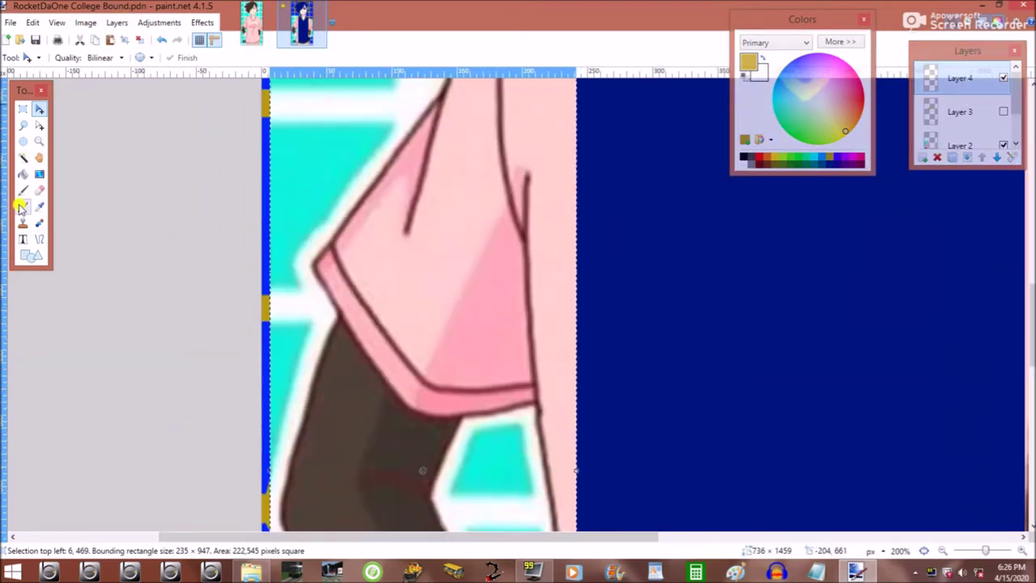
# Trace the sleeve's inner seam and the shirt's side edge down through the notch below the bent arm in gold on Layer 4.
pyautogui.click(39, 239)
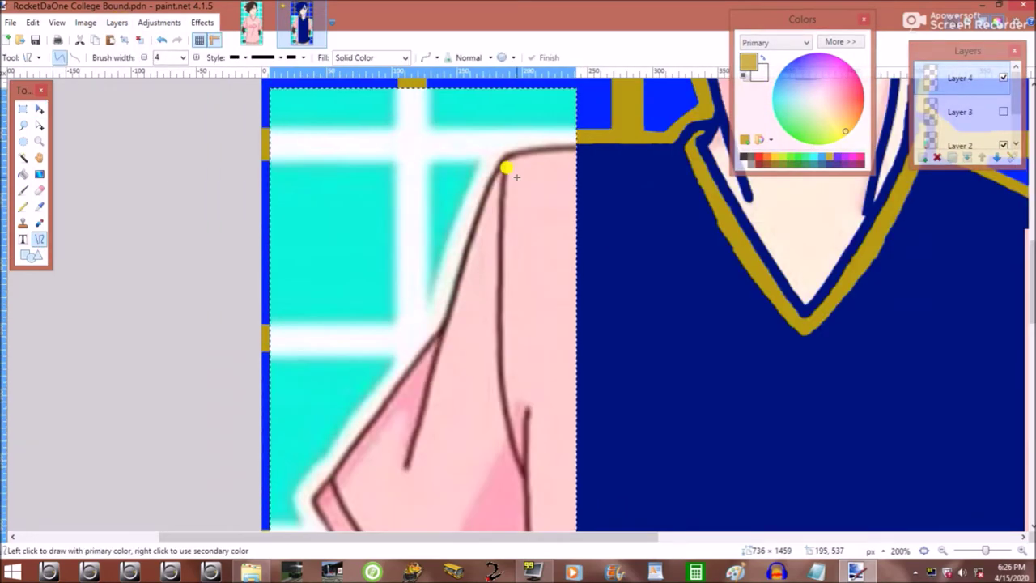
pyautogui.moveTo(494, 150); pyautogui.dragTo(562, 502)
pyautogui.scroll(-2, 562, 502)
pyautogui.scroll(2, 530, 387)
pyautogui.scroll(-5, 528, 280)
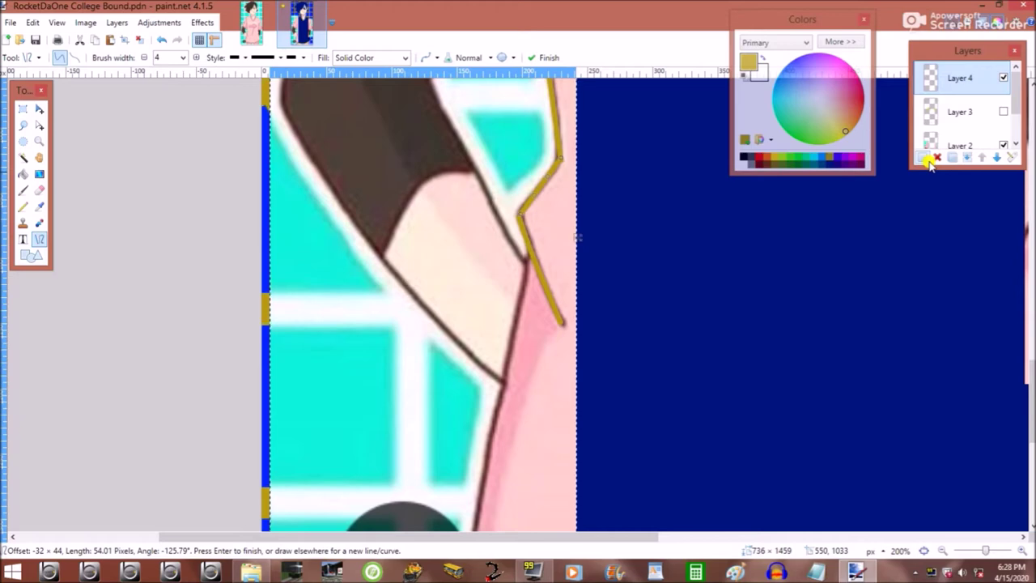
# Trace the shirt's lower side edge with a gold curve about 268 pixels long, then hide Layer 2 and show Layer 3.
pyautogui.scroll(-3, 528, 133)
pyautogui.moveTo(470, 394); pyautogui.dragTo(458, 396)
pyautogui.scroll(3, 522, 357)
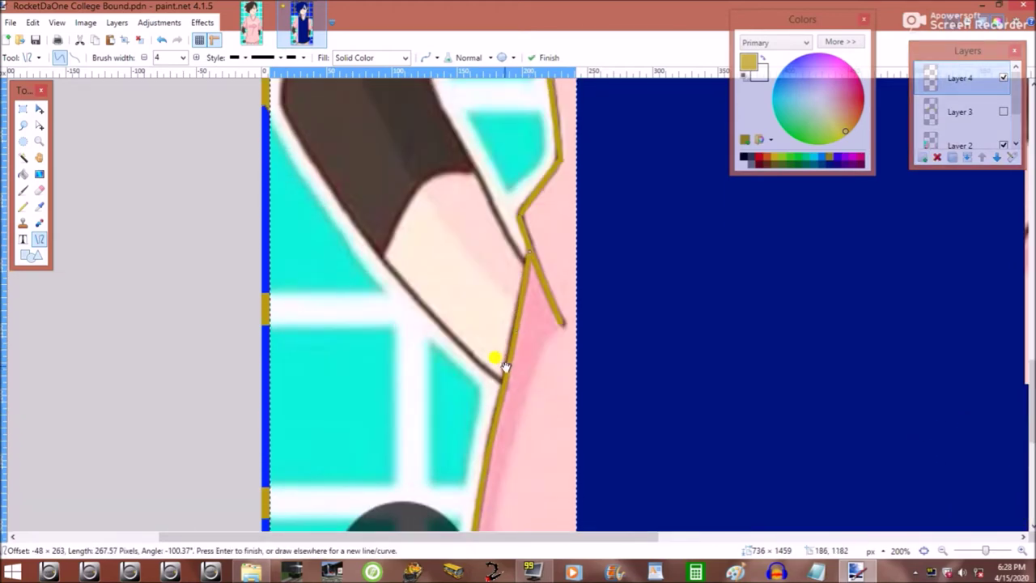
pyautogui.scroll(5, 648, 250)
pyautogui.scroll(5, 540, 192)
pyautogui.moveTo(539, 192); pyautogui.dragTo(608, 183)
pyautogui.scroll(-5, 312, 280)
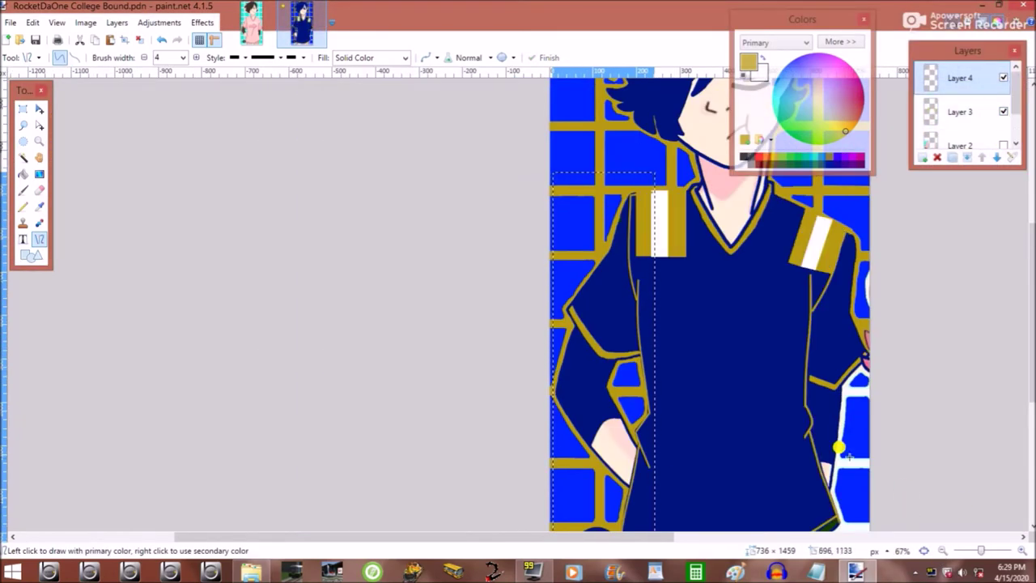
# Open the edit history and step back and forth through the latest layer visibility changes.
pyautogui.press('F8')
pyautogui.click(964, 278)
pyautogui.click(978, 261)
pyautogui.hotkey('ctrl', 'y')
# Try to sample a retouch color near the green patch on the sleeve's outer edge with Layer 4 active.
pyautogui.scroll(6, 749, 310)
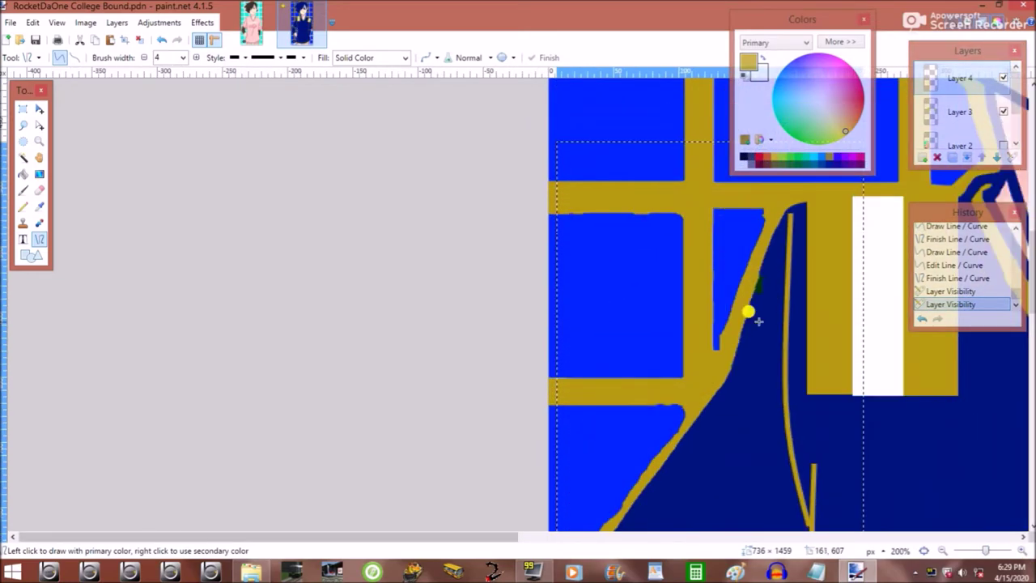
pyautogui.press('p')
pyautogui.scroll(4, 875, 514)
pyautogui.moveTo(318, 540); pyautogui.dragTo(325, 540)
pyautogui.press('k')
pyautogui.click(456, 319)
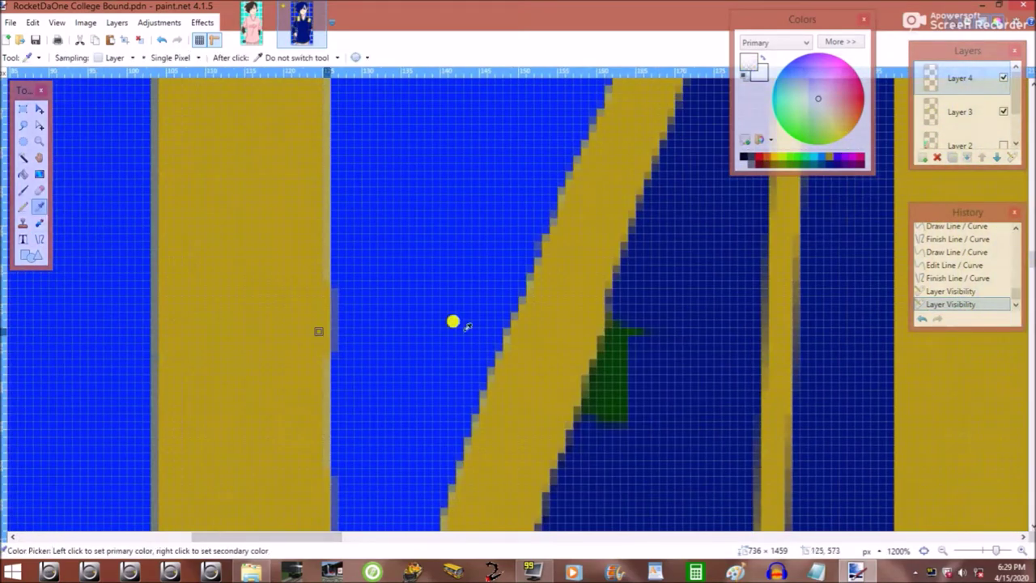
pyautogui.scroll(-1, 1011, 146)
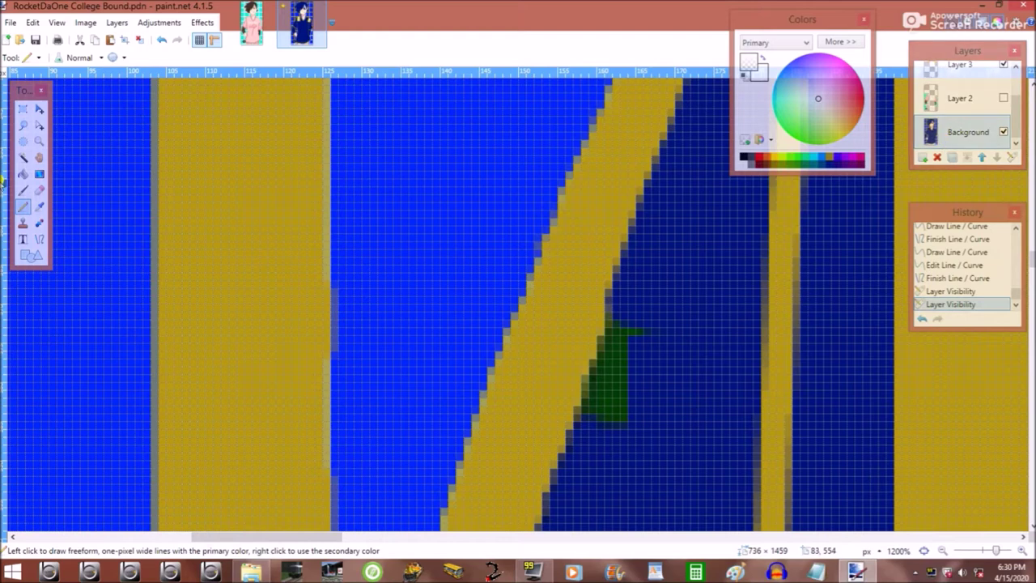
# With Layer 4 hidden, sample the jersey's navy from the Background layer and pencil over the green patch along the sleeve's outer edge.
pyautogui.click(39, 206)
pyautogui.scroll(1, 964, 105)
pyautogui.click(1004, 78)
pyautogui.click(597, 410)
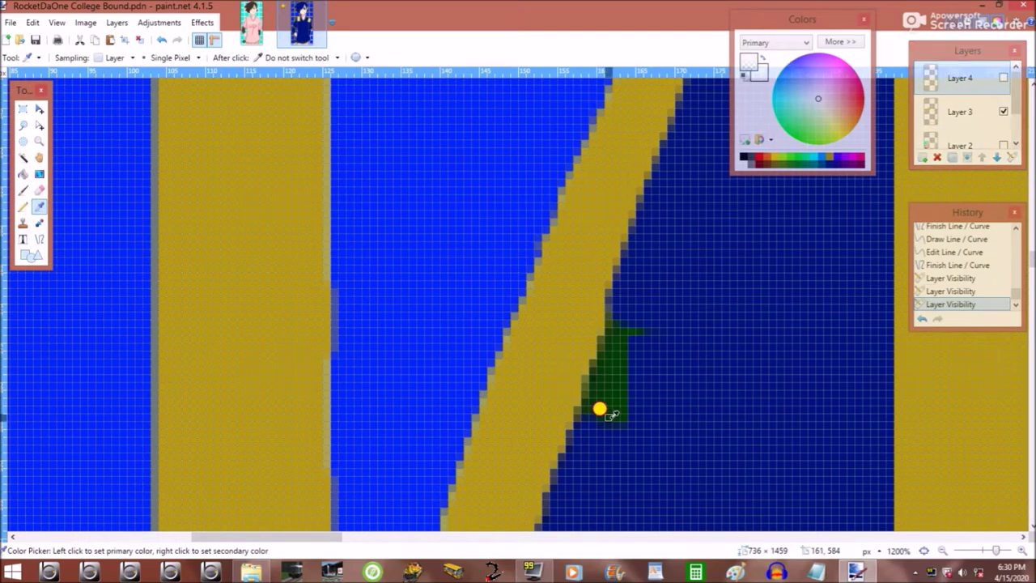
pyautogui.click(162, 40)
pyautogui.click(162, 40)
pyautogui.click(951, 304)
pyautogui.click(951, 144)
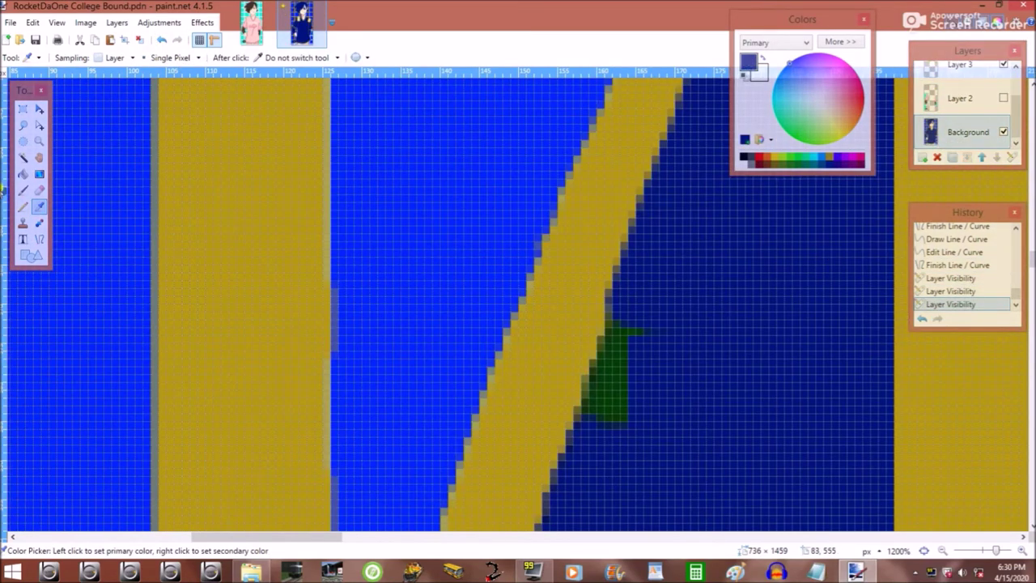
pyautogui.click(22, 206)
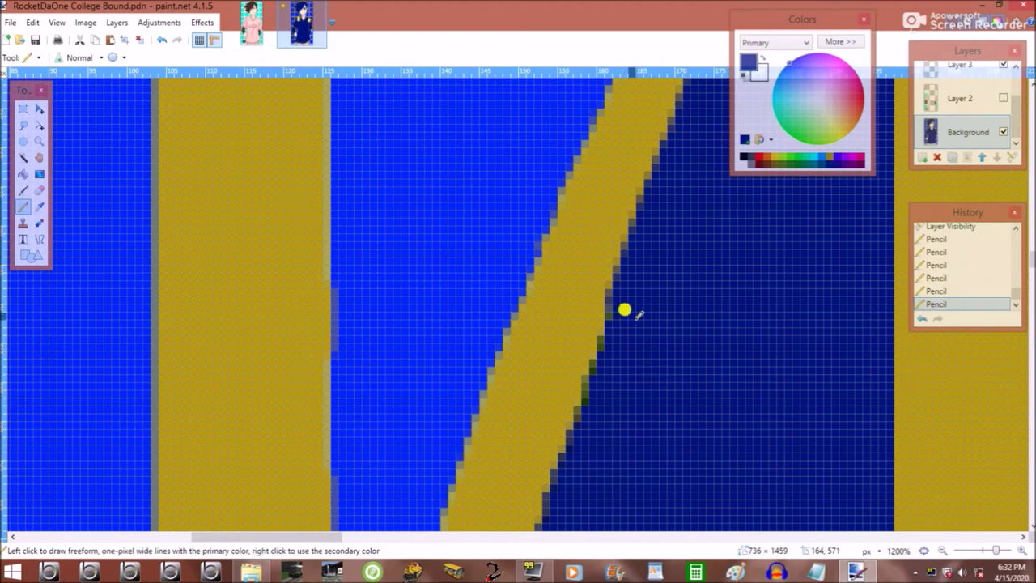
pyautogui.scroll(-6, 172, 347)
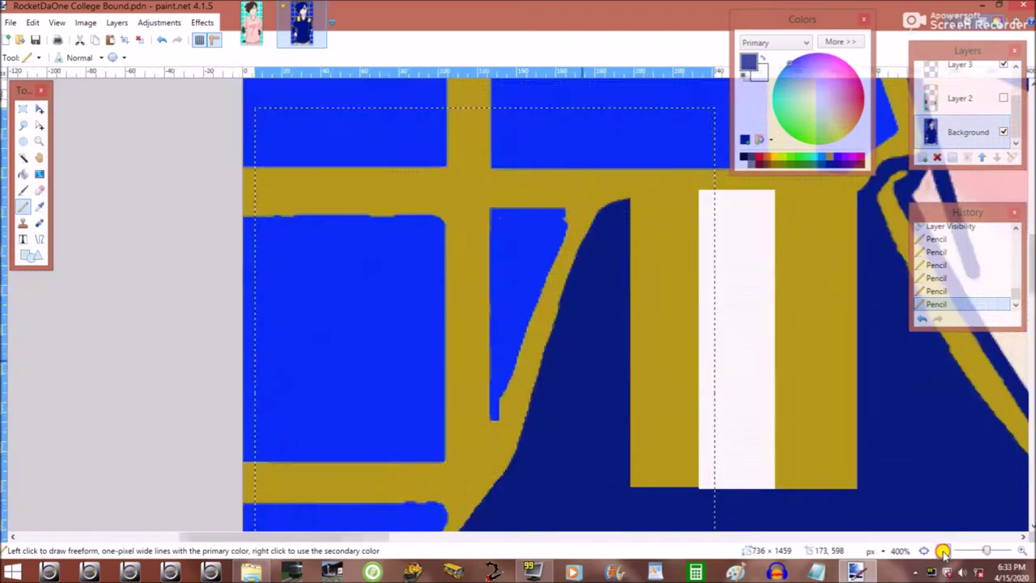
# Clear the rectangular selection and make Layer 3 the active layer, keeping Layer 4 hidden.
pyautogui.click(1004, 78)
pyautogui.click(924, 551)
pyautogui.click(1004, 78)
pyautogui.scroll(5, 789, 478)
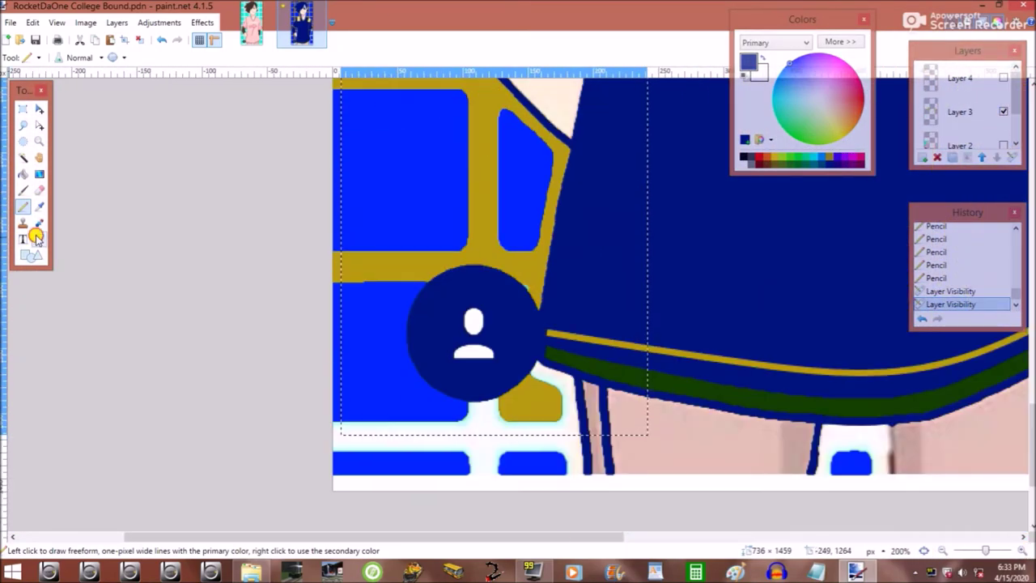
pyautogui.click(38, 237)
pyautogui.click(537, 351)
pyautogui.press('s')
pyautogui.hotkey('ctrl', 'z')
pyautogui.click(955, 98)
pyautogui.scroll(3, 839, 445)
pyautogui.scroll(-3, 840, 445)
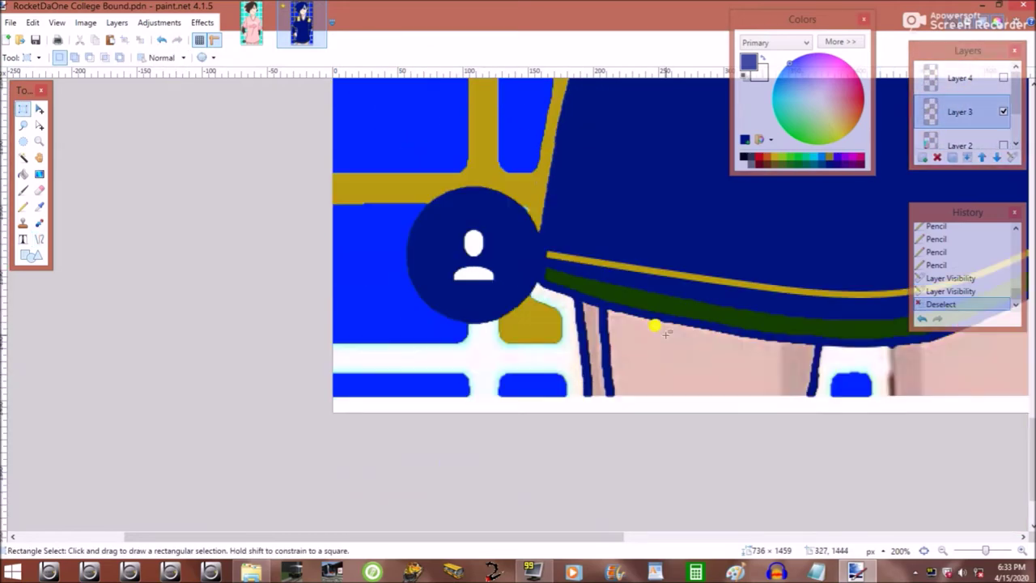
# Trace the left half of the hem band's lower edge with a 4-pixel gold curve about 258 pixels long and close the band's left end.
pyautogui.click(544, 277)
pyautogui.click(38, 238)
pyautogui.moveTo(398, 537); pyautogui.dragTo(509, 537)
pyautogui.moveTo(322, 281); pyautogui.dragTo(645, 346)
pyautogui.moveTo(530, 323); pyautogui.dragTo(421, 317)
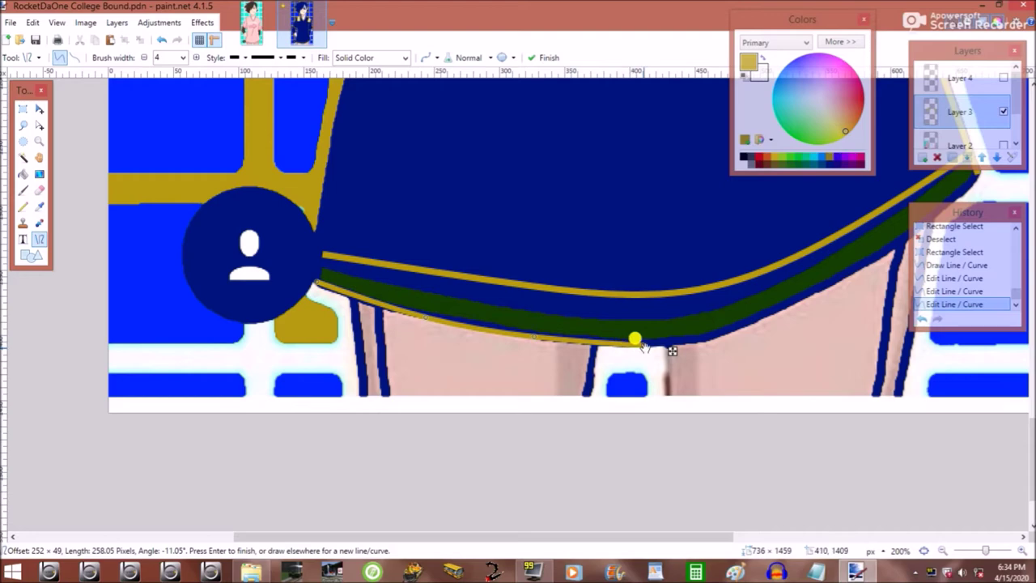
pyautogui.moveTo(647, 348); pyautogui.dragTo(628, 345)
pyautogui.moveTo(315, 283); pyautogui.dragTo(317, 253)
# Trace the right half of the hem band's lower edge with a gold curve about 303 pixels long at brush width 7.
pyautogui.hscroll(5, 489, 387)
pyautogui.moveTo(360, 344); pyautogui.dragTo(699, 163)
pyautogui.moveTo(478, 282); pyautogui.dragTo(472, 314)
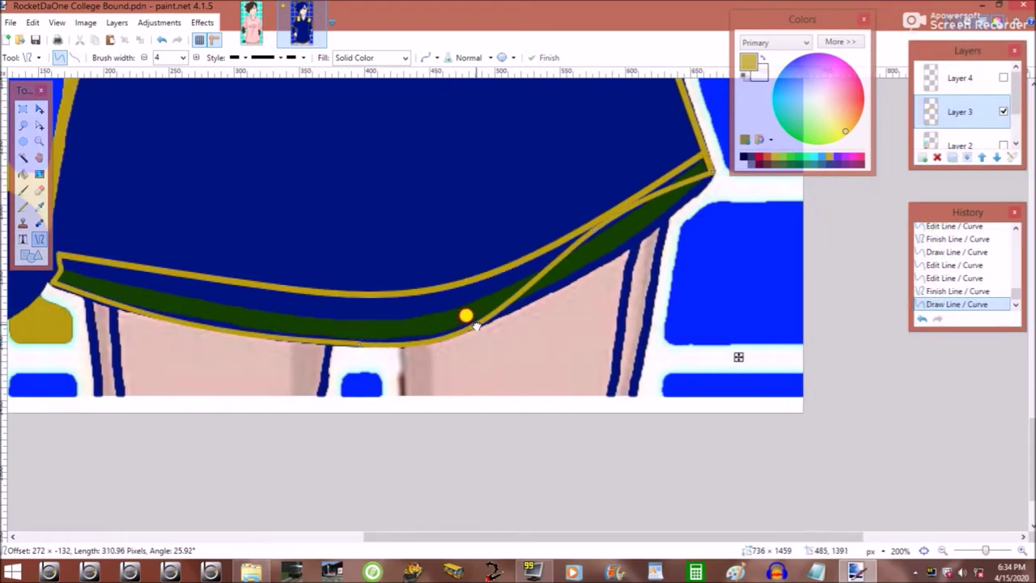
pyautogui.moveTo(700, 165); pyautogui.dragTo(706, 172)
pyautogui.press(']')
pyautogui.press(']')
pyautogui.press(']')
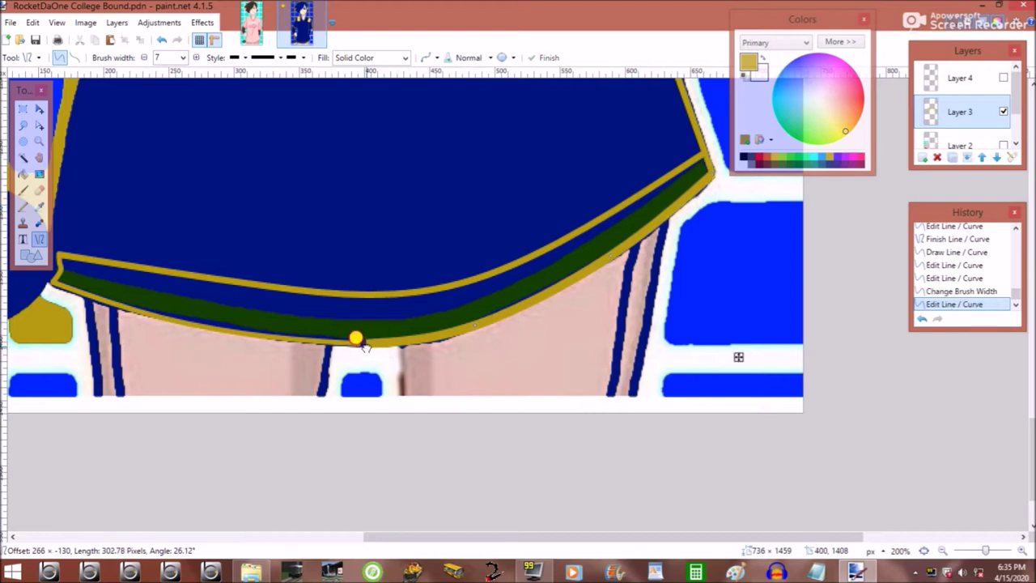
# Retrace the left half of the hem's lower edge with a 7-pixel gold curve about 268 pixels long and fill the enclosed band with gold.
pyautogui.moveTo(58, 281); pyautogui.dragTo(392, 343)
pyautogui.moveTo(275, 324); pyautogui.dragTo(277, 336)
pyautogui.moveTo(158, 308); pyautogui.dragTo(158, 315)
pyautogui.moveTo(394, 345); pyautogui.dragTo(392, 343)
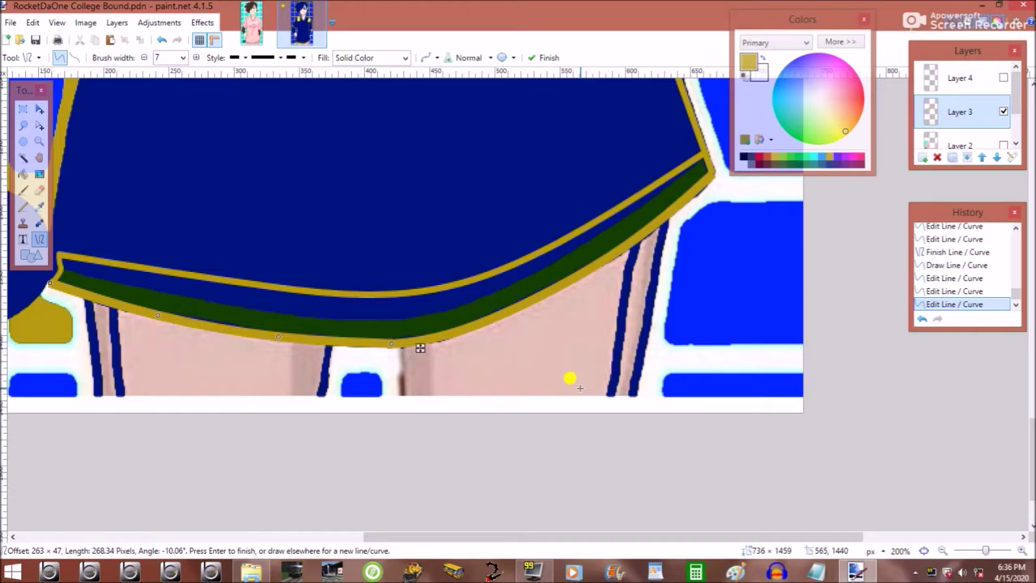
pyautogui.press('f')
pyautogui.click(235, 301)
# Cover the gap line along the right half of the hem's upper edge with a gold curve about 245 pixels long, brush width 3.
pyautogui.press('o')
pyautogui.scroll(8, 515, 280)
pyautogui.click(182, 57)
pyautogui.click(180, 87)
pyautogui.scroll(-10, 496, 339)
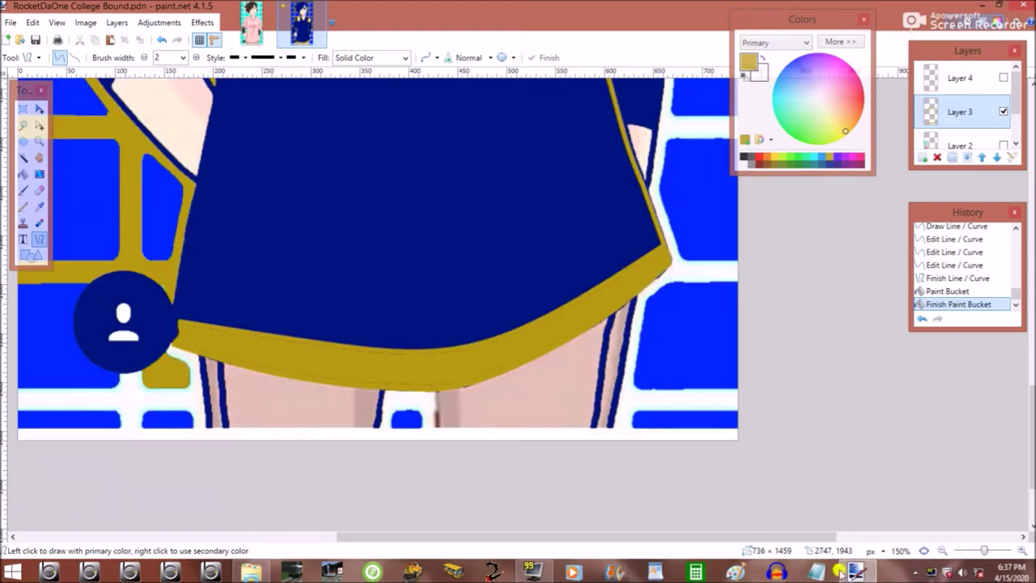
pyautogui.scroll(3, 640, 340)
pyautogui.moveTo(640, 340)
pyautogui.mouseDown()
pyautogui.moveTo(423, 291)
pyautogui.moveTo(434, 323)
pyautogui.mouseUp()
pyautogui.press(']')
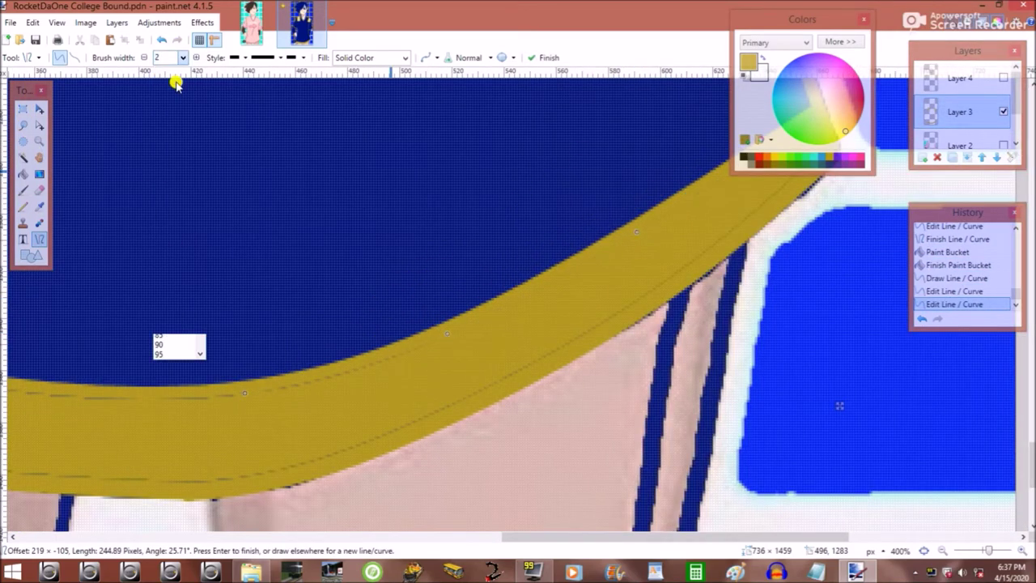
# Cover the gap line along the left half of the hem's upper edge with a 3-pixel gold curve about 279 pixels long.
pyautogui.moveTo(248, 389); pyautogui.dragTo(130, 313)
pyautogui.click(871, 392)
pyautogui.moveTo(862, 383); pyautogui.dragTo(862, 383)
pyautogui.moveTo(624, 371); pyautogui.dragTo(625, 391)
pyautogui.moveTo(375, 353); pyautogui.dragTo(381, 358)
pyautogui.click(620, 372)
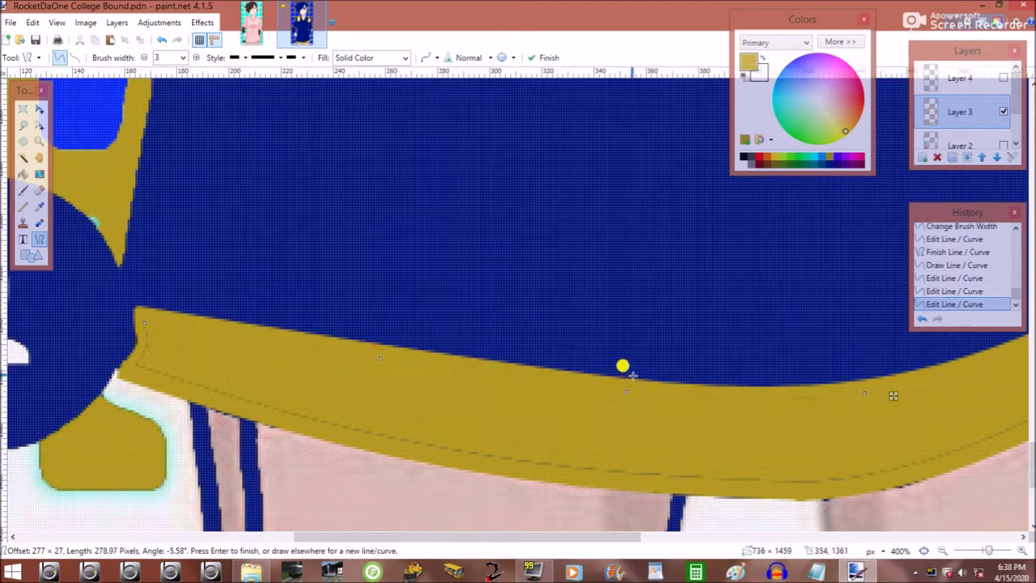
# Cover the gap line inside the hem's lower edge with 3-pixel gold curves, about 261 pixels long on the left half and 282 on the right.
pyautogui.moveTo(125, 356)
pyautogui.mouseDown()
pyautogui.moveTo(141, 338)
pyautogui.moveTo(134, 348)
pyautogui.mouseUp()
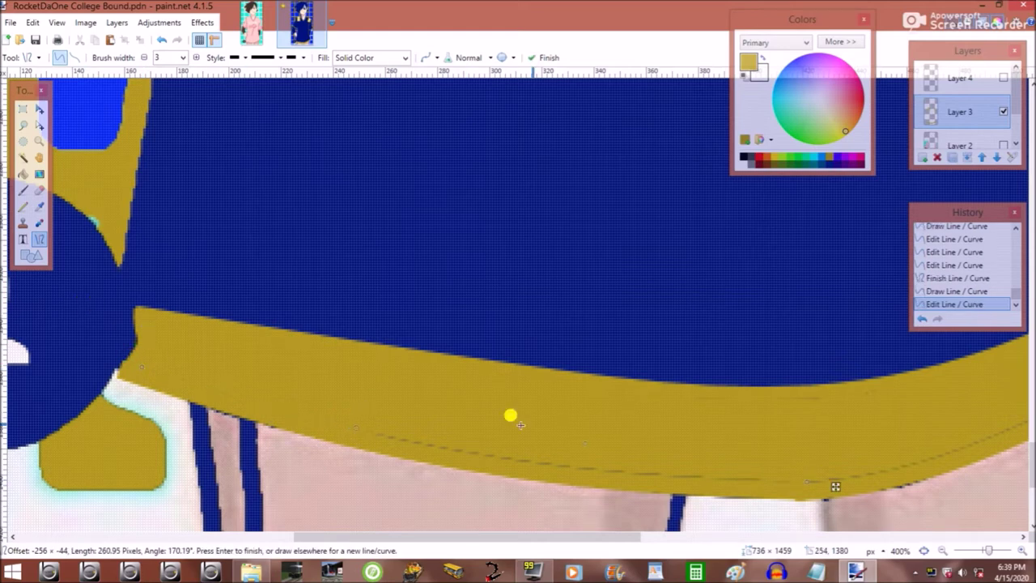
pyautogui.moveTo(589, 537); pyautogui.dragTo(776, 537)
pyautogui.moveTo(239, 399); pyautogui.dragTo(130, 400)
pyautogui.moveTo(393, 392); pyautogui.dragTo(397, 388)
pyautogui.moveTo(885, 148); pyautogui.dragTo(466, 366)
pyautogui.moveTo(687, 283); pyautogui.dragTo(474, 422)
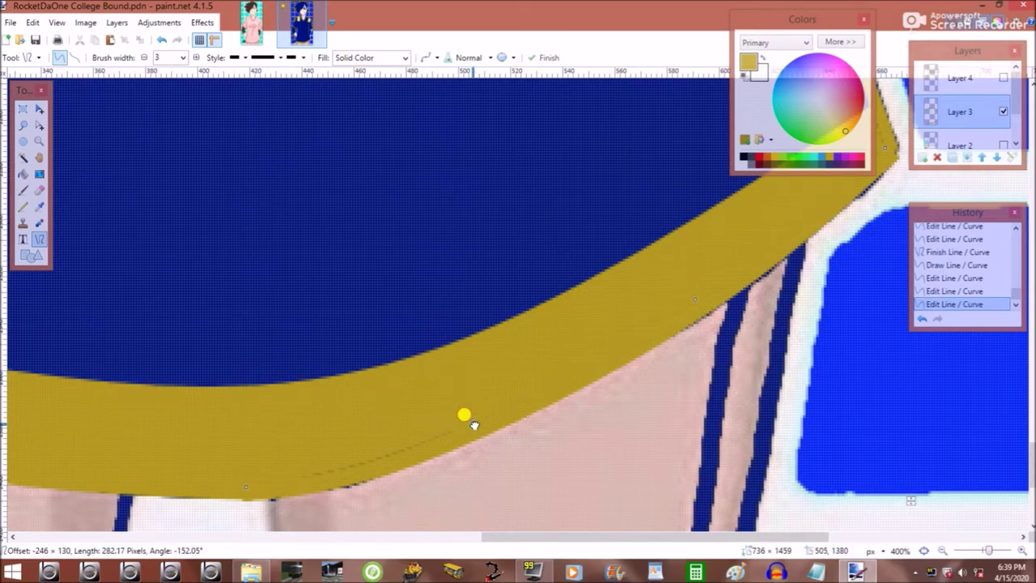
pyautogui.moveTo(256, 484); pyautogui.dragTo(406, 445)
pyautogui.hscroll(5, 497, 192)
pyautogui.scroll(2, 497, 191)
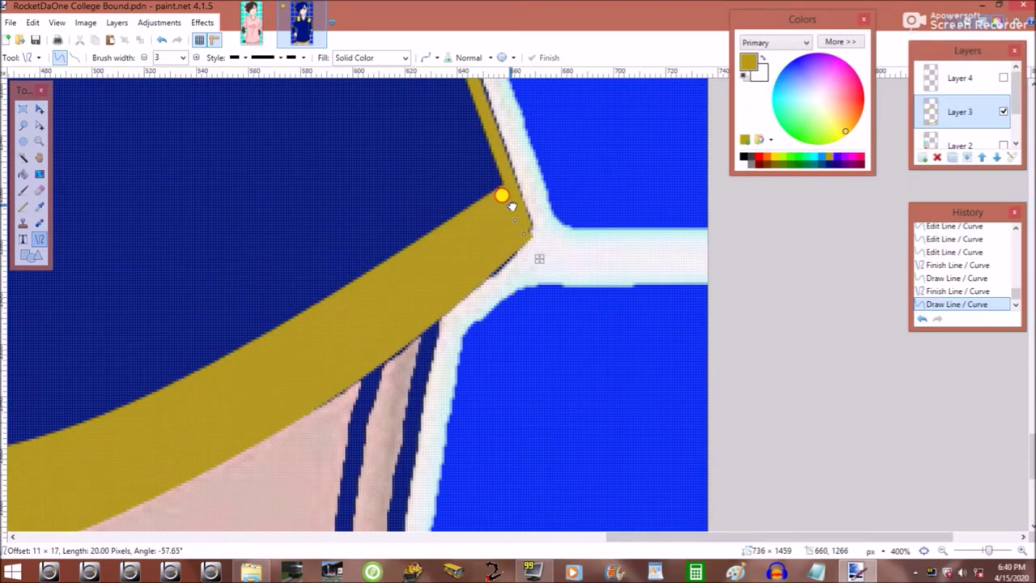
# Toggle Layer 4's visibility on and off to check the traced artwork.
pyautogui.scroll(-6, 499, 201)
pyautogui.click(1002, 79)
pyautogui.scroll(-2, 971, 97)
pyautogui.moveTo(1031, 324); pyautogui.dragTo(1009, 69)
pyautogui.click(1004, 71)
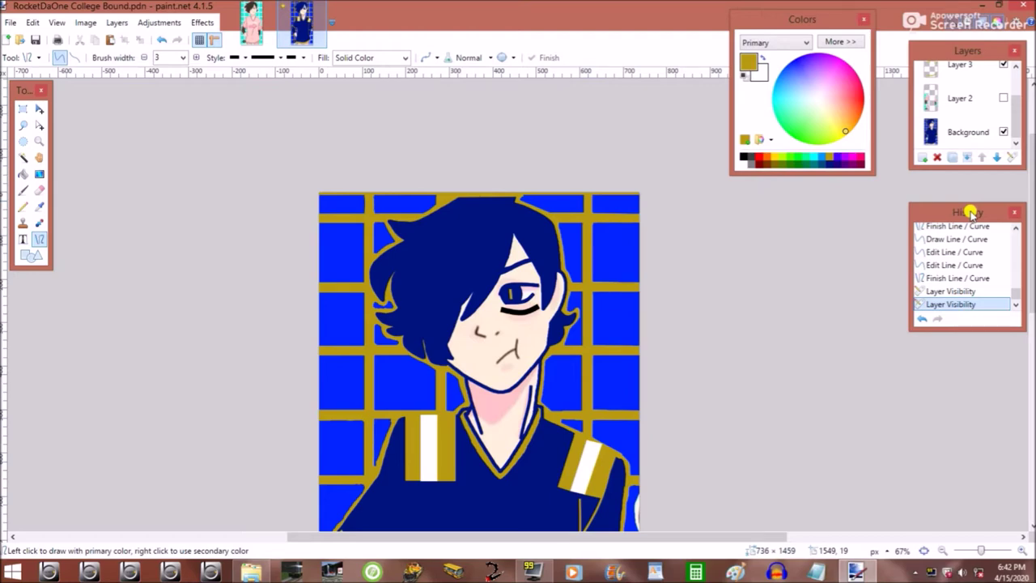
# Try to recolor the white grid lines around the bottom of the picture with gold Paint Bucket fills.
pyautogui.scroll(-5, 478, 364)
pyautogui.keyDown('ctrl'); pyautogui.scroll(3, 477, 364); pyautogui.keyUp('ctrl')
pyautogui.click(23, 174)
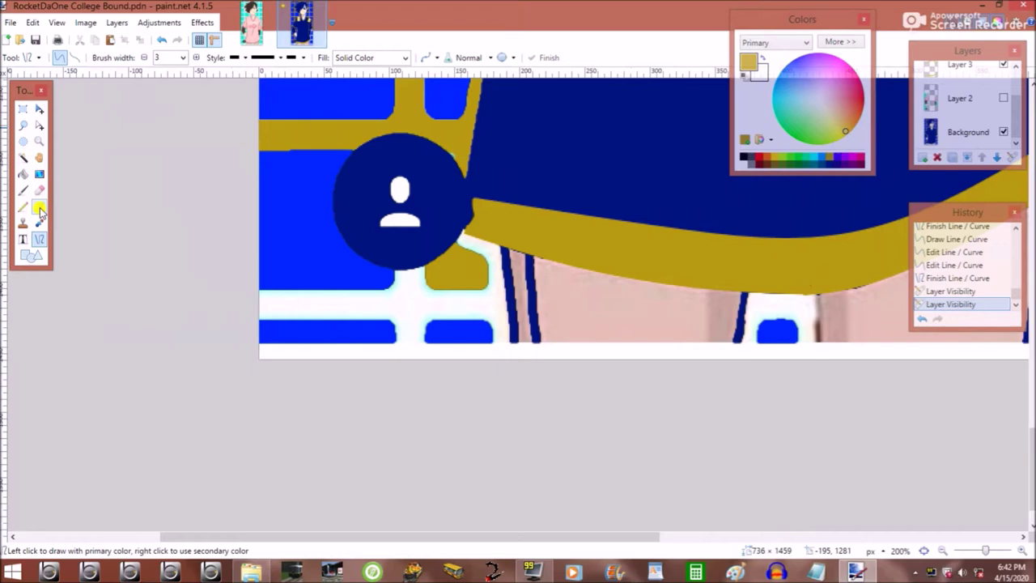
pyautogui.click(280, 296)
pyautogui.press('s')
pyautogui.press('f')
pyautogui.click(513, 314)
pyautogui.click(381, 317)
pyautogui.click(419, 299)
pyautogui.scroll(-4, 606, 474)
pyautogui.scroll(-3, 197, 266)
pyautogui.press('s')
pyautogui.click(197, 267)
pyautogui.hotkey('ctrl', 'd')
pyautogui.press('f')
pyautogui.click(670, 369)
# Undo the Paint Bucket fills that were applied to Layer 4.
pyautogui.click(1004, 77)
pyautogui.click(162, 40)
pyautogui.click(162, 39)
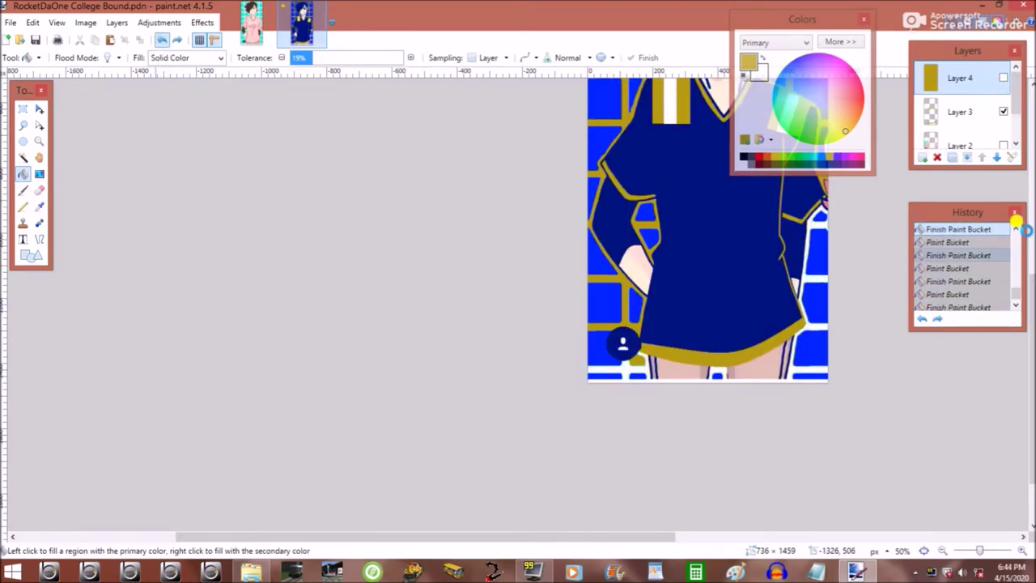
pyautogui.hotkey('ctrl', 'y')
pyautogui.hotkey('ctrl', 'y')
pyautogui.hotkey('ctrl', 'y')
pyautogui.hotkey('ctrl', 'y')
pyautogui.hotkey('ctrl', 'y')
pyautogui.hotkey('ctrl', 'y')
pyautogui.click(159, 41)
pyautogui.click(159, 41)
pyautogui.click(160, 41)
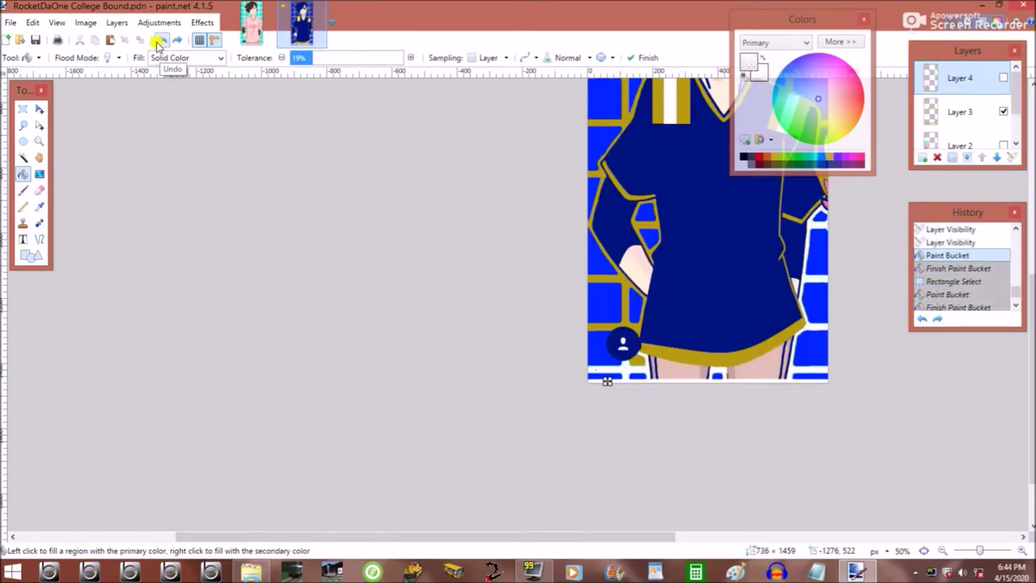
# Select the Background layer and fill the white grid lines and bottom border below the round badge with gold at 19% tolerance.
pyautogui.click(1022, 550)
pyautogui.scroll(-1, 1008, 88)
pyautogui.click(1004, 78)
pyautogui.click(1004, 78)
pyautogui.click(968, 146)
pyautogui.scroll(3, 451, 243)
pyautogui.click(470, 365)
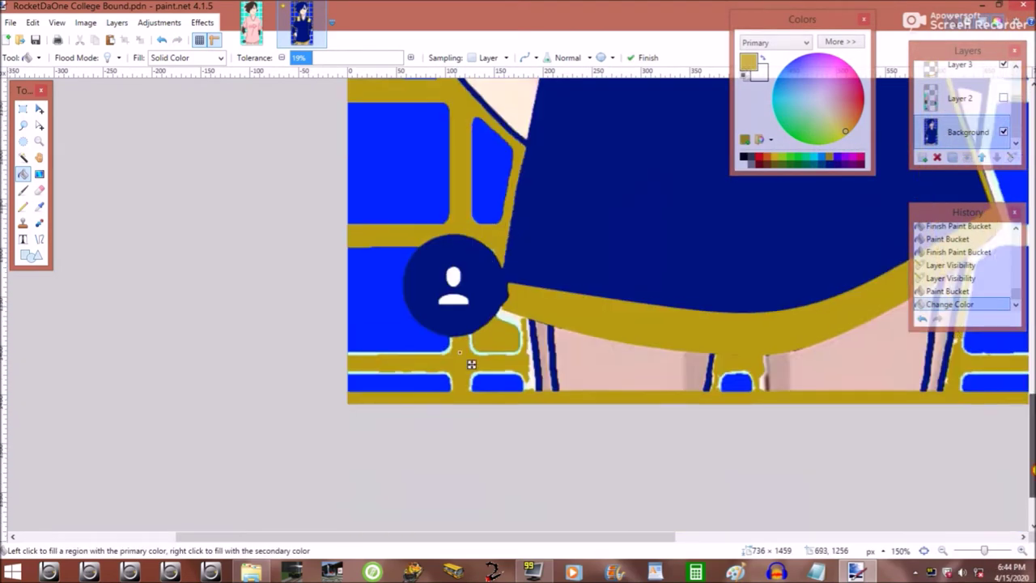
# Fill the white grid lines along the right side of the jersey and legs with gold on the Background layer.
pyautogui.moveTo(612, 537); pyautogui.dragTo(785, 537)
pyautogui.scroll(5, 680, 243)
pyautogui.click(675, 236)
pyautogui.click(686, 244)
pyautogui.click(651, 324)
pyautogui.scroll(-3, 666, 314)
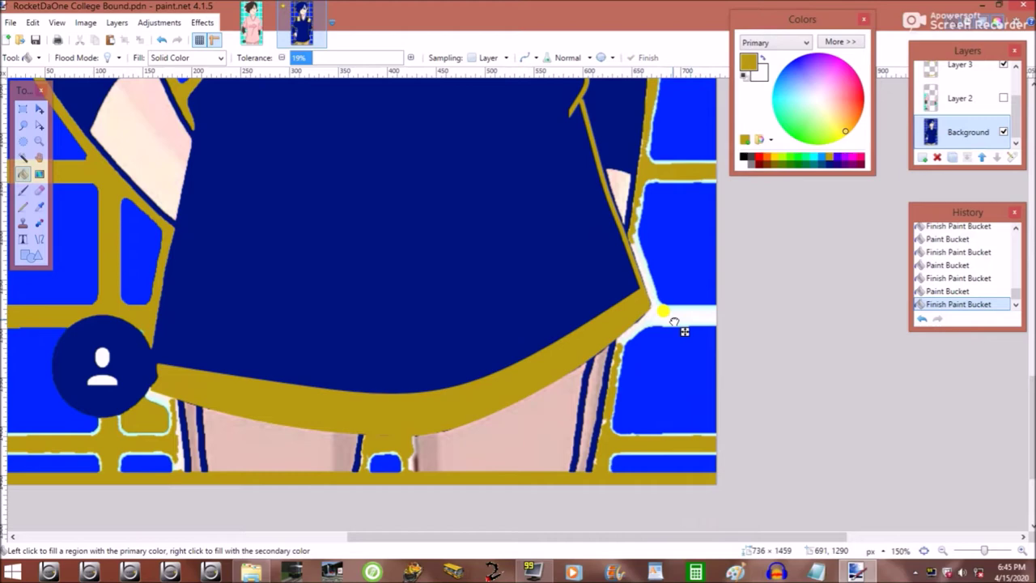
# Sample the background blue and fill the gold cell beneath the round badge with it, checking Layer 3's visibility.
pyautogui.scroll(-1, 647, 277)
pyautogui.hscroll(-5, 648, 277)
pyautogui.press('k')
pyautogui.click(611, 325)
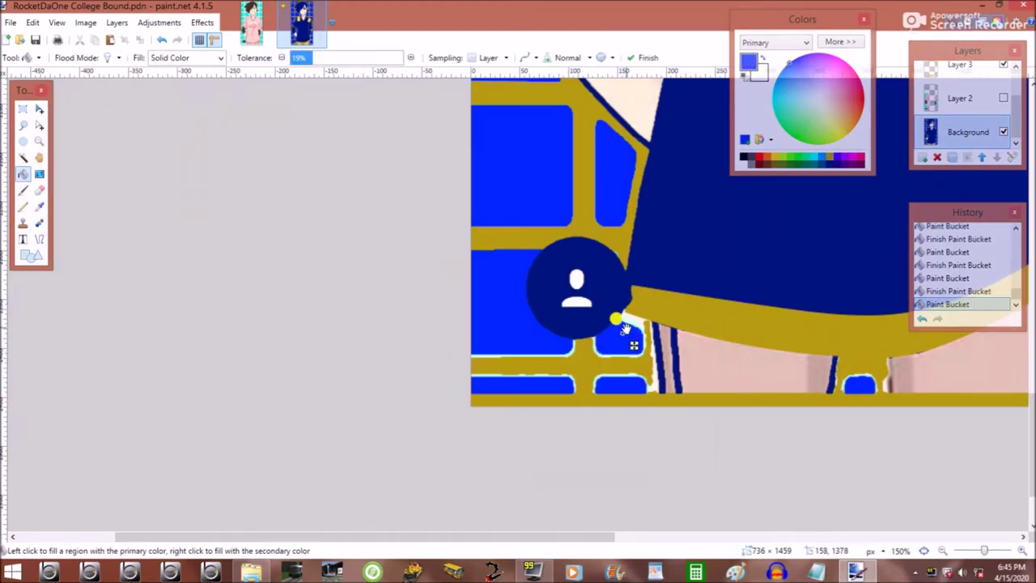
pyautogui.scroll(3, 221, 200)
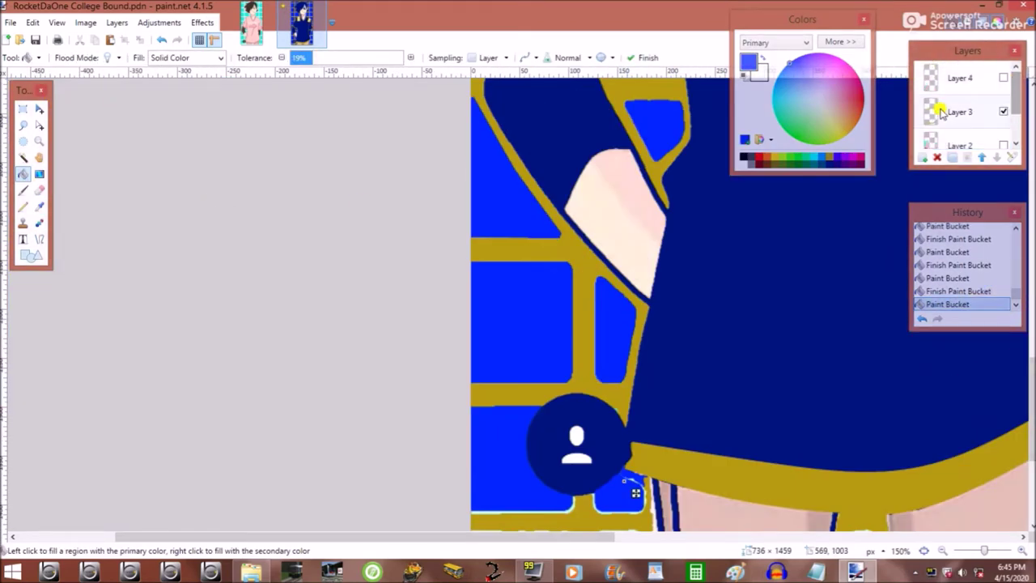
pyautogui.scroll(-4, 826, 389)
pyautogui.click(1004, 65)
pyautogui.click(1004, 65)
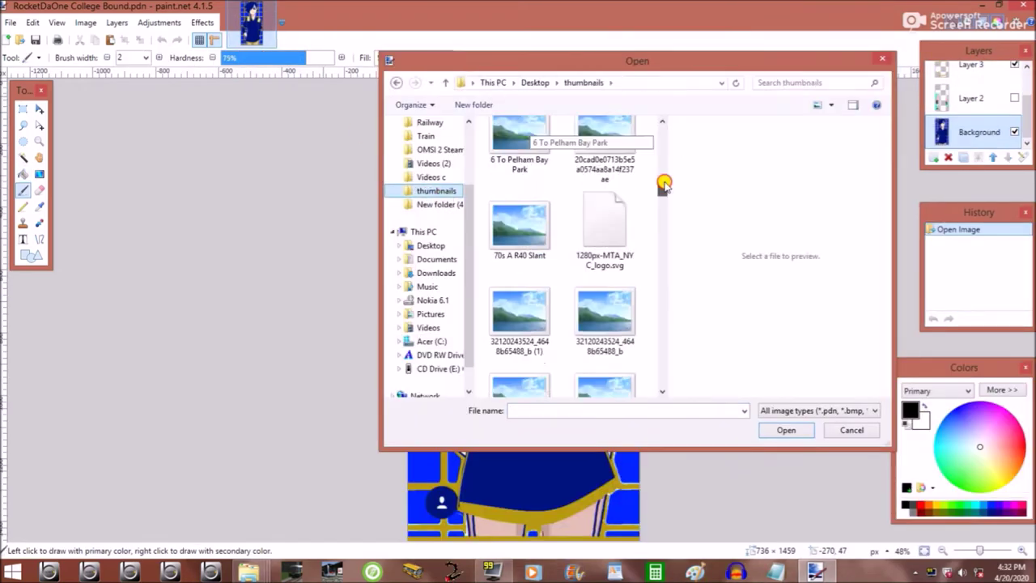
# Open site.png, select the horse head logo with the Magic Wand at 82% tolerance and copy it for the character drawing.
pyautogui.moveTo(664, 185); pyautogui.dragTo(659, 370)
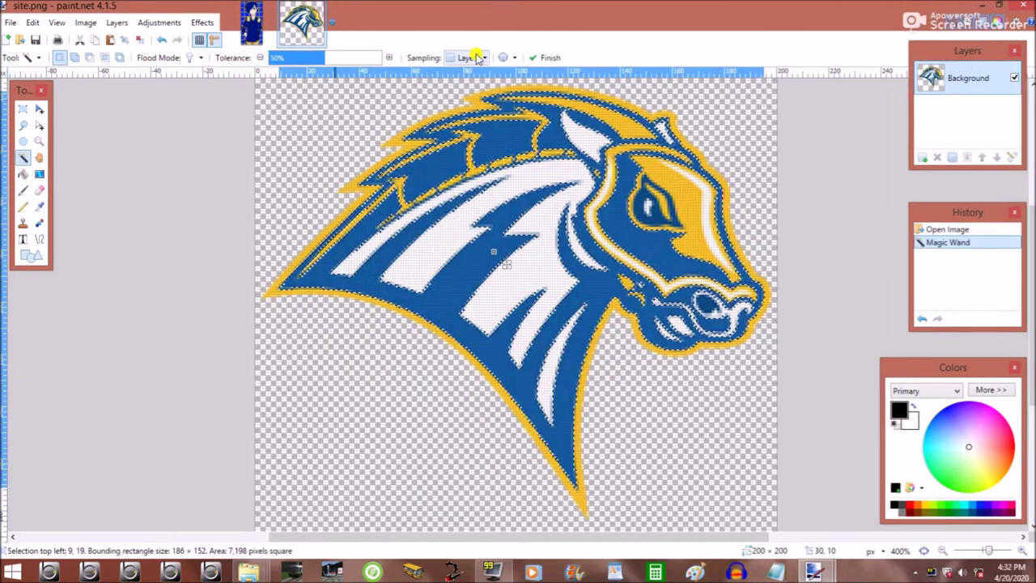
pyautogui.click(366, 58)
pyautogui.hotkey('ctrl', 'c')
pyautogui.click(251, 23)
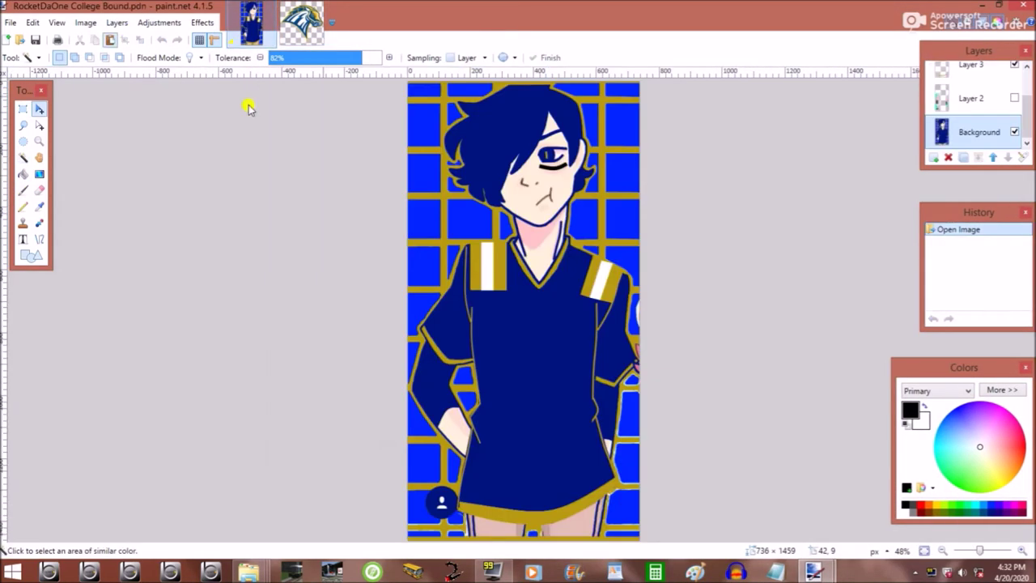
# Paste the horse logo just below the jersey's collar point and scale it to about 76 × 65 pixels.
pyautogui.hotkey('ctrl', 'v')
pyautogui.scroll(5, 535, 318)
pyautogui.moveTo(650, 340); pyautogui.dragTo(567, 225)
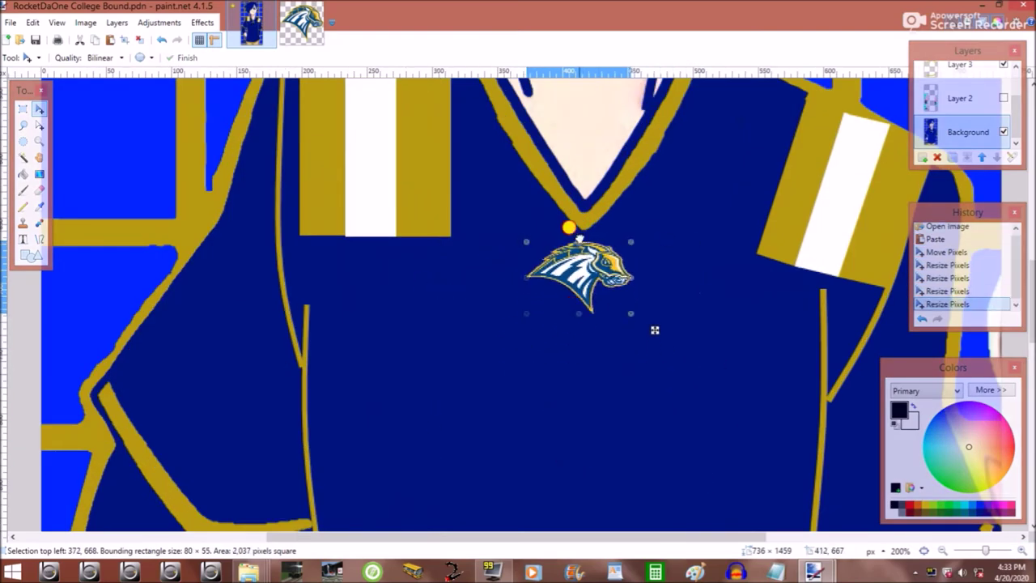
pyautogui.hotkey('ctrl', 'b')
pyautogui.scroll(2, 985, 139)
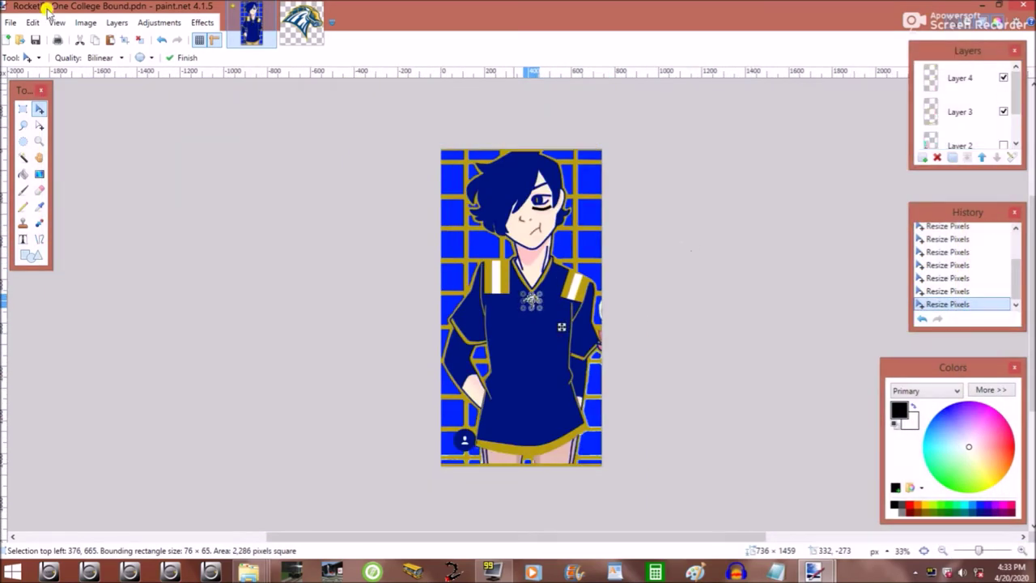
# Open the New Haven Chargers logo image and copy a rectangular selection around the word NEW.
pyautogui.hotkey('ctrl', 'o')
pyautogui.moveTo(655, 331); pyautogui.dragTo(645, 157)
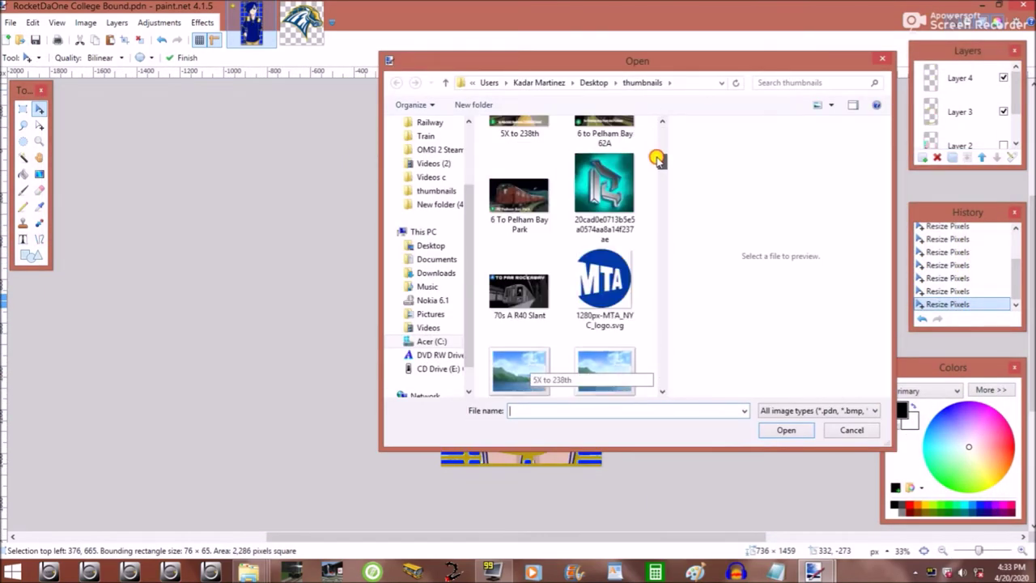
pyautogui.doubleClick(606, 381)
pyautogui.press('s')
pyautogui.moveTo(138, 189); pyautogui.dragTo(423, 425)
pyautogui.click(104, 39)
pyautogui.click(251, 23)
# Try to place the copied NEW lettering on the jersey's chest directly on the Background layer.
pyautogui.hotkey('ctrl', 'v')
pyautogui.moveTo(486, 202); pyautogui.dragTo(534, 388)
pyautogui.scroll(6, 525, 364)
pyautogui.press('e')
pyautogui.hotkey('ctrl', 'z')
pyautogui.hotkey('ctrl', 'z')
pyautogui.hotkey('ctrl', 'z')
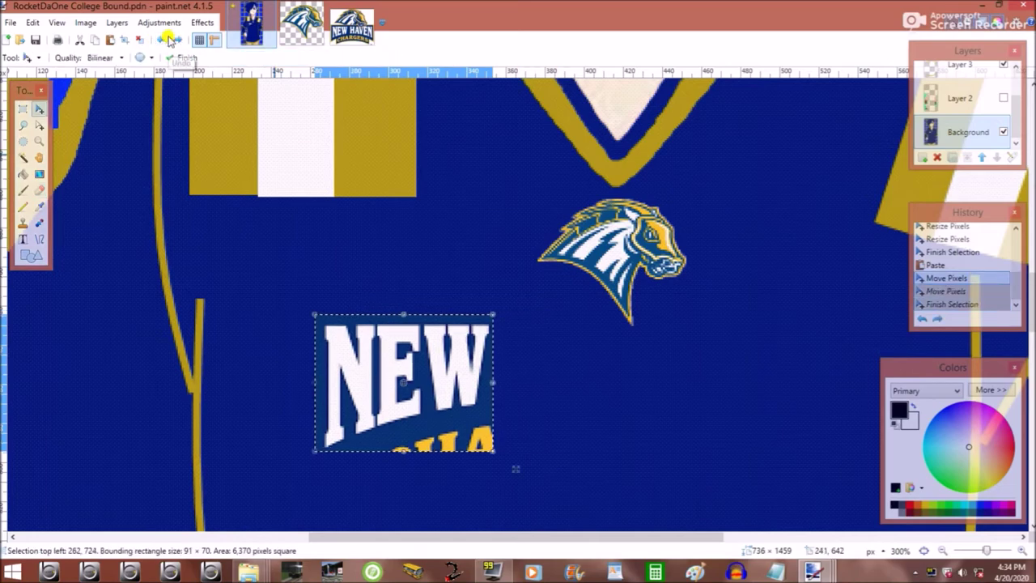
# Add a new layer, paste the NEW lettering into it and position it on the chest below and left of the horse logo.
pyautogui.hotkey('ctrl', 'shift', 'n')
pyautogui.click(109, 40)
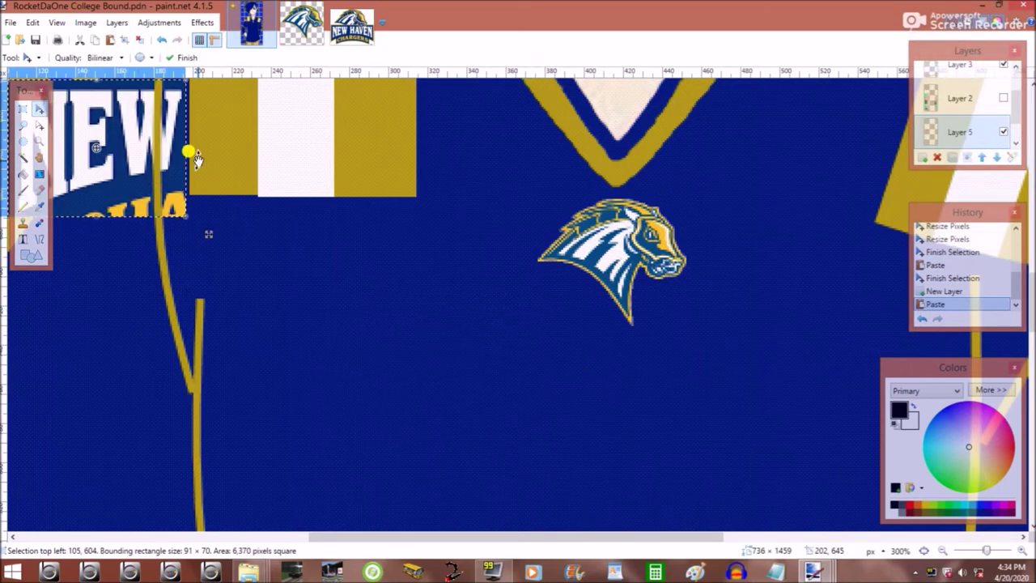
pyautogui.moveTo(203, 253); pyautogui.dragTo(574, 489)
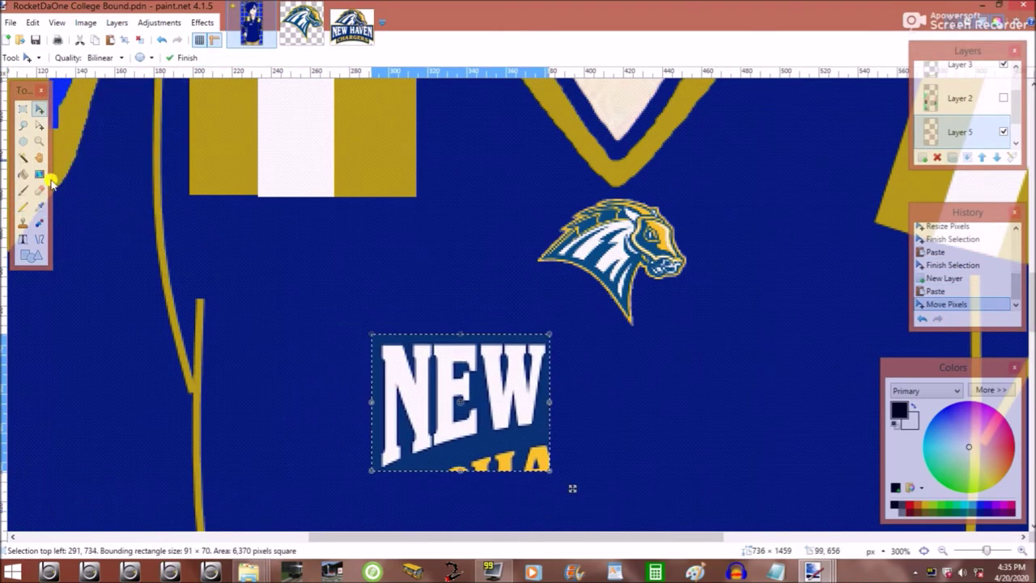
# Erase the gold lettering fragments beneath the word NEW with an enlarged Eraser brush.
pyautogui.press('e')
pyautogui.scroll(2, 574, 488)
pyautogui.moveTo(271, 393)
pyautogui.mouseDown()
pyautogui.moveTo(378, 360)
pyautogui.moveTo(359, 370)
pyautogui.moveTo(400, 421)
pyautogui.moveTo(474, 370)
pyautogui.moveTo(320, 396)
pyautogui.mouseUp()
pyautogui.press(']')
pyautogui.press(']')
pyautogui.press(']')
pyautogui.press(']')
pyautogui.press(']')
pyautogui.press(']')
# Erase the teal backing around the W and under the E of NEW with a 2-pixel Eraser.
pyautogui.click(146, 58)
pyautogui.click(142, 95)
pyautogui.moveTo(319, 129)
pyautogui.mouseDown()
pyautogui.moveTo(423, 127)
pyautogui.moveTo(478, 144)
pyautogui.mouseUp()
pyautogui.scroll(4, 550, 316)
pyautogui.moveTo(617, 335); pyautogui.dragTo(617, 354)
pyautogui.scroll(3, 486, 373)
pyautogui.moveTo(375, 391); pyautogui.dragTo(375, 486)
pyautogui.scroll(-3, 349, 391)
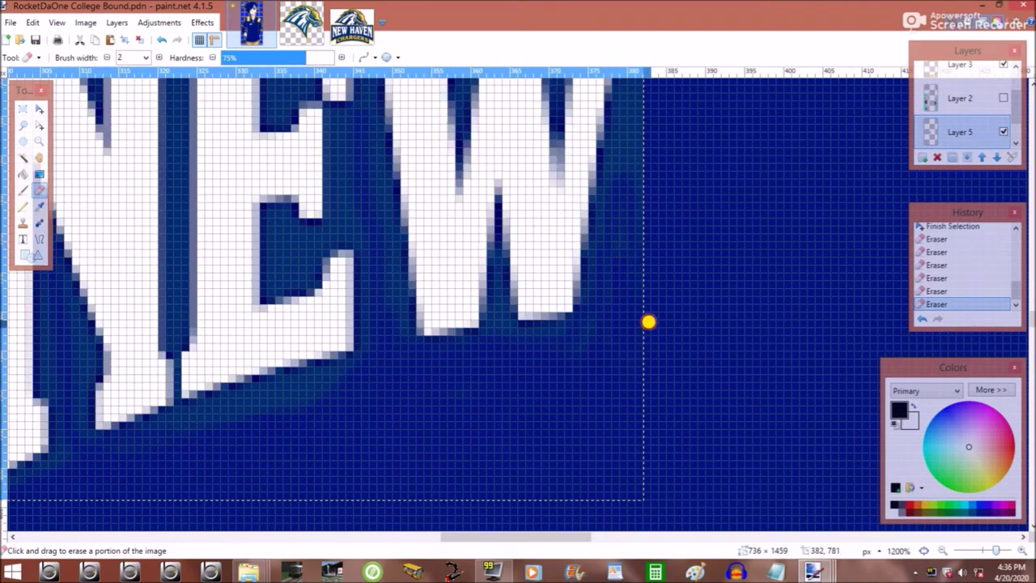
pyautogui.scroll(3, 629, 282)
pyautogui.scroll(-3, 375, 472)
pyautogui.moveTo(185, 400); pyautogui.dragTo(326, 373)
# Erase the teal backing along the left side of the N in NEW.
pyautogui.hscroll(-5, 326, 373)
pyautogui.scroll(3, 441, 291)
pyautogui.moveTo(441, 292)
pyautogui.mouseDown()
pyautogui.moveTo(452, 346)
pyautogui.moveTo(445, 460)
pyautogui.mouseUp()
pyautogui.scroll(-3, 444, 461)
pyautogui.moveTo(437, 290); pyautogui.dragTo(438, 491)
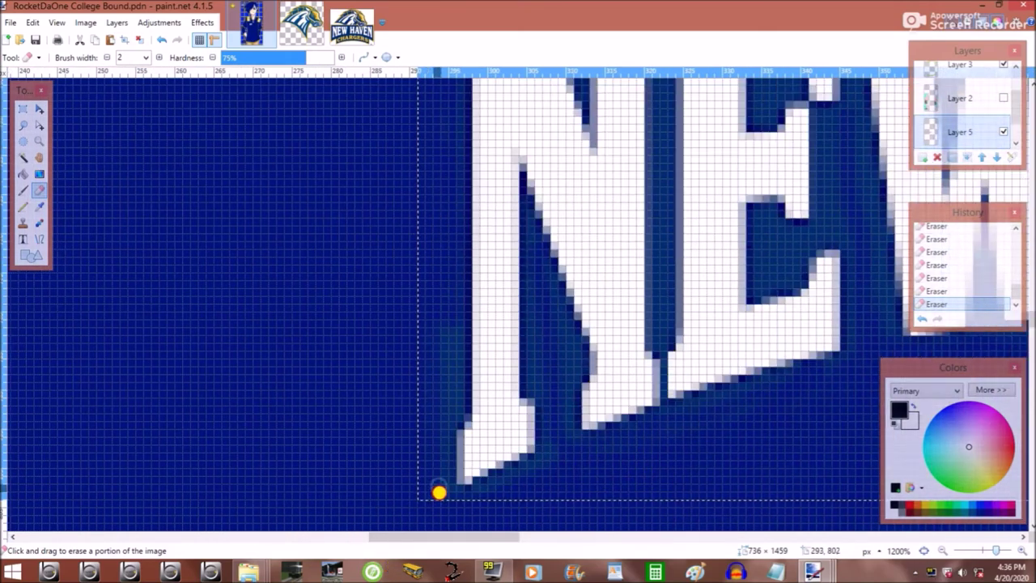
pyautogui.scroll(3, 458, 384)
pyautogui.scroll(-1, 440, 365)
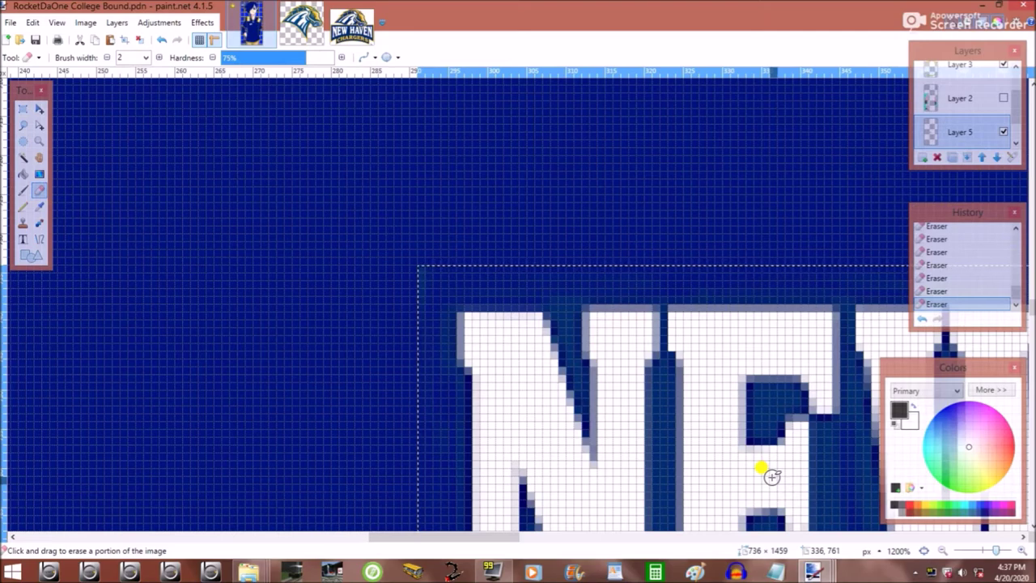
# Fill the leftover backing inside and between the letters of NEW using the Paint Bucket at 51% tolerance.
pyautogui.scroll(-4, 772, 477)
pyautogui.press('f')
pyautogui.click(348, 58)
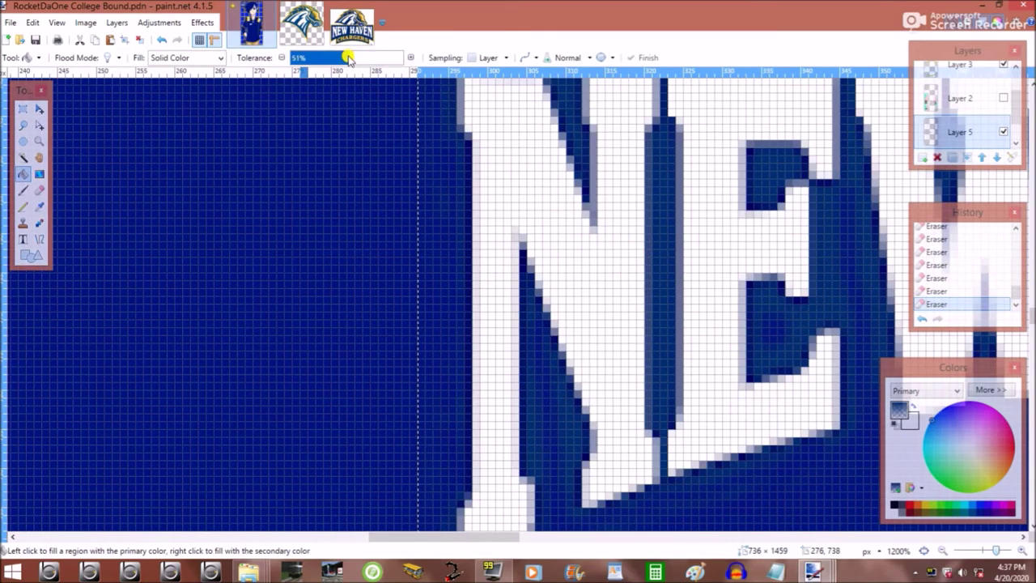
pyautogui.hscroll(3, 475, 324)
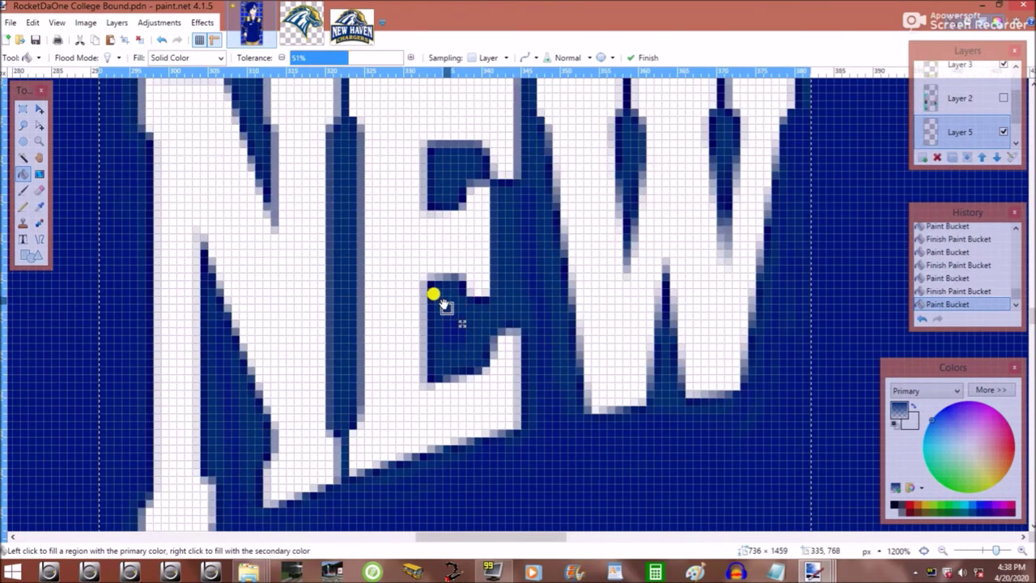
# Stretch the NEW lettering leftward on the jersey to 136 × 70 pixels.
pyautogui.scroll(-8, 453, 308)
pyautogui.press('m')
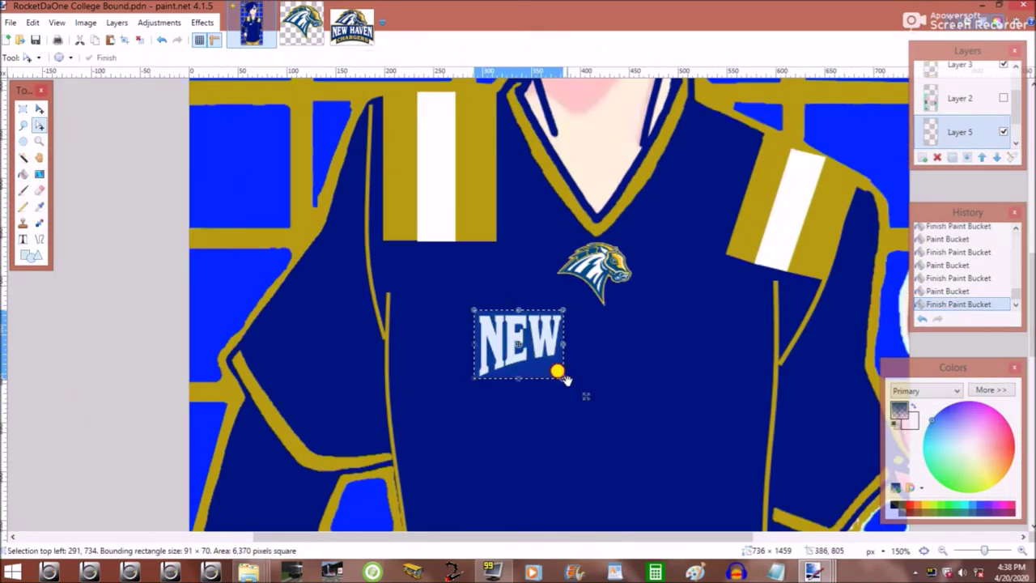
pyautogui.click(39, 108)
pyautogui.moveTo(475, 344); pyautogui.dragTo(430, 344)
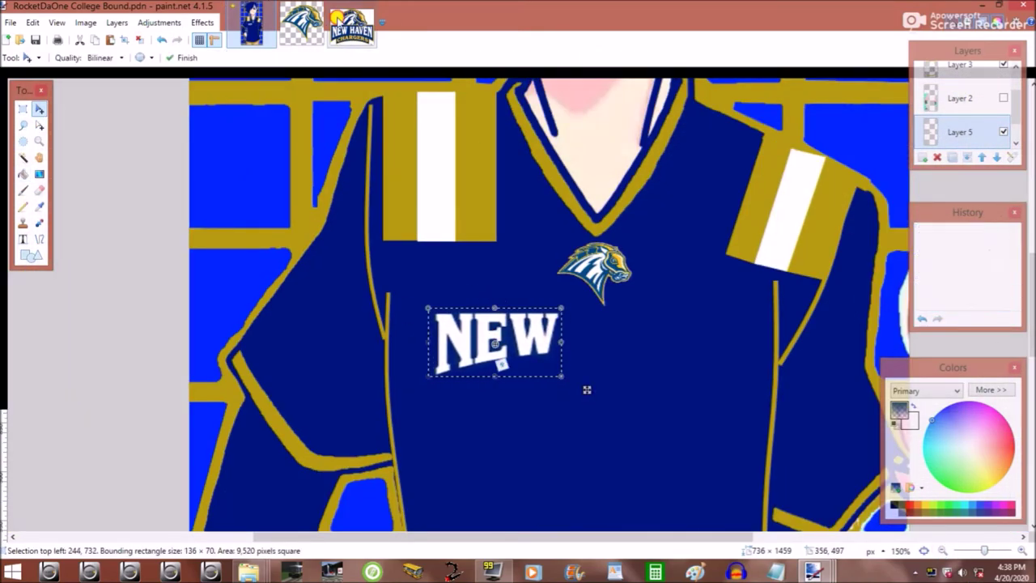
# Copy a rectangular selection around the word HAVEN from the New Haven Chargers logo and return to the character drawing.
pyautogui.click(351, 24)
pyautogui.press('s')
pyautogui.moveTo(464, 197); pyautogui.dragTo(905, 427)
pyautogui.hotkey('ctrl', 'c')
pyautogui.click(251, 24)
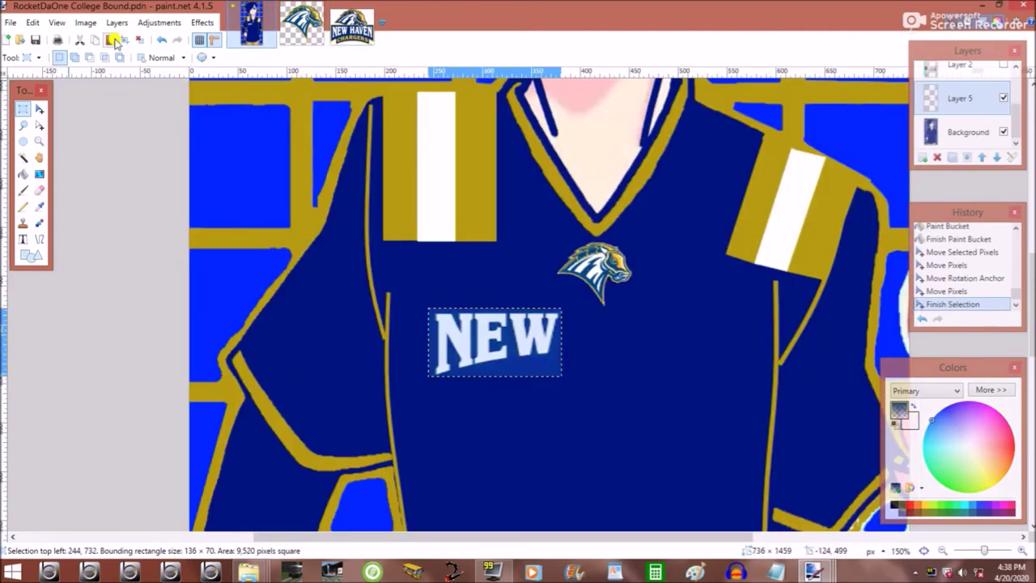
# Try to place the copied HAVEN lettering on the chest to the right of NEW at about 177 × 77 pixels.
pyautogui.hotkey('ctrl', 'v')
pyautogui.moveTo(360, 108); pyautogui.dragTo(700, 365)
pyautogui.moveTo(735, 394)
pyautogui.mouseDown()
pyautogui.moveTo(786, 393)
pyautogui.moveTo(736, 393)
pyautogui.mouseUp()
# Step back through the history to before the HAVEN lettering was pasted.
pyautogui.hotkey('ctrl', 'z')
pyautogui.hotkey('ctrl', 'z')
pyautogui.hotkey('ctrl', 'z')
pyautogui.hotkey('ctrl', 'z')
pyautogui.hotkey('ctrl', 'z')
pyautogui.click(945, 304)
pyautogui.scroll(3, 964, 267)
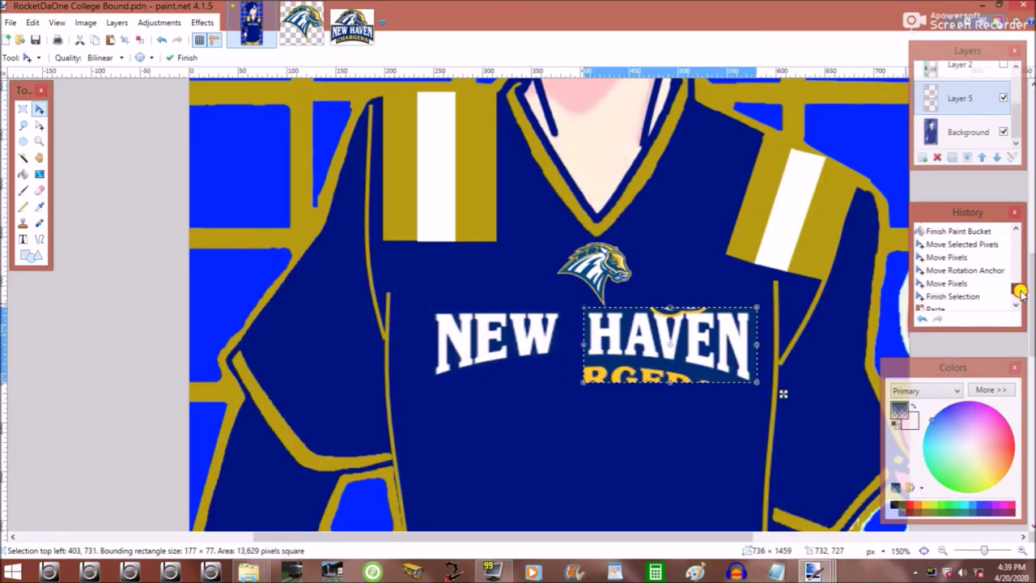
pyautogui.click(964, 292)
pyautogui.hotkey('ctrl', 'y')
# Erase the remaining teal backing around the letters of NEW with a 2-pixel Eraser.
pyautogui.click(1024, 551)
pyautogui.click(1023, 551)
pyautogui.press('e')
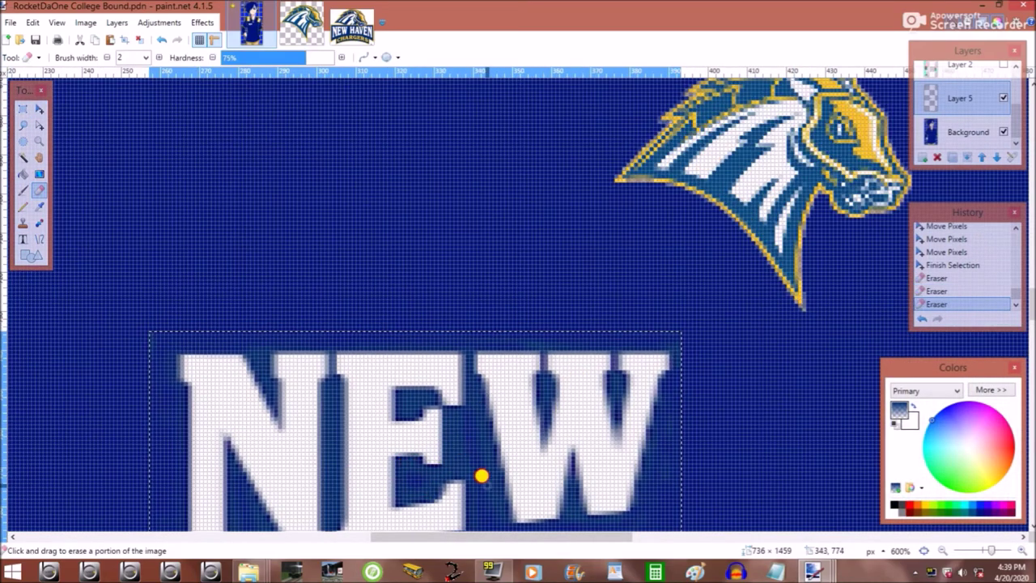
pyautogui.scroll(-5, 484, 473)
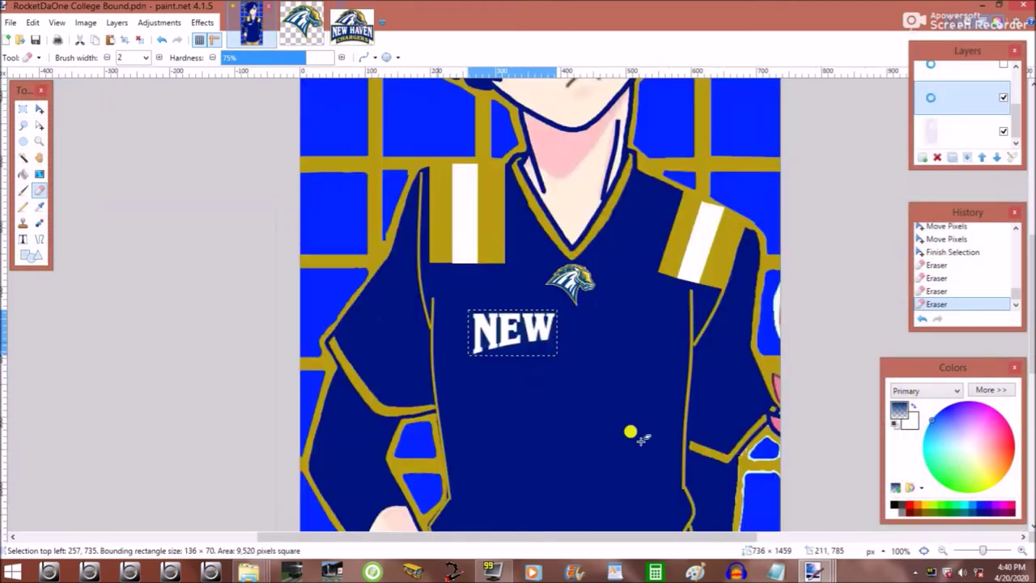
# Paste the HAVEN lettering to the right of NEW on Layer 5 and resize it to about 153 × 76 pixels.
pyautogui.hotkey('ctrl', 'v')
pyautogui.moveTo(377, 310); pyautogui.dragTo(704, 126)
pyautogui.scroll(5, 705, 126)
pyautogui.moveTo(792, 273); pyautogui.dragTo(685, 287)
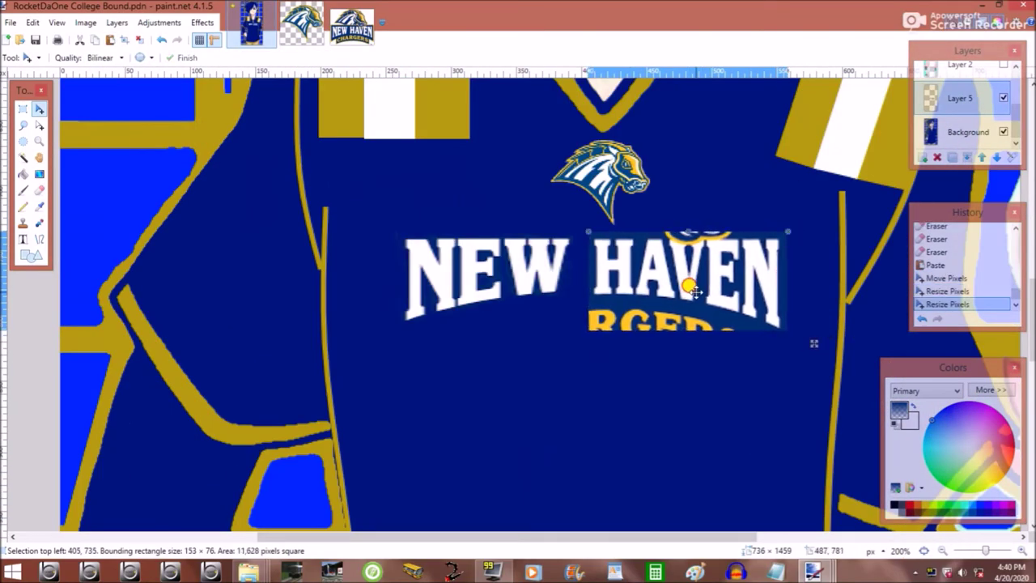
# Try to erase the teal backing and gold remnants around HAVEN with a 10-pixel Eraser.
pyautogui.scroll(3, 439, 405)
pyautogui.press('e')
pyautogui.press(']')
pyautogui.press(']')
pyautogui.press(']')
pyautogui.press(']')
pyautogui.press(']')
pyautogui.press(']')
pyautogui.press(']')
pyautogui.press(']')
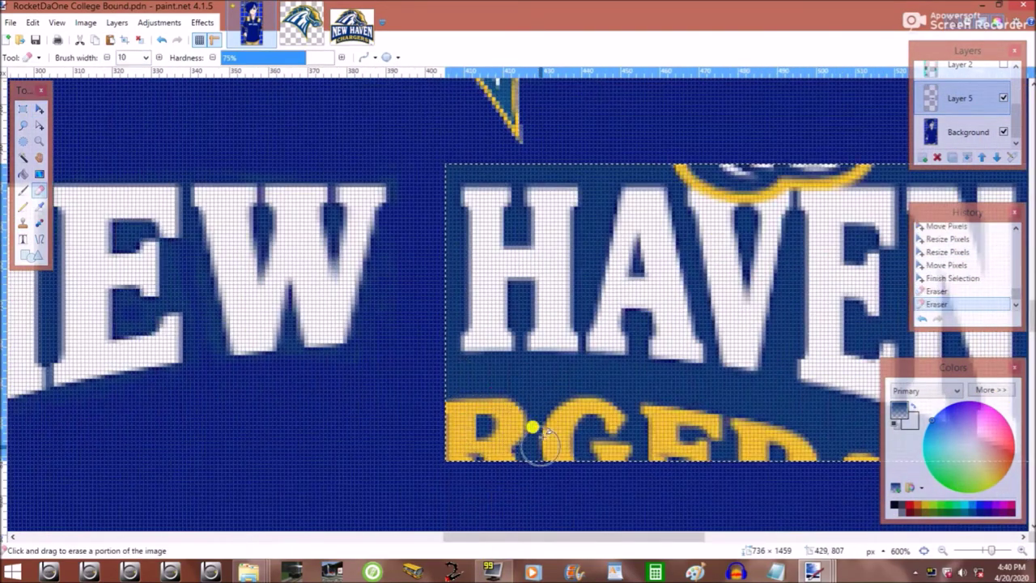
pyautogui.moveTo(709, 393); pyautogui.dragTo(683, 121)
# Check Layer 5 by toggling its visibility and move it above the neighbouring layers in the stack.
pyautogui.click(22, 206)
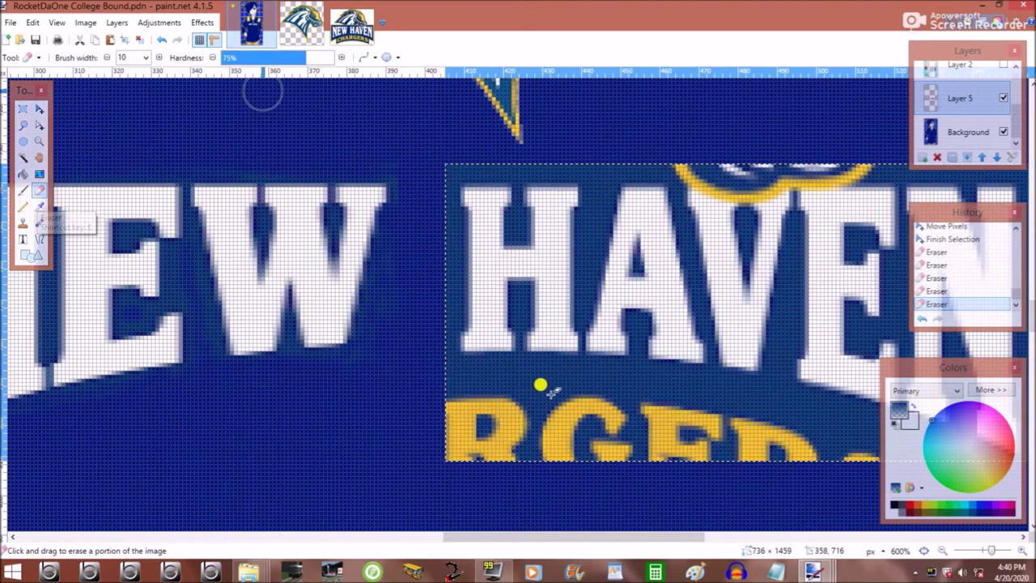
pyautogui.click(968, 132)
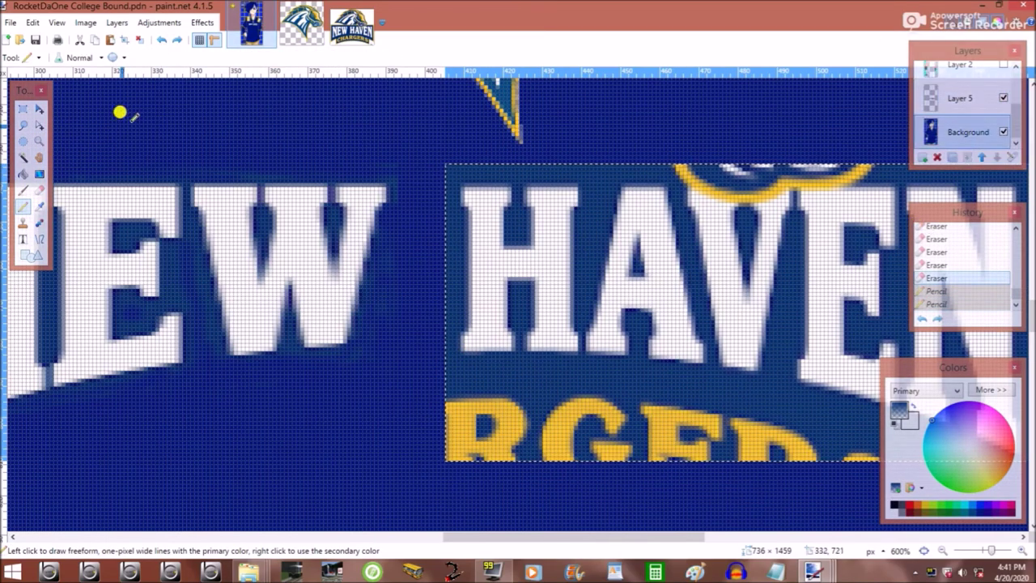
pyautogui.click(1004, 98)
pyautogui.press('k')
pyautogui.click(1004, 98)
pyautogui.click(983, 157)
pyautogui.click(982, 157)
# Try Pencil marks on the H of HAVEN in the sampled lettering color, and undo them.
pyautogui.click(898, 508)
pyautogui.click(483, 243)
pyautogui.press('p')
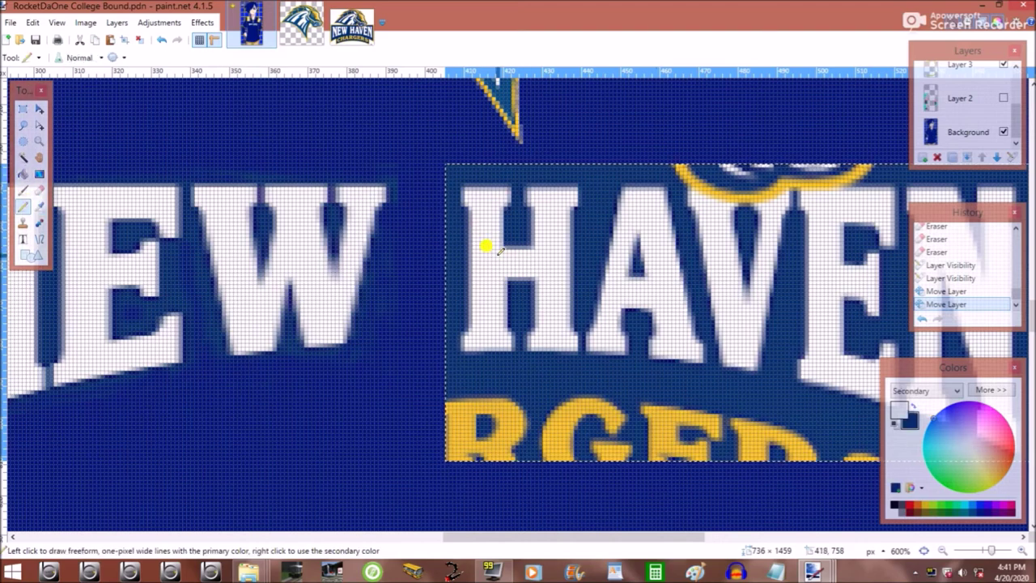
pyautogui.click(529, 255)
pyautogui.hotkey('ctrl', 'z')
pyautogui.hotkey('ctrl', 'z')
pyautogui.hotkey('ctrl', 'z')
pyautogui.hotkey('ctrl', 'z')
pyautogui.hotkey('ctrl', 'z')
pyautogui.hotkey('ctrl', 'z')
pyautogui.hotkey('ctrl', 'z')
# Set the primary color to opaque white and erase the gold lettering and outer teal backing around HAVEN with the 10-pixel Eraser.
pyautogui.click(897, 409)
pyautogui.moveTo(574, 397)
pyautogui.mouseDown()
pyautogui.moveTo(532, 388)
pyautogui.moveTo(468, 444)
pyautogui.moveTo(802, 409)
pyautogui.mouseUp()
pyautogui.press('e')
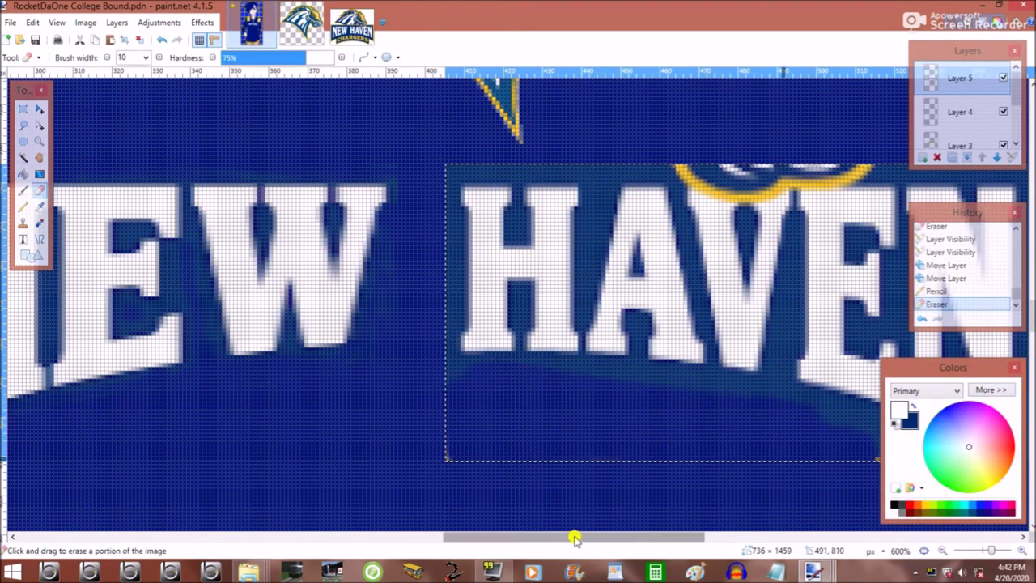
pyautogui.moveTo(574, 537); pyautogui.dragTo(666, 536)
pyautogui.moveTo(680, 457); pyautogui.dragTo(678, 150)
pyautogui.moveTo(437, 160)
pyautogui.mouseDown()
pyautogui.moveTo(347, 143)
pyautogui.moveTo(76, 157)
pyautogui.moveTo(76, 383)
pyautogui.moveTo(412, 397)
pyautogui.mouseUp()
pyautogui.moveTo(625, 536); pyautogui.dragTo(497, 537)
# Erase the teal between the H and A of HAVEN with a 4-pixel Eraser.
pyautogui.press('[')
pyautogui.press('[')
pyautogui.press('[')
pyautogui.press('[')
pyautogui.press('[')
pyautogui.press('[')
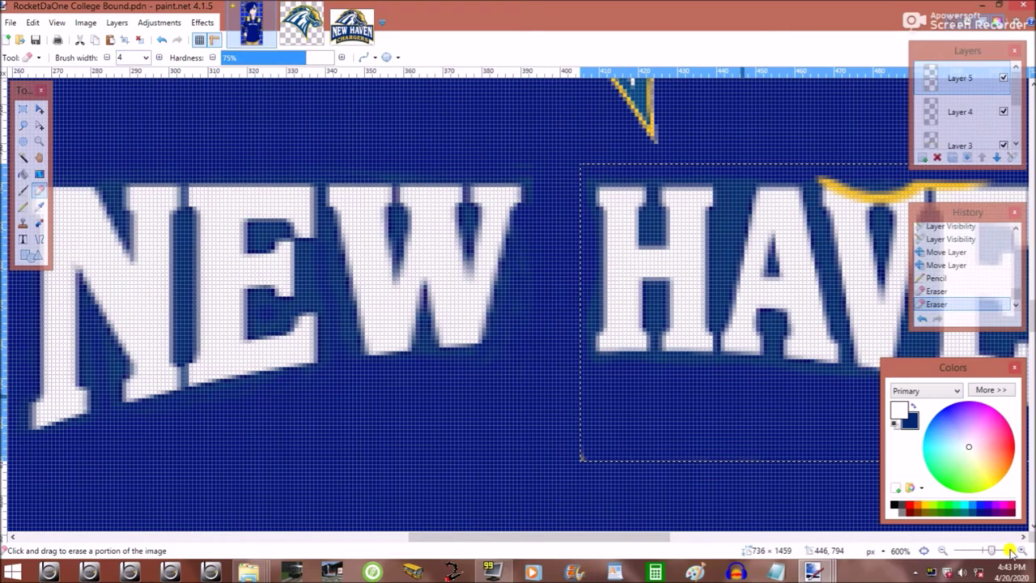
pyautogui.click(729, 236)
pyautogui.click(722, 224)
# Erase the gold arc above the V and E of HAVEN with a 1-pixel Eraser.
pyautogui.click(133, 58)
pyautogui.write('1')
pyautogui.click(732, 229)
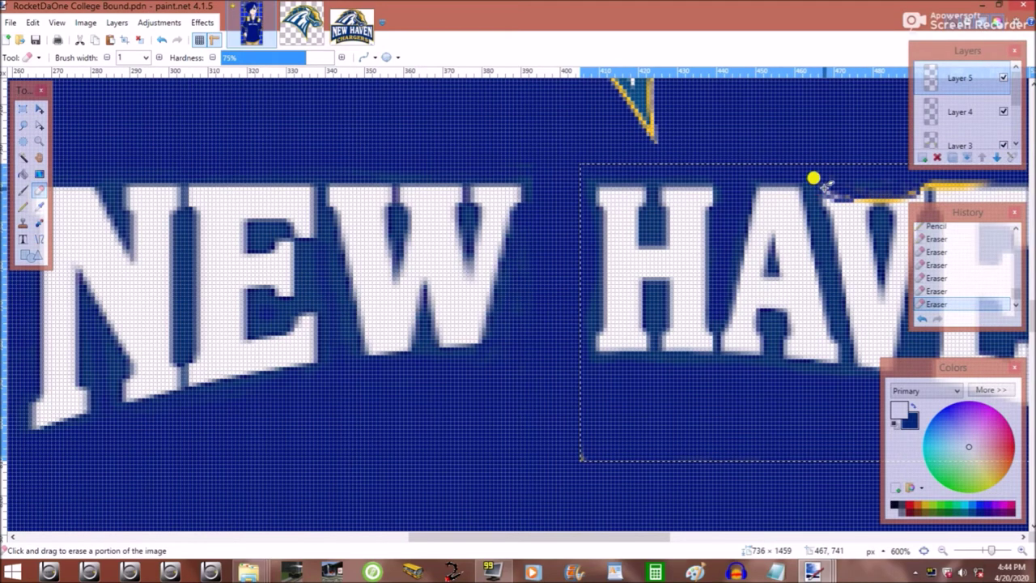
pyautogui.moveTo(419, 537); pyautogui.dragTo(513, 537)
pyautogui.moveTo(486, 195)
pyautogui.mouseDown()
pyautogui.moveTo(537, 200)
pyautogui.moveTo(499, 193)
pyautogui.moveTo(579, 182)
pyautogui.moveTo(521, 196)
pyautogui.moveTo(547, 199)
pyautogui.moveTo(443, 194)
pyautogui.mouseUp()
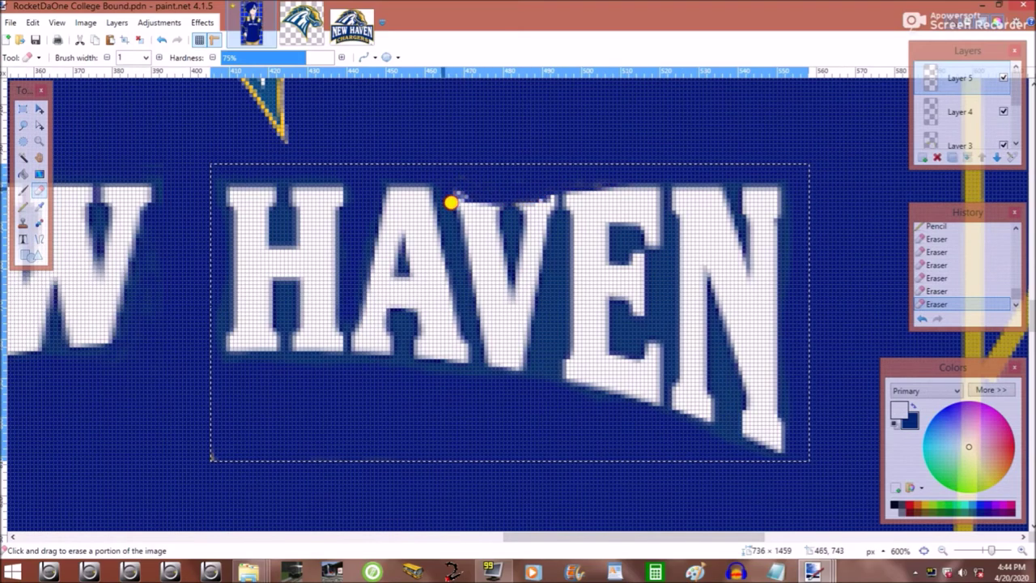
# Erase the teal fringe between the A and V and beneath the letters of HAVEN, undoing a stray stroke.
pyautogui.moveTo(449, 233); pyautogui.dragTo(466, 320)
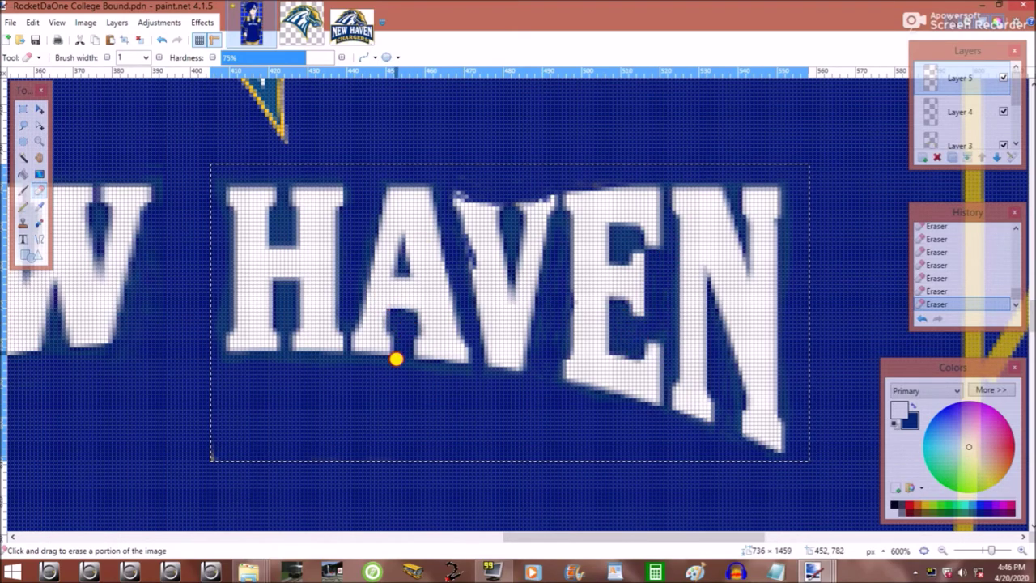
pyautogui.click(162, 39)
pyautogui.moveTo(290, 365); pyautogui.dragTo(271, 358)
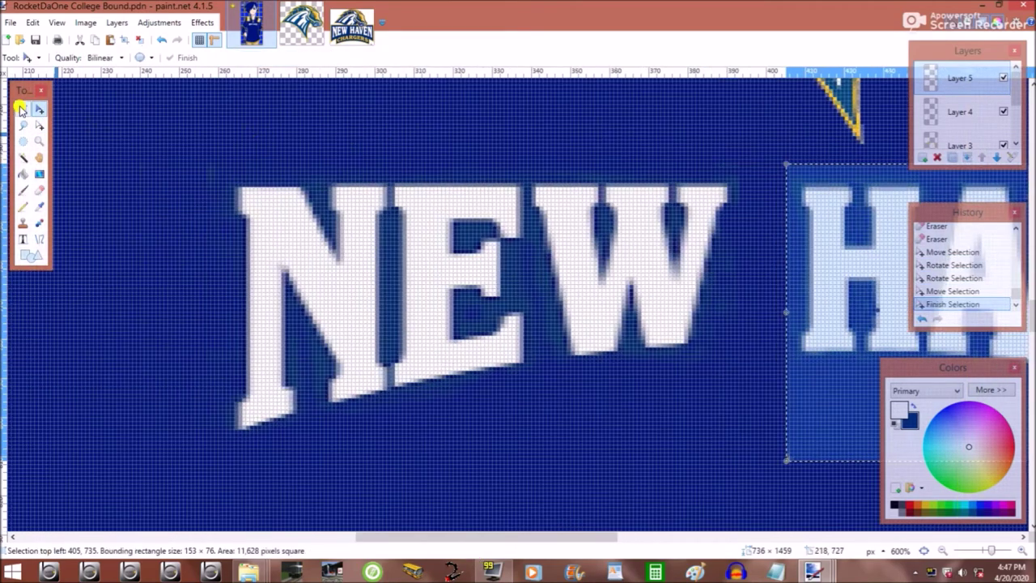
# Deselect the HAVEN area and erase teal fringe around the letters of NEW with a 2-pixel Eraser.
pyautogui.hotkey('ctrl', 'd')
pyautogui.click(39, 190)
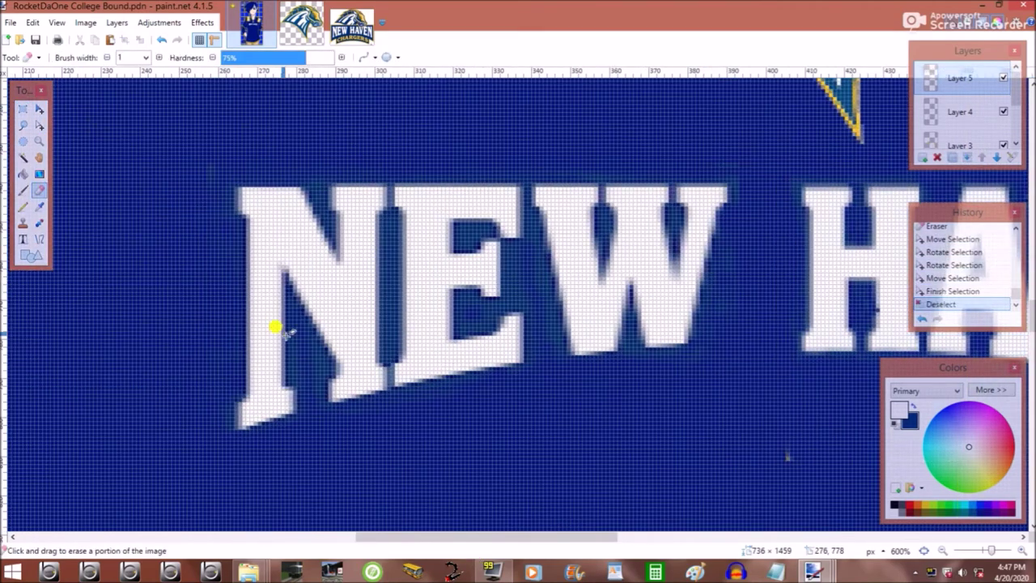
pyautogui.click(289, 312)
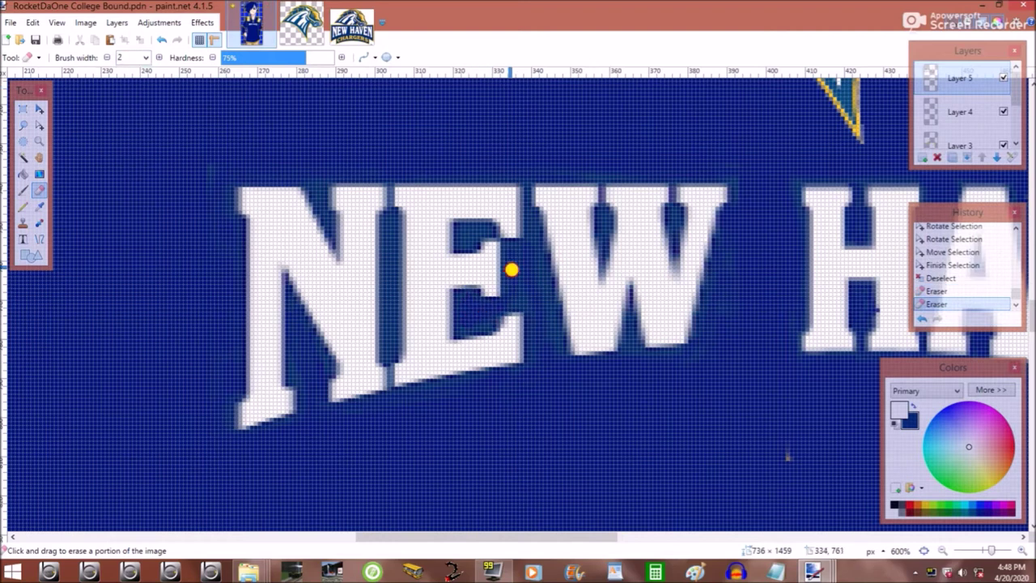
pyautogui.click(603, 380)
pyautogui.click(600, 380)
pyautogui.click(297, 375)
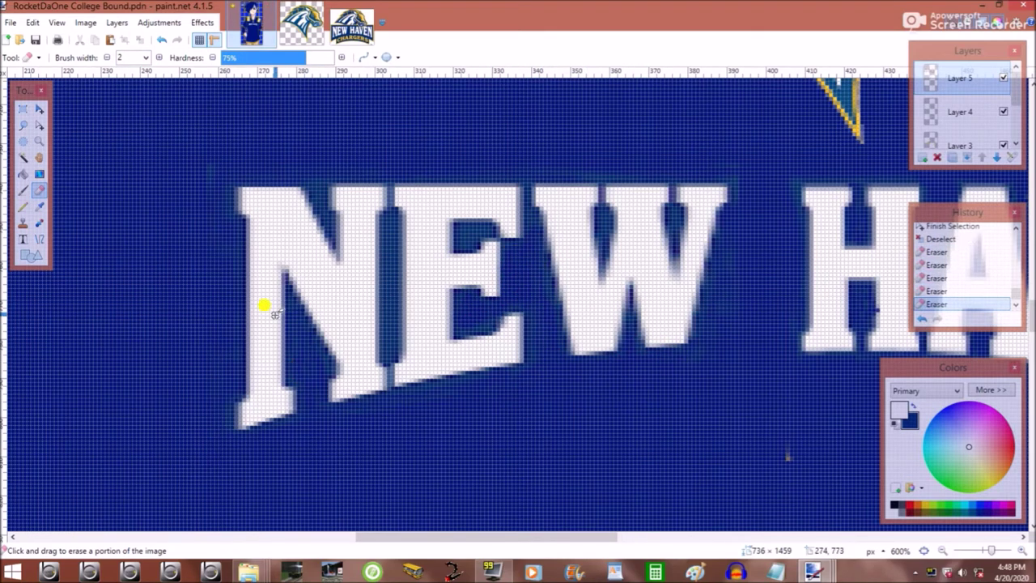
pyautogui.click(159, 160)
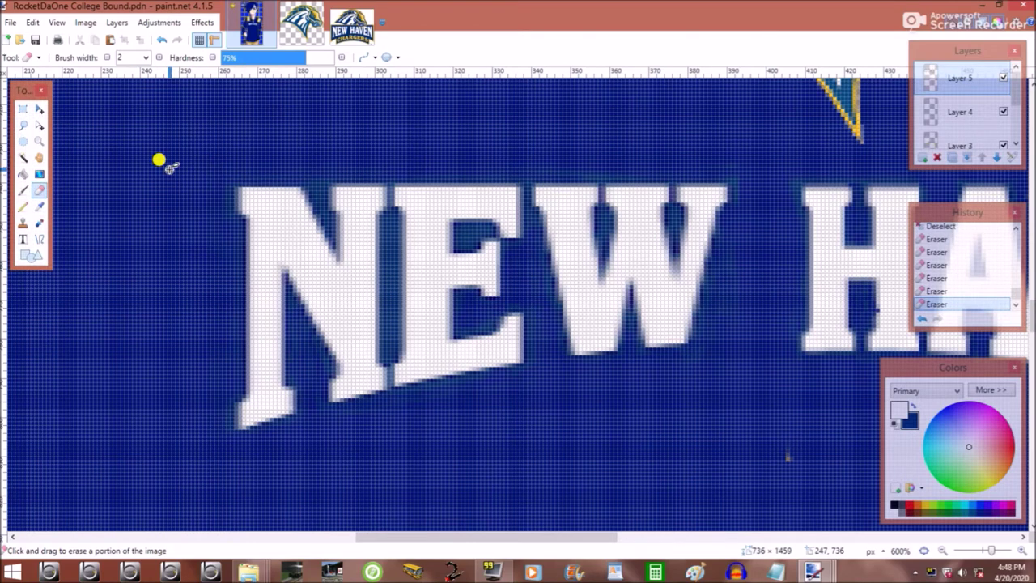
pyautogui.click(324, 206)
pyautogui.click(739, 233)
# Copy the V from the New Haven logo image and paste it on a new layer over the V of HAVEN.
pyautogui.moveTo(449, 537); pyautogui.dragTo(579, 537)
pyautogui.click(352, 28)
pyautogui.moveTo(633, 205); pyautogui.dragTo(636, 352)
pyautogui.hotkey('ctrl', 'Tab')
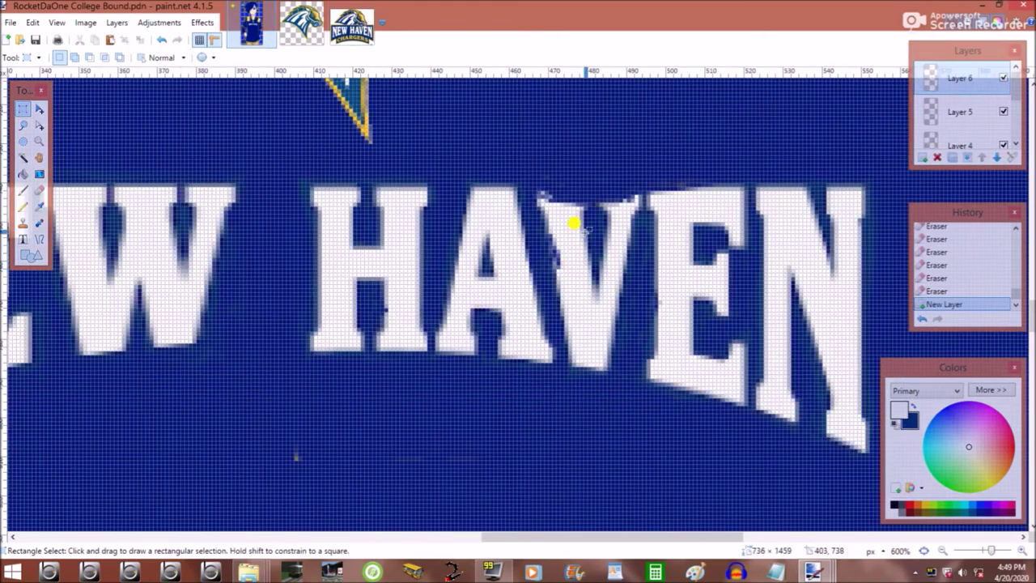
pyautogui.hotkey('ctrl', 'v')
pyautogui.moveTo(606, 222); pyautogui.dragTo(601, 241)
# Erase the surplus backing around the pasted V with the 2-pixel Eraser.
pyautogui.press('e')
pyautogui.moveTo(555, 365)
pyautogui.mouseDown()
pyautogui.moveTo(590, 381)
pyautogui.moveTo(632, 378)
pyautogui.moveTo(640, 275)
pyautogui.mouseUp()
pyautogui.scroll(5, 640, 276)
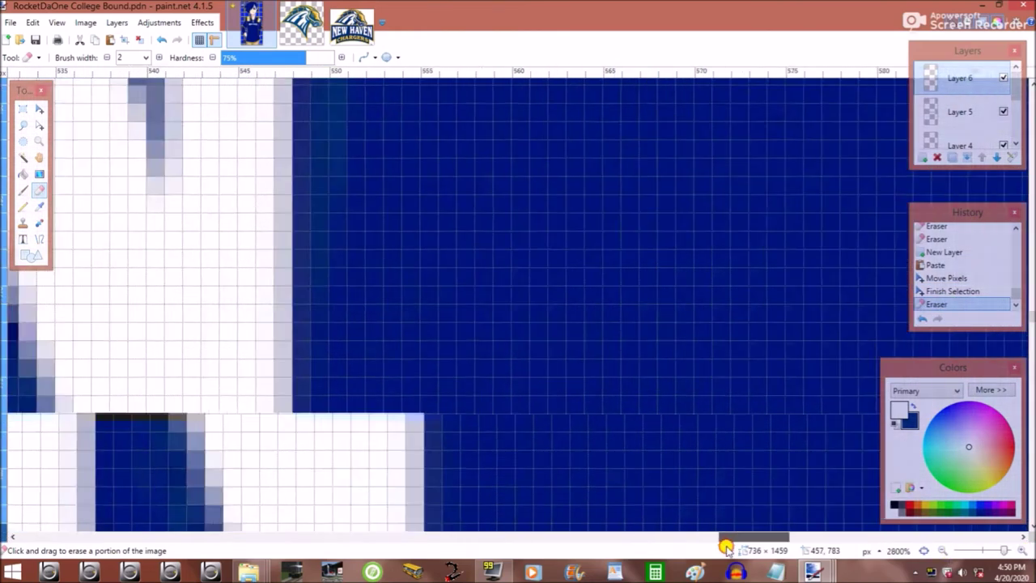
pyautogui.moveTo(727, 536); pyautogui.dragTo(632, 536)
pyautogui.moveTo(732, 368); pyautogui.dragTo(725, 510)
pyautogui.moveTo(289, 251)
pyautogui.mouseDown()
pyautogui.moveTo(377, 311)
pyautogui.moveTo(488, 342)
pyautogui.moveTo(347, 301)
pyautogui.moveTo(446, 275)
pyautogui.moveTo(708, 249)
pyautogui.moveTo(297, 259)
pyautogui.mouseUp()
pyautogui.scroll(-1, 712, 486)
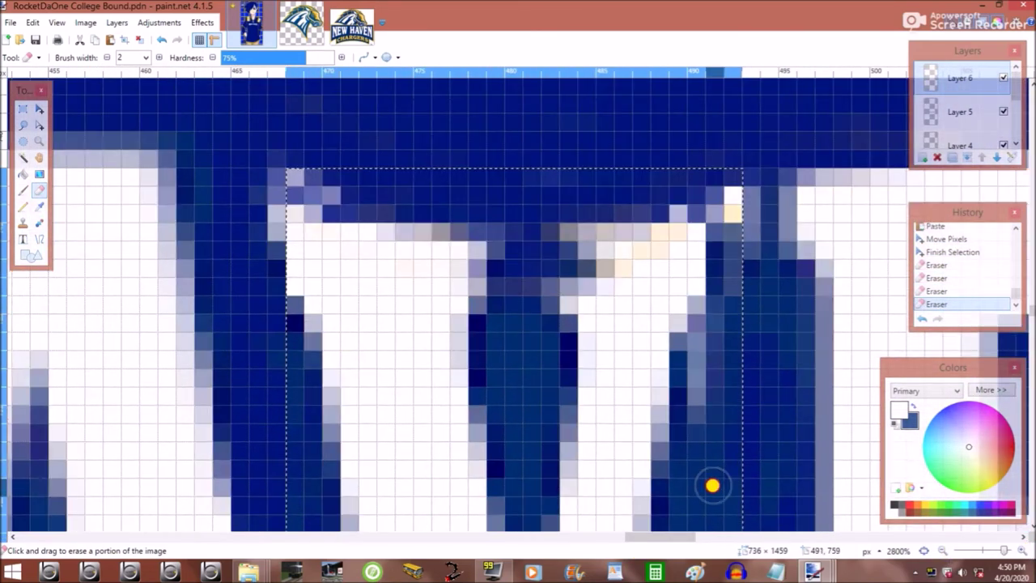
pyautogui.scroll(-2, 712, 485)
pyautogui.scroll(-3, 702, 505)
pyautogui.moveTo(652, 289)
pyautogui.mouseDown()
pyautogui.moveTo(621, 371)
pyautogui.moveTo(689, 407)
pyautogui.mouseUp()
pyautogui.scroll(6, 689, 407)
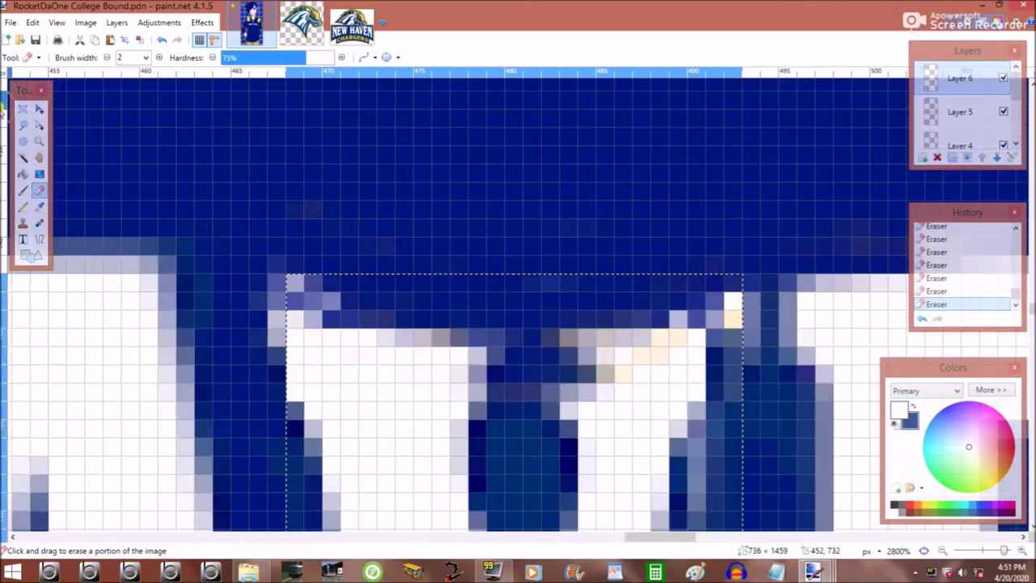
pyautogui.scroll(-10, 475, 453)
# Close the site.png horse logo image and clear the selection in the character drawing.
pyautogui.click(301, 22)
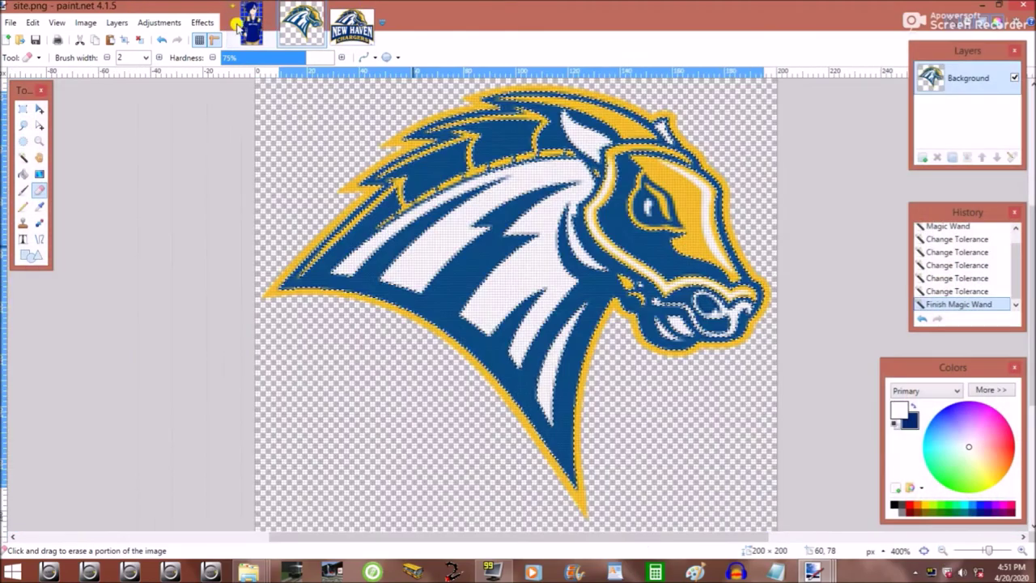
pyautogui.hotkey('ctrl', 'w')
pyautogui.press('s')
pyautogui.scroll(8, 791, 486)
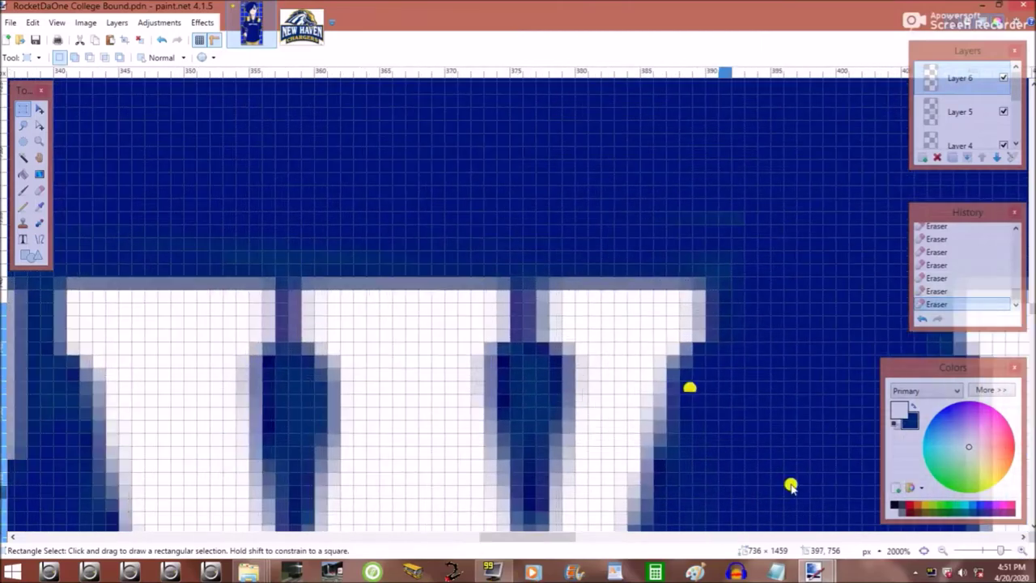
pyautogui.click(791, 485)
# Try to erase the teal inside the gaps of the W with the 2-pixel Eraser.
pyautogui.scroll(-3, 791, 485)
pyautogui.press('e')
pyautogui.moveTo(294, 243); pyautogui.dragTo(289, 220)
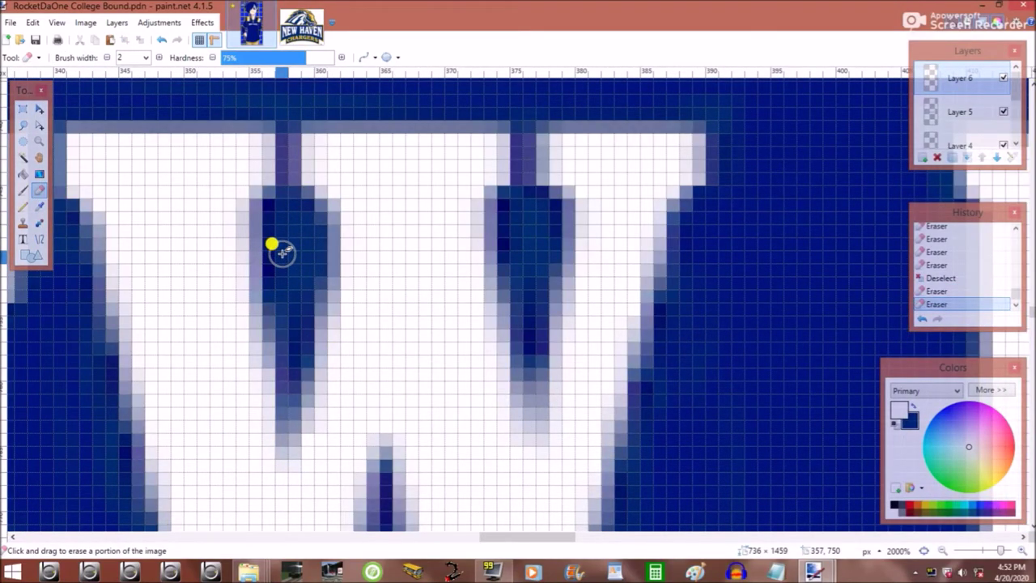
pyautogui.moveTo(282, 253)
pyautogui.mouseDown()
pyautogui.moveTo(299, 234)
pyautogui.moveTo(300, 274)
pyautogui.moveTo(287, 248)
pyautogui.mouseUp()
# Sample navy from the canvas as the primary color with the Color Picker.
pyautogui.press('b')
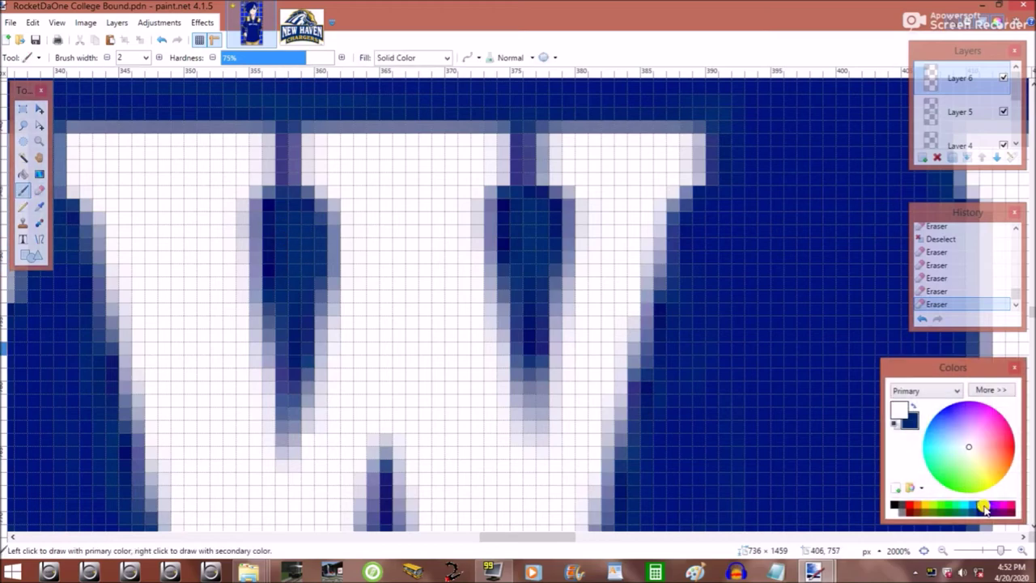
pyautogui.press('k')
pyautogui.scroll(-9, 810, 243)
pyautogui.click(722, 81)
pyautogui.scroll(3, 729, 243)
pyautogui.scroll(-3, 964, 113)
pyautogui.scroll(2, 1019, 104)
# Hide Layer 4, Layer 3 and the Background so that Layer 5's lettering is isolated.
pyautogui.click(1004, 125)
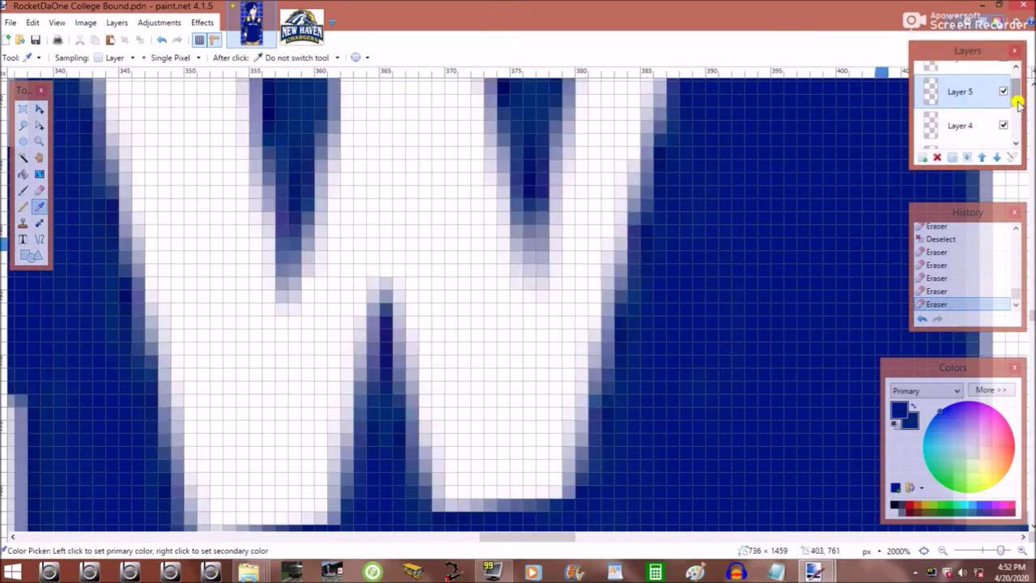
pyautogui.scroll(-2, 1002, 121)
pyautogui.click(1004, 97)
pyautogui.click(1004, 97)
pyautogui.click(1004, 131)
pyautogui.scroll(2, 711, 144)
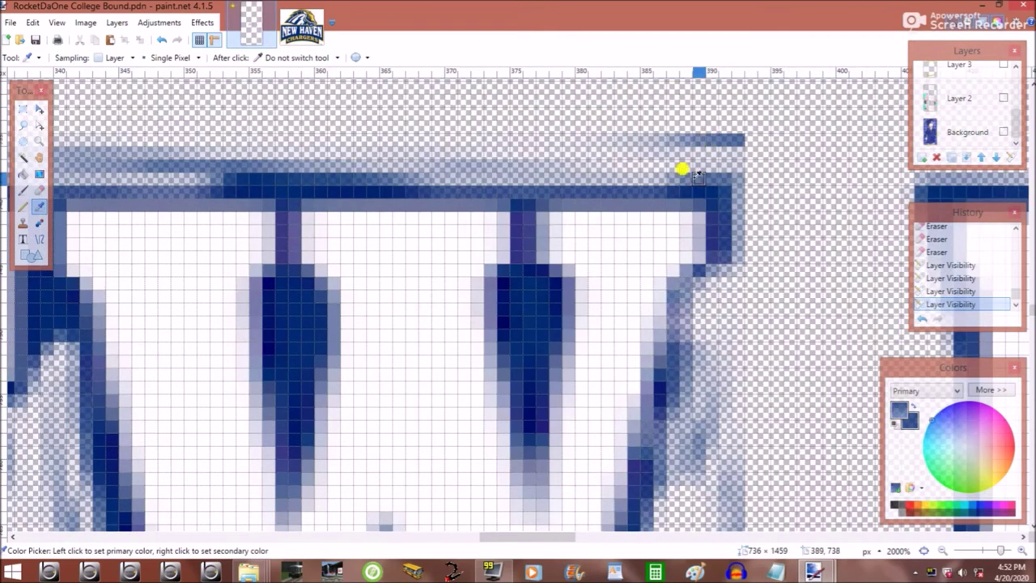
# Paint the gaps and upper edge of the W navy on Layer 5, using a 1-pixel Paintbrush.
pyautogui.click(1004, 131)
pyautogui.press('b')
pyautogui.click(1004, 131)
pyautogui.scroll(2, 964, 114)
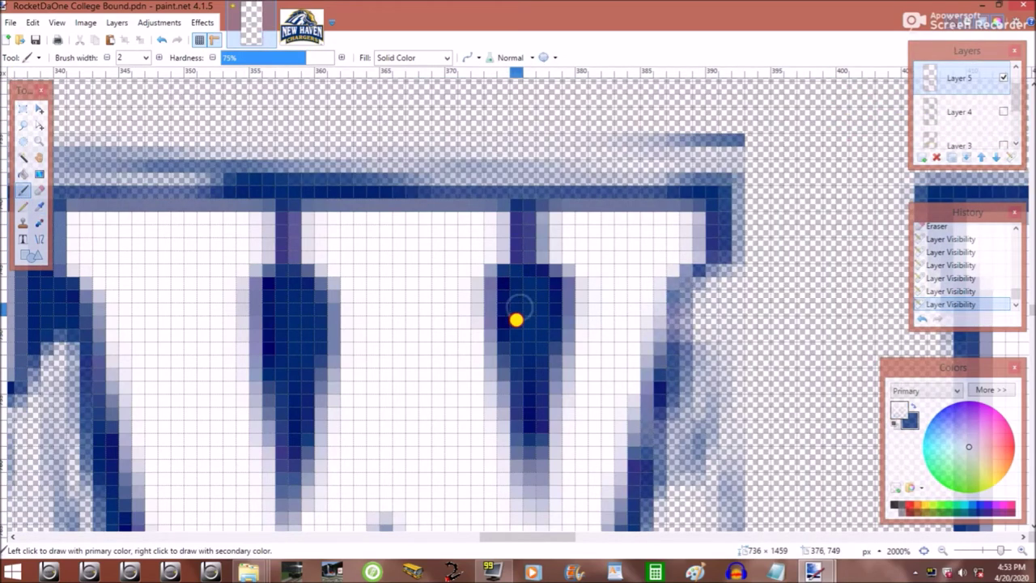
pyautogui.click(523, 312)
pyautogui.click(146, 57)
pyautogui.click(129, 72)
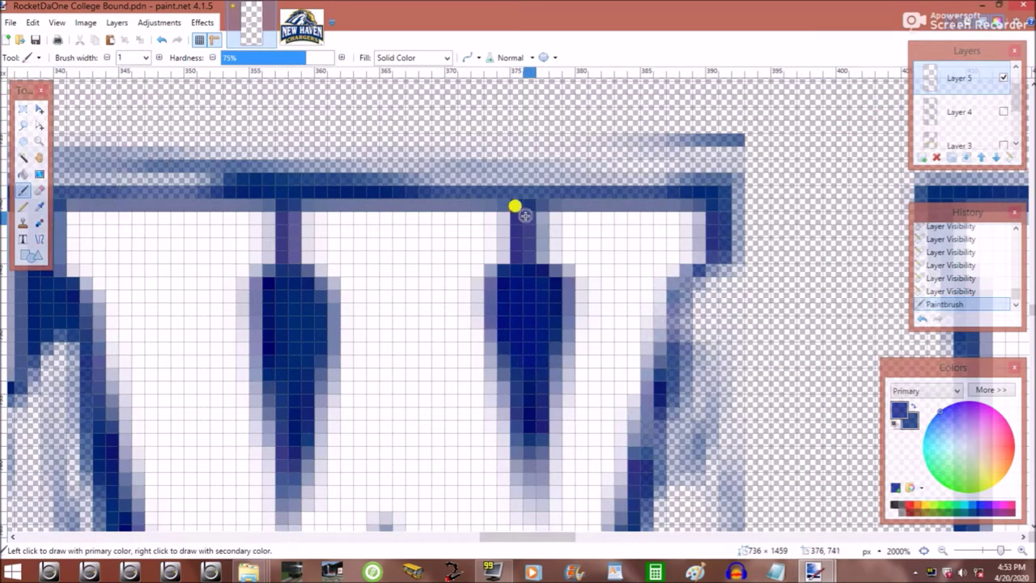
pyautogui.moveTo(515, 213); pyautogui.dragTo(539, 432)
pyautogui.moveTo(732, 243)
pyautogui.mouseDown()
pyautogui.moveTo(685, 178)
pyautogui.moveTo(180, 187)
pyautogui.mouseUp()
# Paint the gap between the N and E of NEW navy with a 2-pixel Paintbrush, undoing one stroke.
pyautogui.hscroll(-5, 563, 305)
pyautogui.moveTo(563, 304); pyautogui.dragTo(558, 349)
pyautogui.press(']')
pyautogui.scroll(-3, 529, 475)
pyautogui.scroll(3, 539, 400)
pyautogui.moveTo(539, 400); pyautogui.dragTo(535, 467)
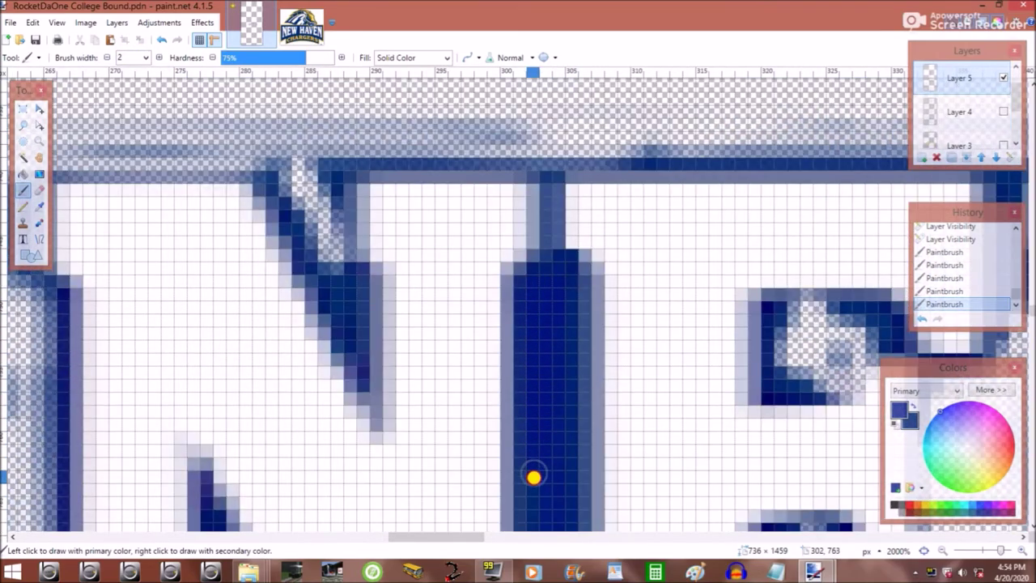
pyautogui.scroll(-3, 534, 467)
pyautogui.moveTo(527, 349); pyautogui.dragTo(527, 146)
pyautogui.scroll(3, 470, 514)
pyautogui.hotkey('ctrl', 'z')
pyautogui.scroll(-3, 558, 454)
pyautogui.moveTo(558, 454)
pyautogui.mouseDown()
pyautogui.moveTo(537, 169)
pyautogui.moveTo(525, 469)
pyautogui.mouseUp()
# Paint inside the N of NEW and fill its remaining gaps and surroundings with navy using the Paint Bucket.
pyautogui.scroll(-3, 529, 429)
pyautogui.moveTo(228, 243); pyautogui.dragTo(232, 350)
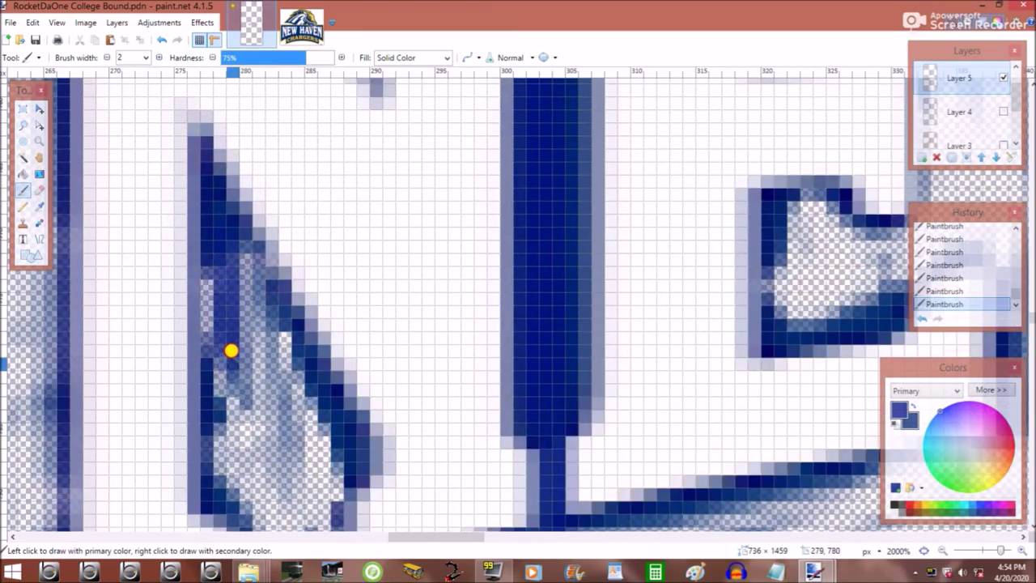
pyautogui.press('f')
pyautogui.click(208, 409)
pyautogui.scroll(-3, 394, 259)
pyautogui.click(590, 359)
# Try to fill the areas around and inside the HAVEN letters with navy, and undo the fills.
pyautogui.scroll(2, 590, 358)
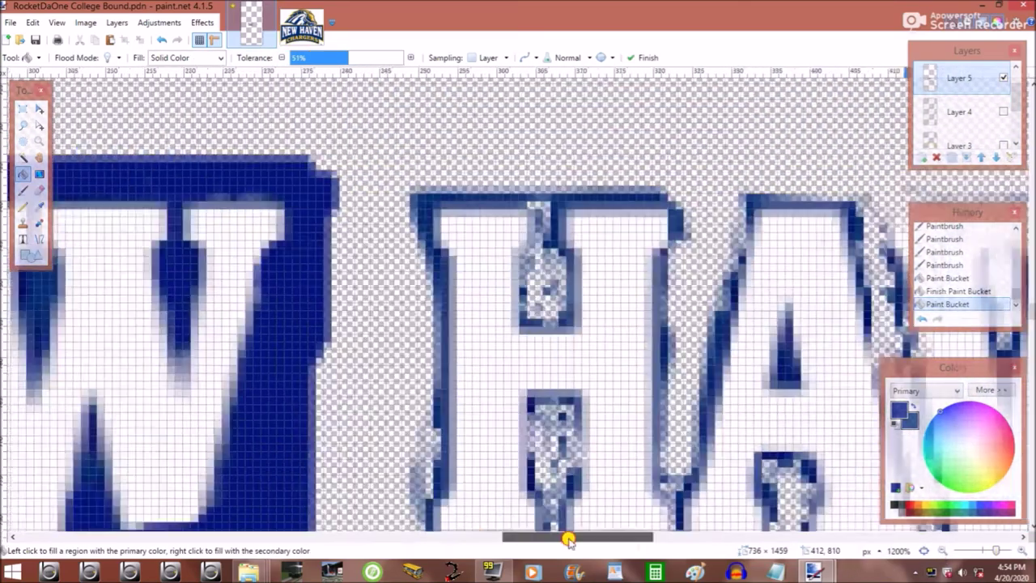
pyautogui.click(381, 364)
pyautogui.click(532, 261)
pyautogui.scroll(-4, 532, 262)
pyautogui.click(164, 41)
pyautogui.click(164, 41)
pyautogui.click(164, 41)
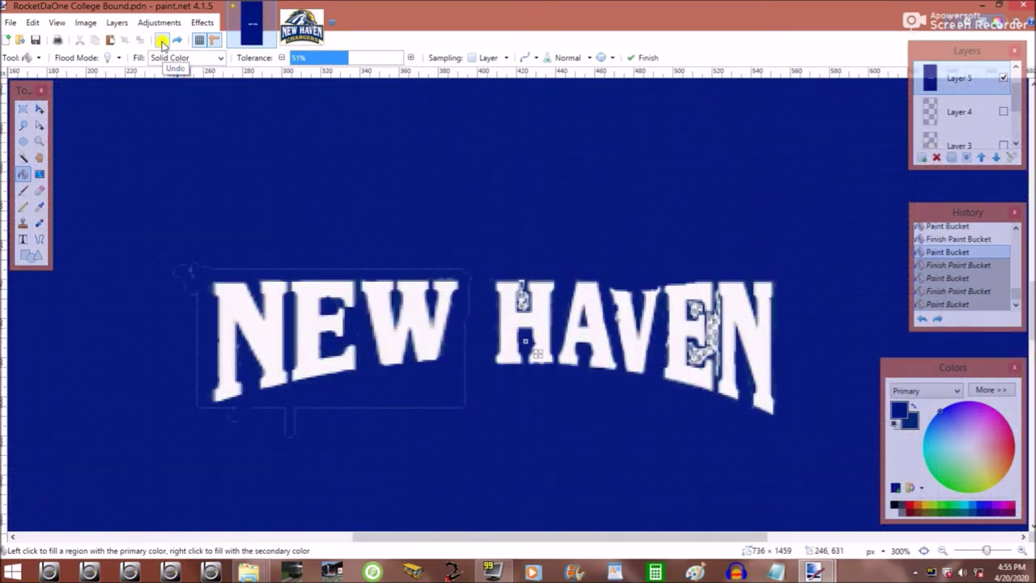
pyautogui.click(164, 41)
# Draw a navy rectangle around HAVEN to bound its fill area.
pyautogui.scroll(5, 702, 416)
pyautogui.click(33, 58)
pyautogui.click(57, 353)
pyautogui.moveTo(397, 145)
pyautogui.mouseDown()
pyautogui.moveTo(688, 306)
pyautogui.moveTo(544, 335)
pyautogui.mouseUp()
# Fill the rectangle's interior around HAVEN and the gaps of the H with navy using the Paint Bucket.
pyautogui.press('f')
pyautogui.click(477, 259)
pyautogui.click(609, 216)
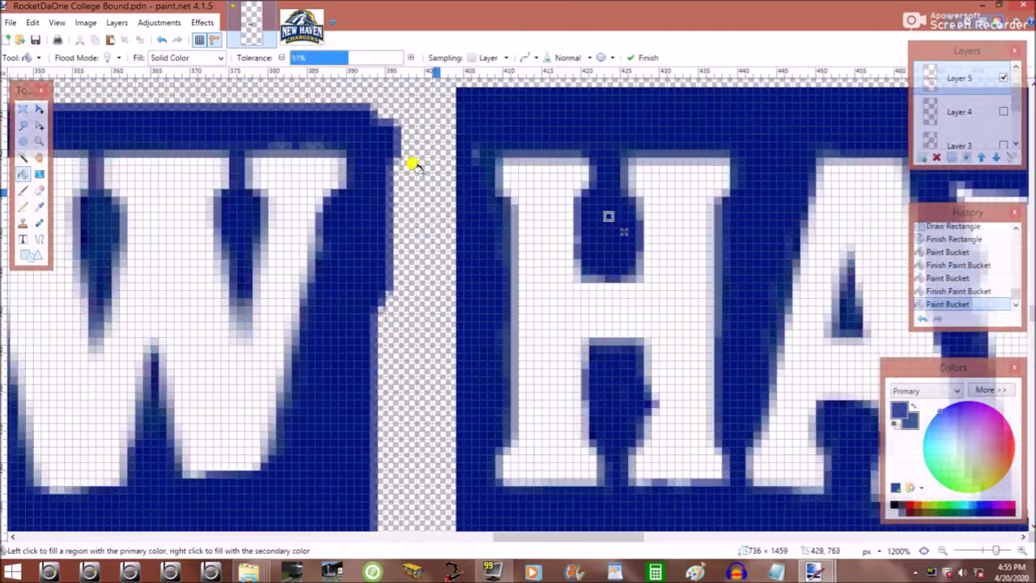
pyautogui.hscroll(5, 574, 486)
pyautogui.click(607, 247)
pyautogui.hscroll(-2, 452, 234)
pyautogui.click(271, 243)
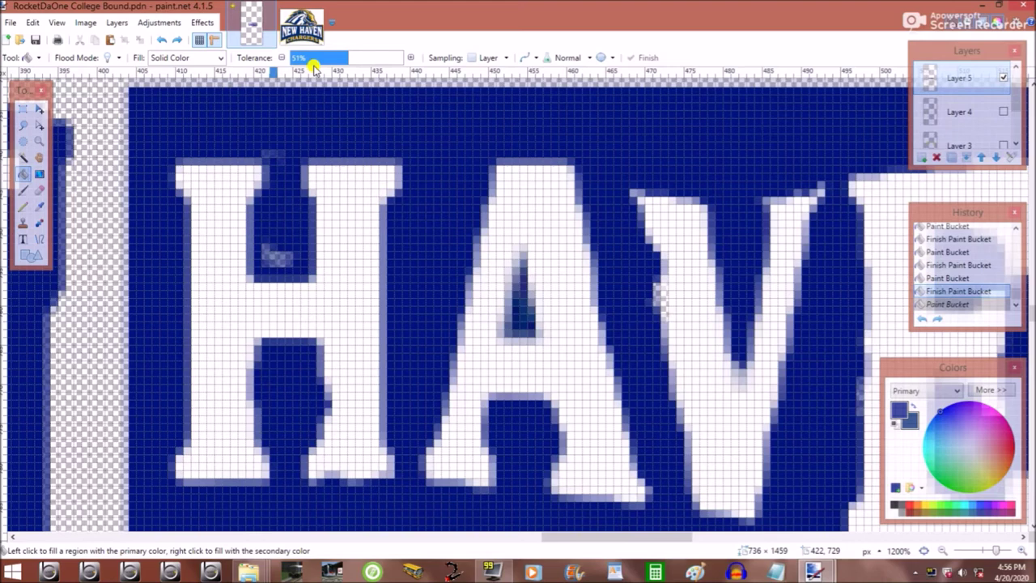
# Paint over leftover patches in the H, the A and between the E and N of HAVEN in navy with the 2-pixel Paintbrush.
pyautogui.click(22, 189)
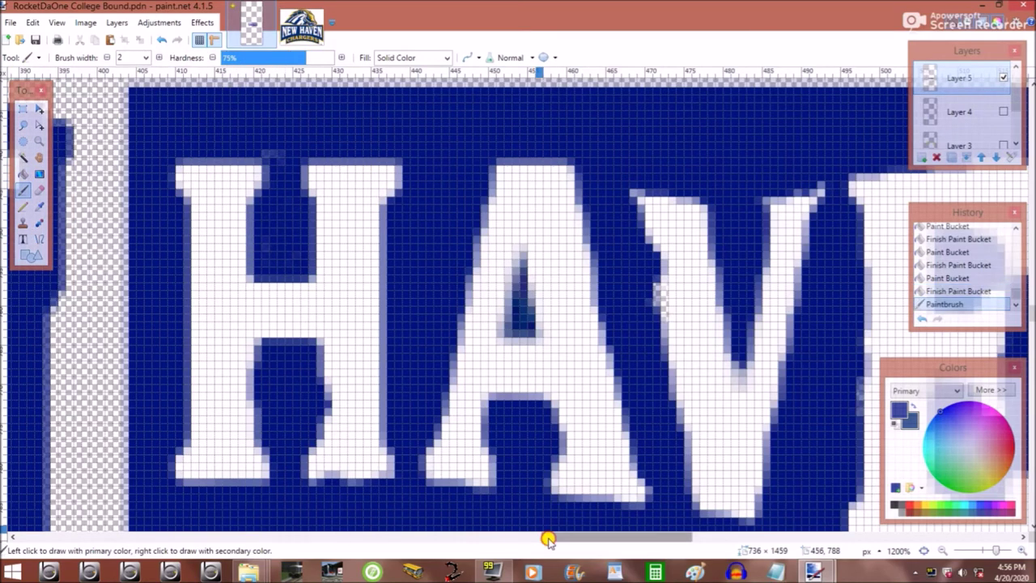
pyautogui.moveTo(546, 537); pyautogui.dragTo(566, 537)
pyautogui.moveTo(511, 320); pyautogui.dragTo(518, 273)
pyautogui.hscroll(1, 661, 387)
pyautogui.hscroll(3, 486, 238)
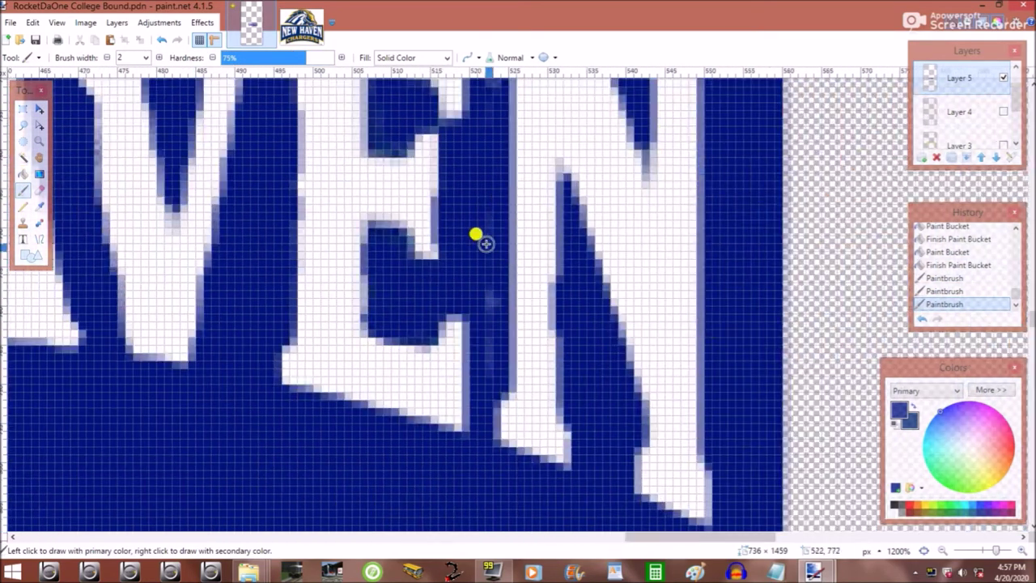
pyautogui.scroll(3, 481, 278)
pyautogui.moveTo(711, 536); pyautogui.dragTo(413, 572)
pyautogui.scroll(-2, 454, 485)
pyautogui.scroll(4, 462, 518)
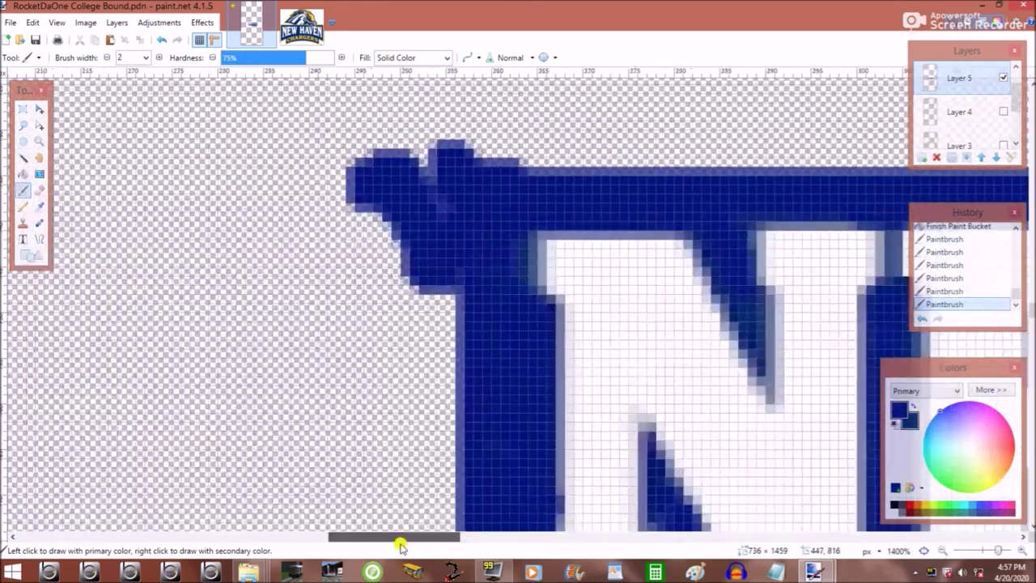
# Paint over the leftover patches around the NEW letters in navy with the 2-pixel Paintbrush.
pyautogui.moveTo(394, 181); pyautogui.dragTo(409, 349)
pyautogui.scroll(-3, 501, 506)
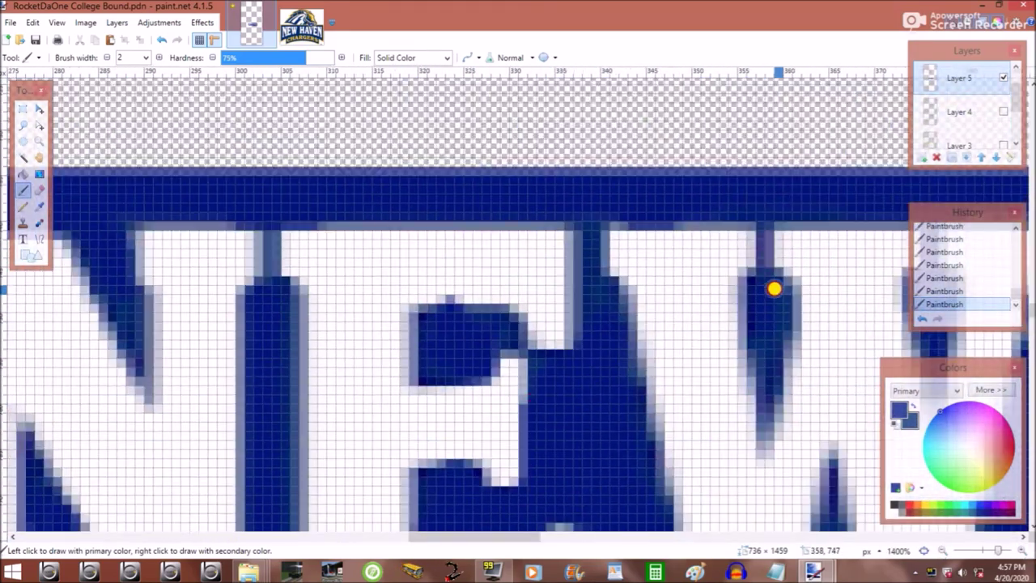
pyautogui.scroll(3, 540, 210)
pyautogui.scroll(-4, 540, 211)
pyautogui.scroll(1, 968, 97)
# Hide Layer 6 and copy the V of HAVEN from the New Haven Chargers logo image with a rectangular selection.
pyautogui.click(1004, 77)
pyautogui.scroll(3, 510, 312)
pyautogui.moveTo(603, 537); pyautogui.dragTo(693, 537)
pyautogui.click(22, 173)
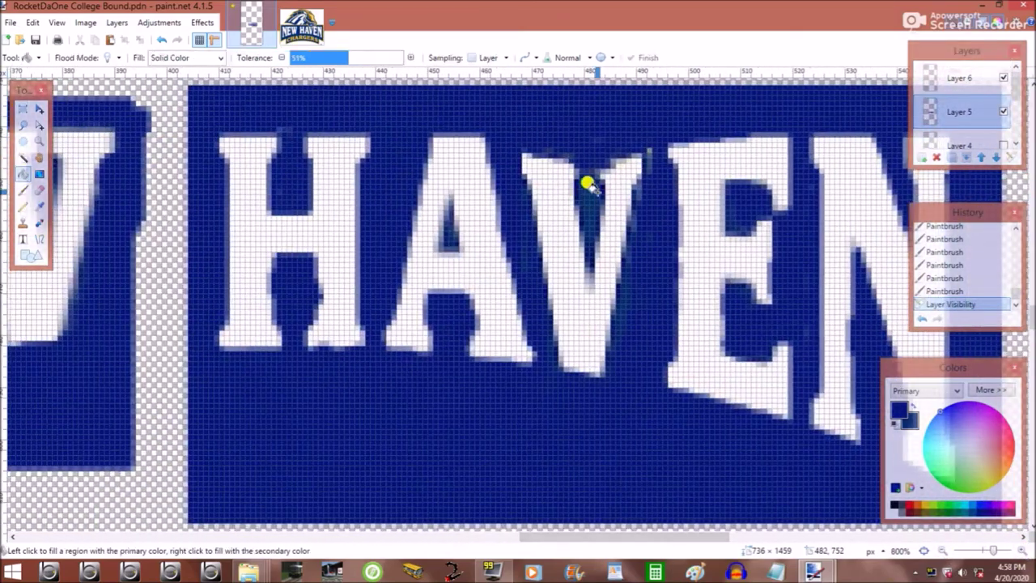
pyautogui.click(1004, 78)
pyautogui.click(301, 26)
pyautogui.scroll(3, 127, 139)
pyautogui.press('s')
pyautogui.moveTo(562, 136); pyautogui.dragTo(692, 439)
pyautogui.hotkey('ctrl', 'c')
pyautogui.hotkey('ctrl', 'Tab')
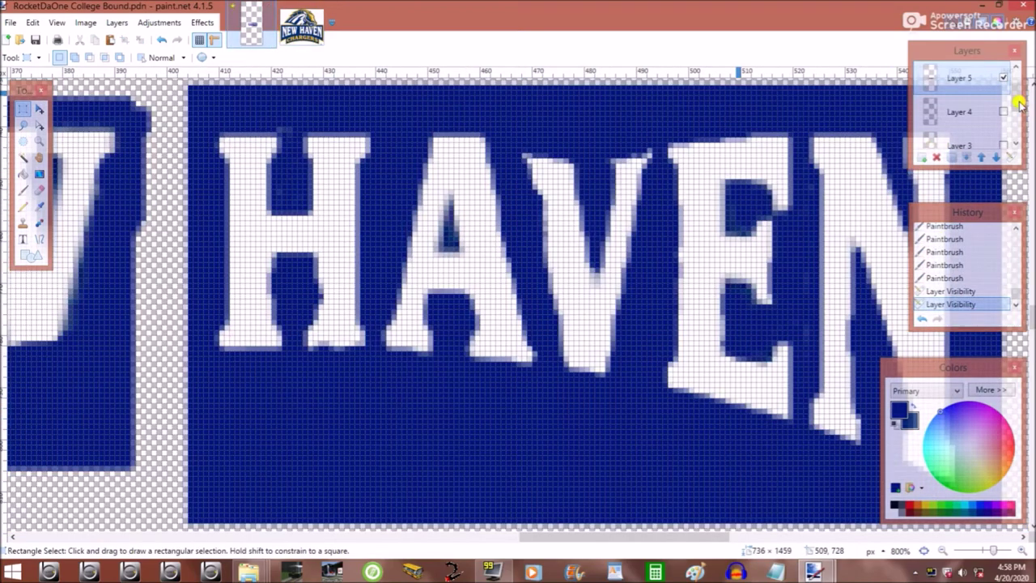
# Paste the copied V onto Layer 5 and position it over the V of HAVEN.
pyautogui.hotkey('ctrl', 'v')
pyautogui.moveTo(69, 213); pyautogui.dragTo(601, 270)
pyautogui.click(1004, 111)
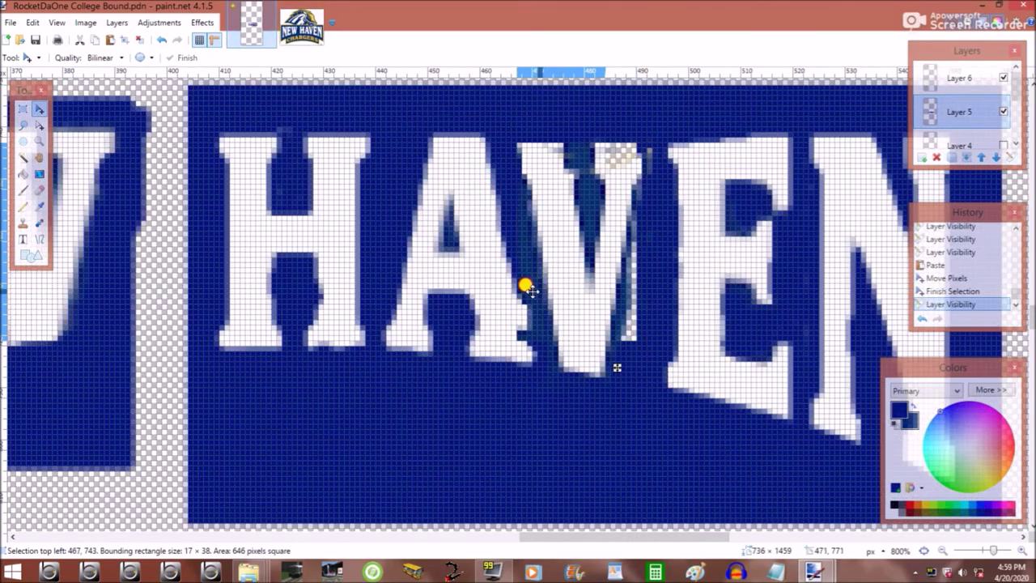
pyautogui.click(1006, 109)
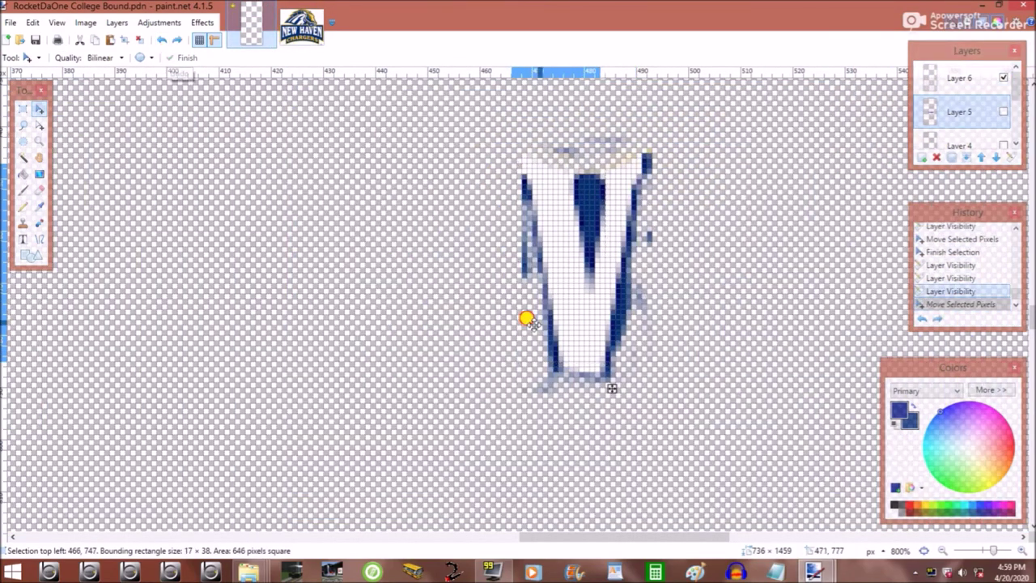
# Undo the moves of the pasted V and show Layer 5 again.
pyautogui.hotkey('ctrl', 'z')
pyautogui.moveTo(527, 316); pyautogui.dragTo(225, 318)
pyautogui.click(163, 40)
pyautogui.click(940, 235)
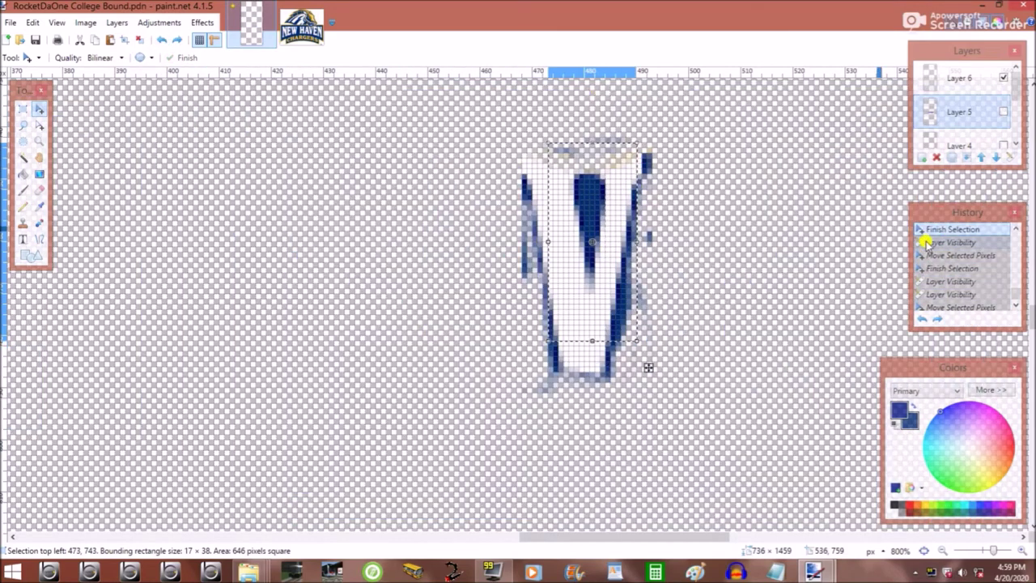
pyautogui.click(939, 234)
pyautogui.click(1004, 111)
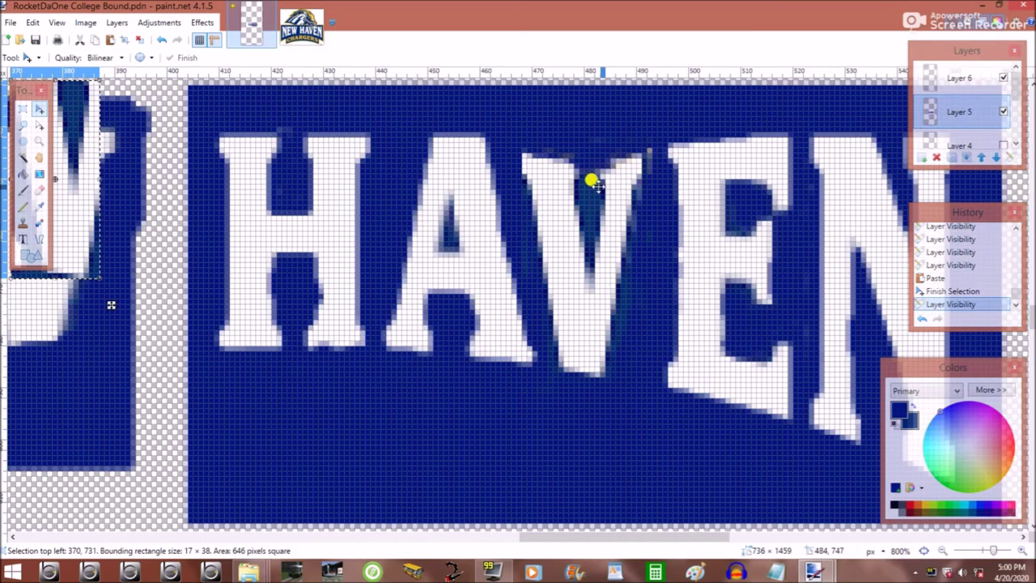
# Try to place the pasted V over HAVEN again, and undo back to before the paste.
pyautogui.moveTo(99, 318); pyautogui.dragTo(619, 399)
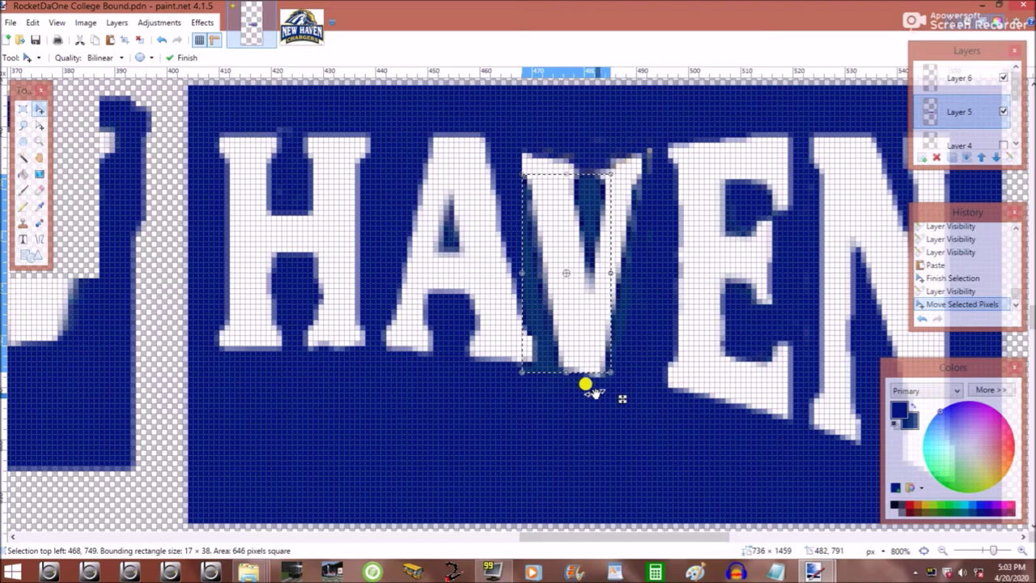
pyautogui.moveTo(539, 537); pyautogui.dragTo(458, 537)
pyautogui.click(162, 40)
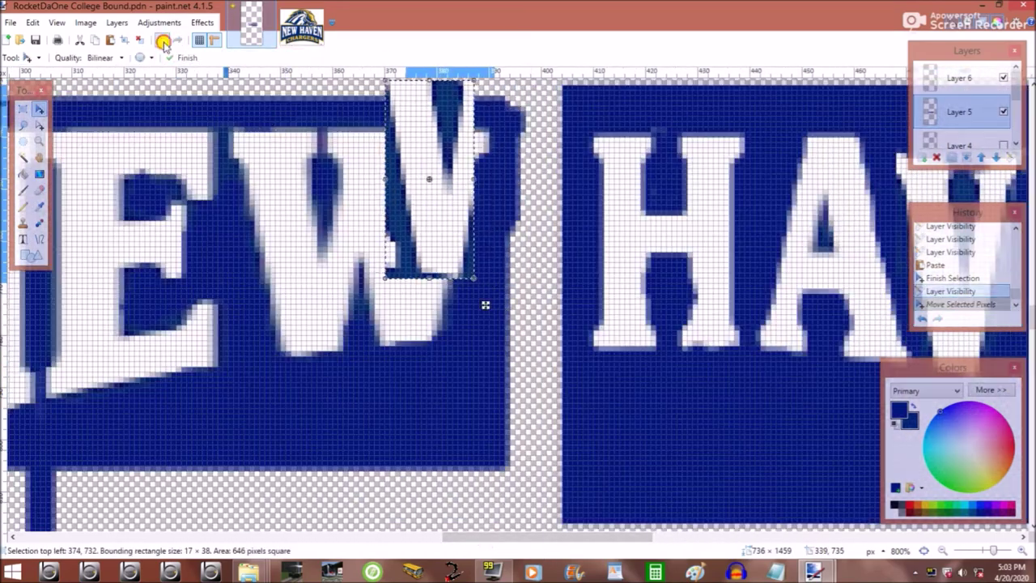
pyautogui.click(162, 39)
pyautogui.click(162, 40)
pyautogui.click(162, 40)
# Restore the pasted V and align it over the V of HAVEN, with its top left at 468, 749.
pyautogui.scroll(1, 918, 300)
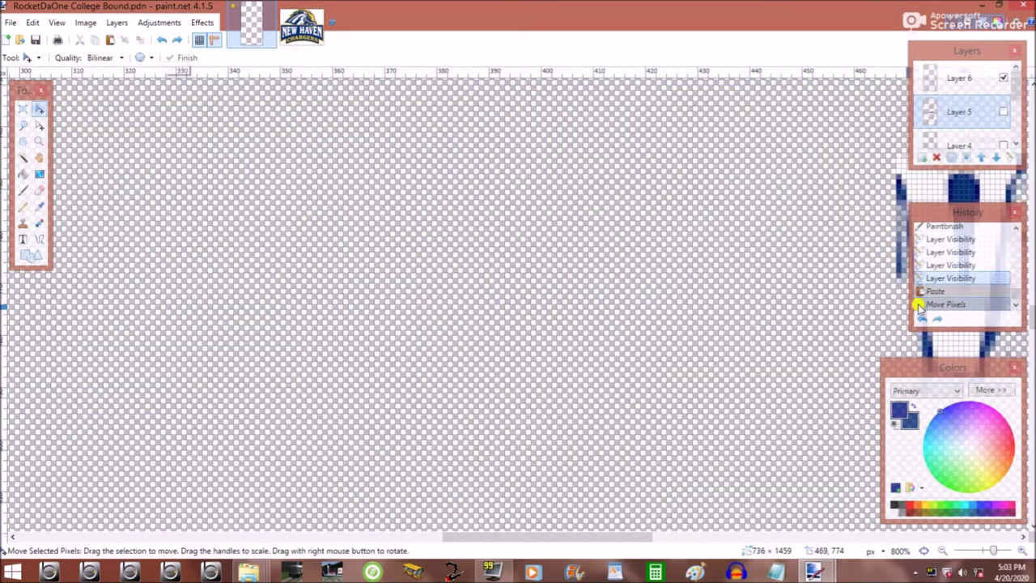
pyautogui.click(919, 300)
pyautogui.moveTo(833, 378); pyautogui.dragTo(1015, 404)
pyautogui.moveTo(636, 536); pyautogui.dragTo(671, 537)
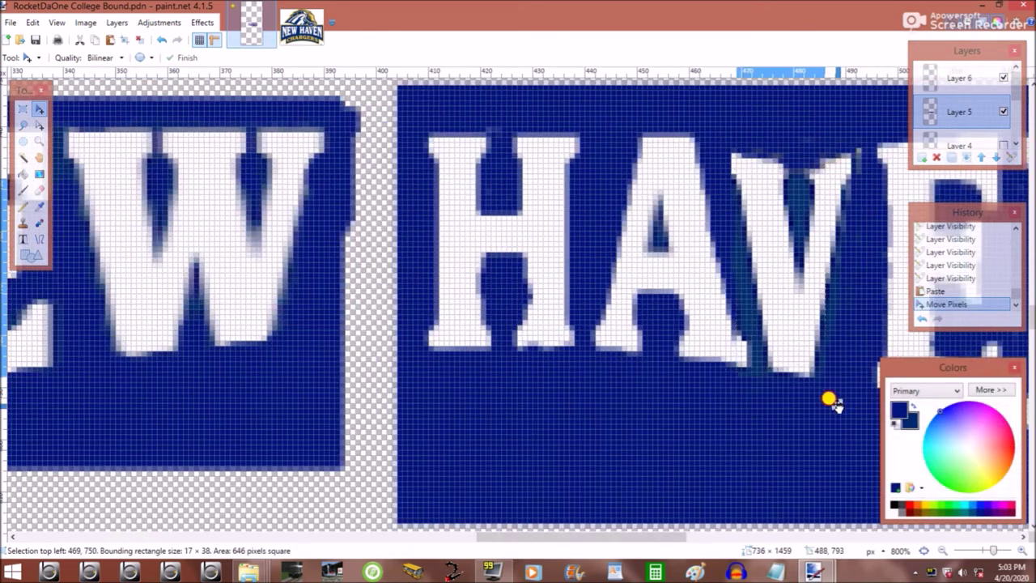
pyautogui.moveTo(824, 399); pyautogui.dragTo(829, 394)
pyautogui.click(828, 393)
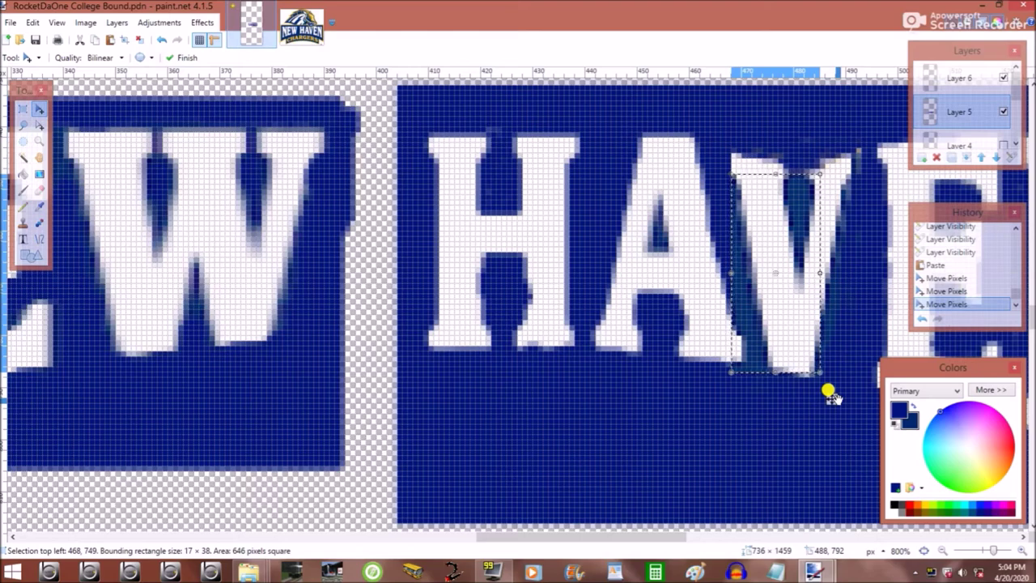
# Fill the mismatched blue areas beside and inside the V of HAVEN with the sampled navy using the Paint Bucket.
pyautogui.press('k')
pyautogui.press('f')
pyautogui.click(733, 247)
pyautogui.click(790, 195)
pyautogui.click(794, 202)
pyautogui.click(798, 219)
# Deselect the V, touch up its surroundings in navy with the Paintbrush, and show the hidden drawing layers.
pyautogui.scroll(3, 763, 162)
pyautogui.press('b')
pyautogui.moveTo(596, 245)
pyautogui.mouseDown()
pyautogui.moveTo(570, 283)
pyautogui.moveTo(557, 254)
pyautogui.moveTo(563, 283)
pyautogui.mouseUp()
pyautogui.scroll(-3, 567, 316)
pyautogui.hotkey('ctrl', 'd')
pyautogui.press('s')
pyautogui.scroll(3, 567, 248)
pyautogui.press('b')
pyautogui.scroll(-2, 1007, 97)
pyautogui.click(1004, 119)
pyautogui.scroll(-1, 1007, 114)
pyautogui.scroll(-15, 441, 468)
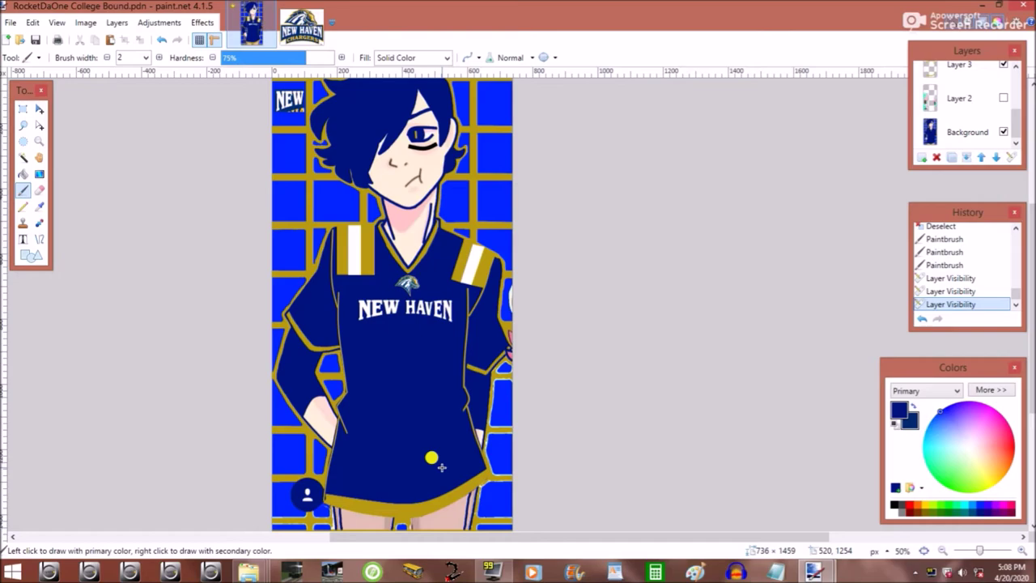
# Draw two rectangles on Layer 5, the last about 99 by 89 pixels, and switch the primary color to white.
pyautogui.click(1004, 551)
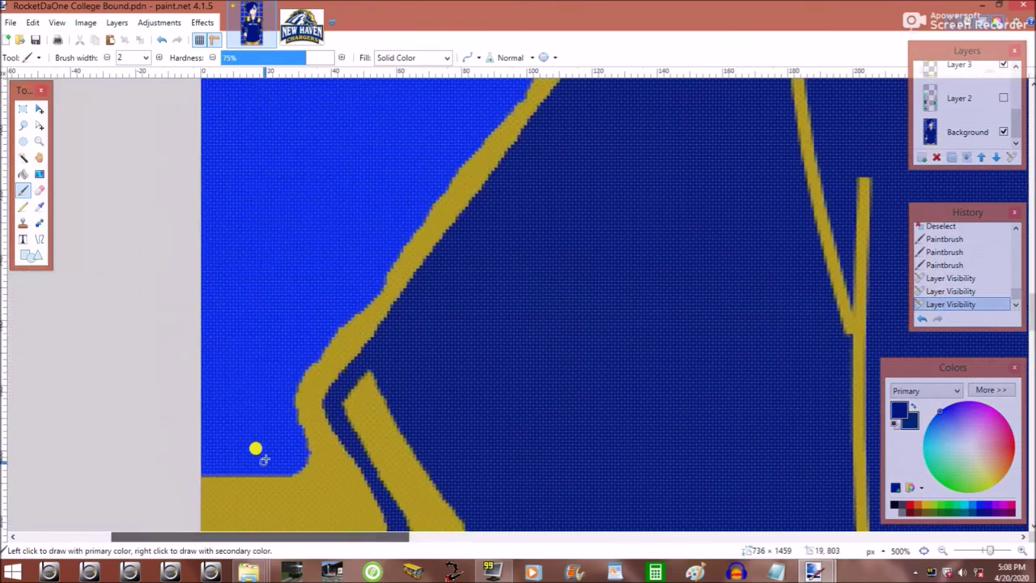
pyautogui.press('f')
pyautogui.press('o')
pyautogui.moveTo(214, 166); pyautogui.dragTo(535, 455)
pyautogui.press('k')
pyautogui.press('o')
pyautogui.moveTo(208, 157)
pyautogui.mouseDown()
pyautogui.moveTo(523, 444)
pyautogui.moveTo(513, 442)
pyautogui.mouseUp()
pyautogui.click(943, 552)
pyautogui.click(943, 552)
pyautogui.scroll(4, 734, 393)
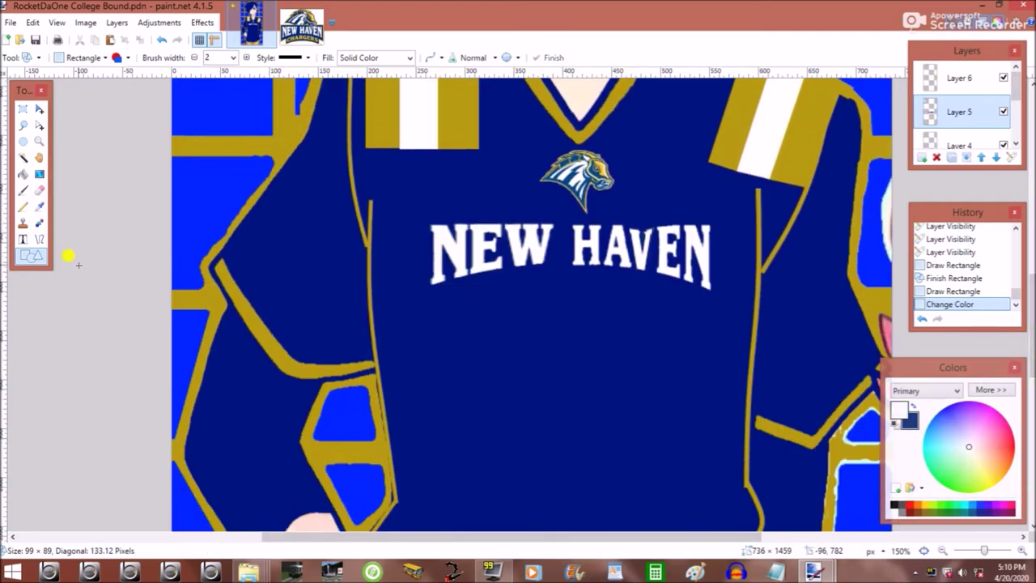
# Draw a white arch and a diagonal below NEW as the outer edge of a large 2, with a 7-pixel Line/Curve.
pyautogui.press('o')
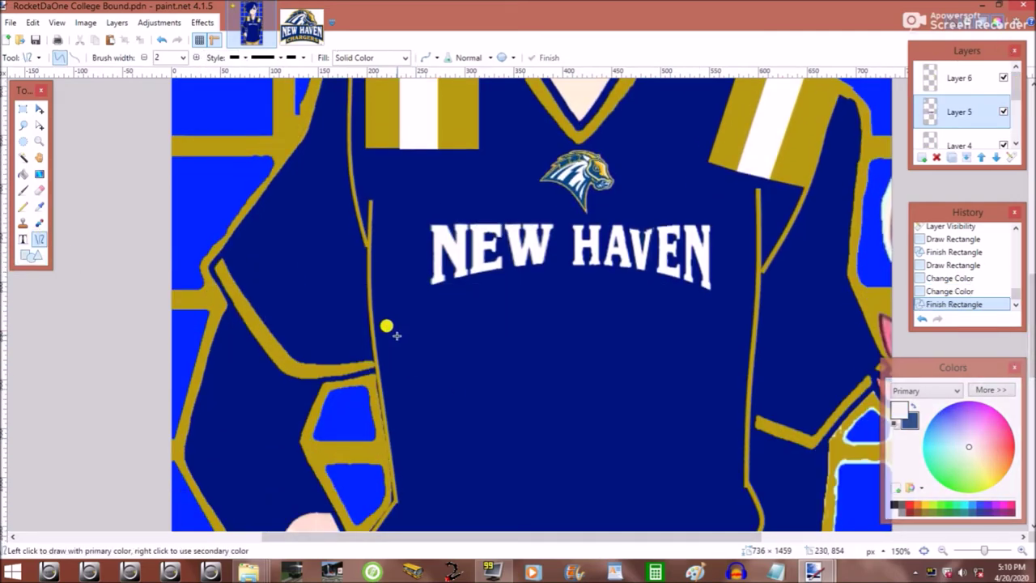
pyautogui.moveTo(535, 348); pyautogui.dragTo(541, 357)
pyautogui.scroll(3, 534, 348)
pyautogui.press(']')
pyautogui.press(']')
pyautogui.press(']')
pyautogui.press(']')
pyautogui.press(']')
pyautogui.moveTo(342, 461); pyautogui.dragTo(343, 400)
pyautogui.moveTo(462, 439); pyautogui.dragTo(470, 324)
pyautogui.scroll(-4, 527, 364)
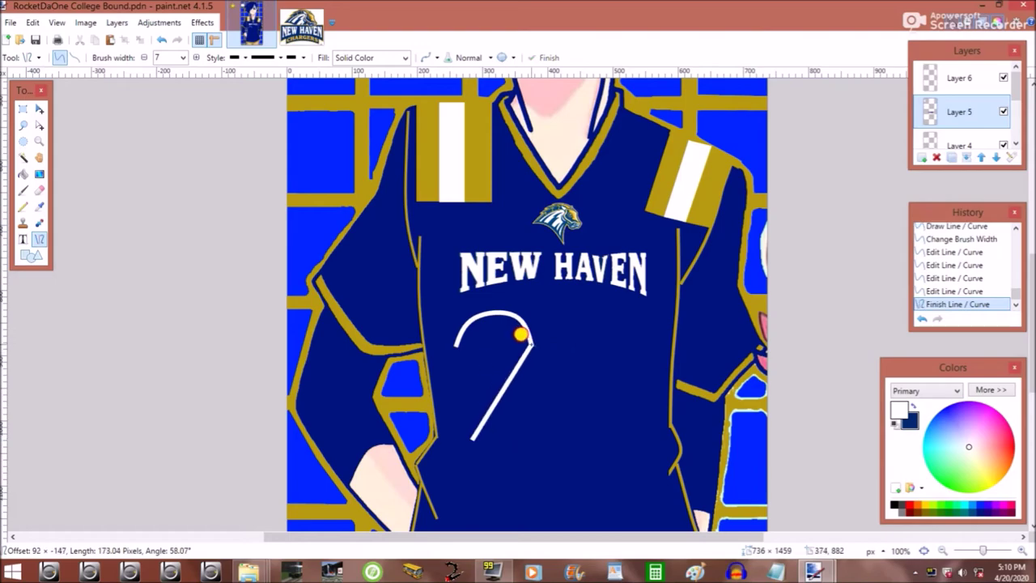
# Bend the diagonal of the 2 and add a short line about 30 pixels long at the arch's open end.
pyautogui.scroll(7, 527, 346)
pyautogui.moveTo(555, 324); pyautogui.dragTo(519, 411)
pyautogui.scroll(-6, 518, 411)
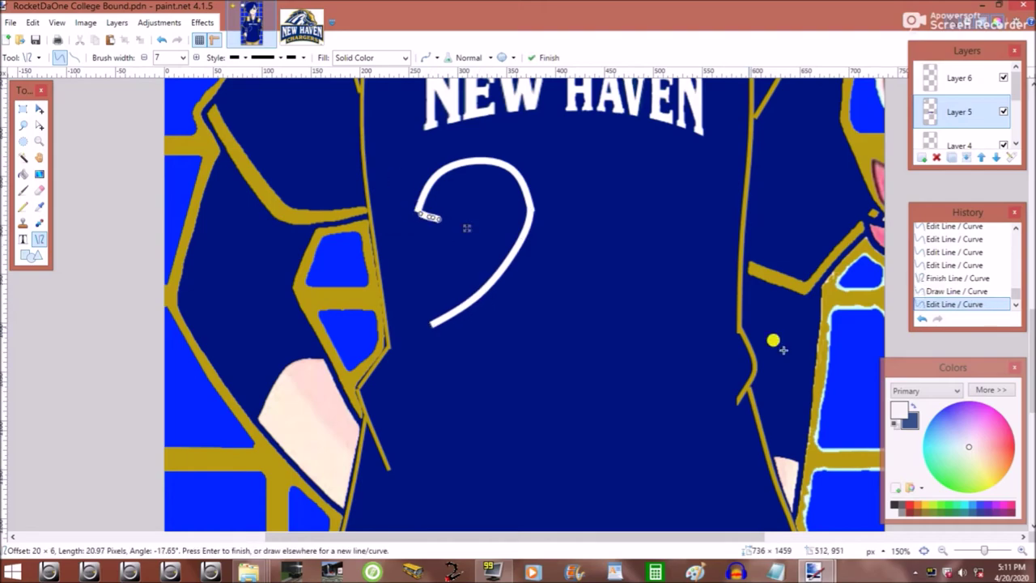
pyautogui.scroll(5, 421, 216)
pyautogui.moveTo(416, 381); pyautogui.dragTo(403, 267)
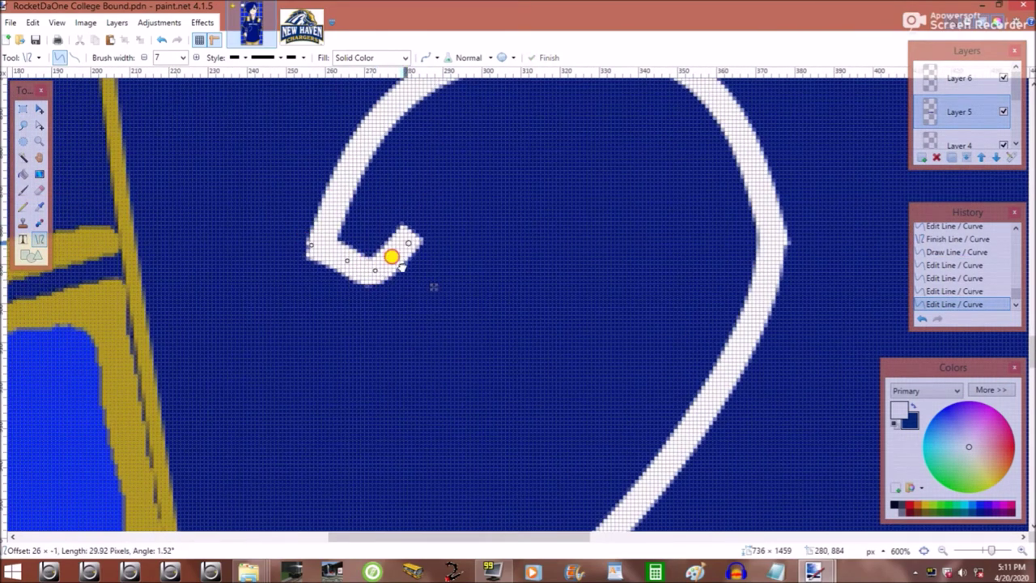
# Draw a curved inner edge for the 2 following its outer arch, and refine its shape.
pyautogui.moveTo(525, 168); pyautogui.dragTo(511, 375)
pyautogui.hotkey('ctrl', '-')
pyautogui.hotkey('ctrl', '-')
pyautogui.hotkey('ctrl', '-')
pyautogui.hotkey('ctrl', '-')
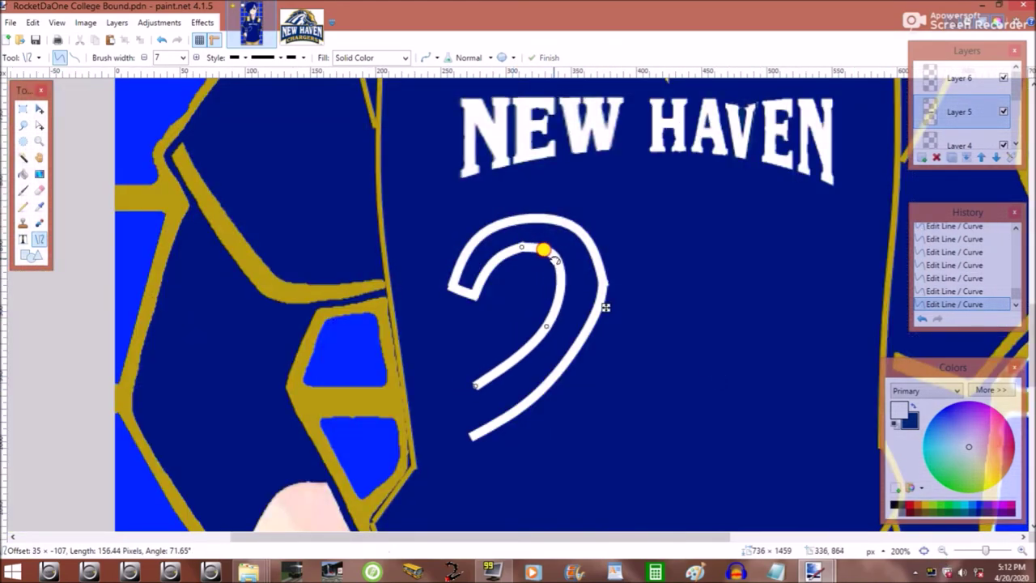
pyautogui.hotkey('ctrl', '+')
pyautogui.hotkey('ctrl', '+')
pyautogui.hotkey('ctrl', '+')
pyautogui.hotkey('ctrl', '+')
pyautogui.moveTo(475, 287); pyautogui.dragTo(552, 306)
pyautogui.scroll(-5, 552, 305)
# Undo the inner edge, end line and diagonal of the 2, stepping back to the editable top arch.
pyautogui.click(165, 40)
pyautogui.click(165, 39)
pyautogui.hotkey('ctrl', 'y')
pyautogui.hotkey('ctrl', 'y')
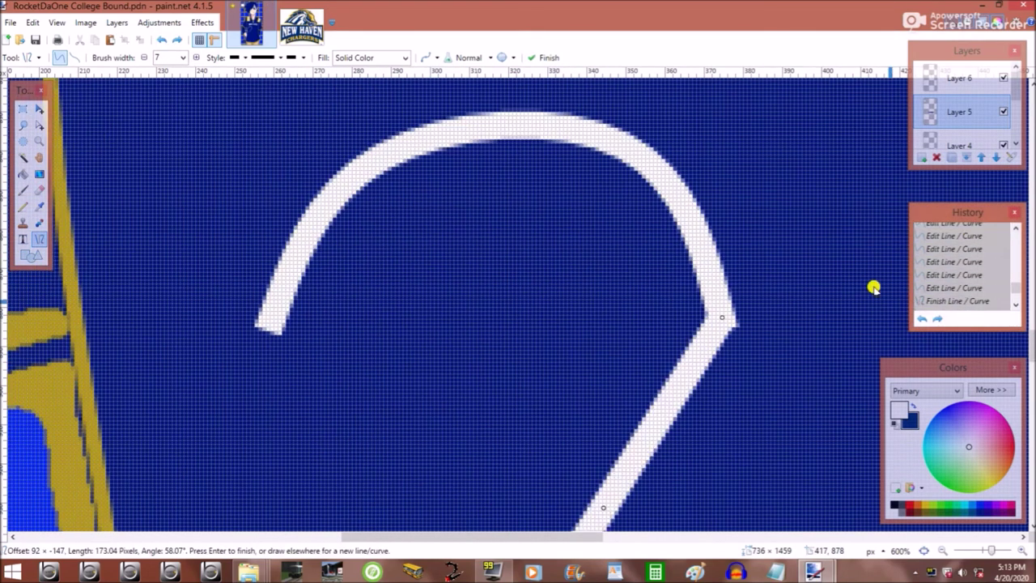
pyautogui.click(966, 276)
pyautogui.click(957, 287)
pyautogui.click(958, 301)
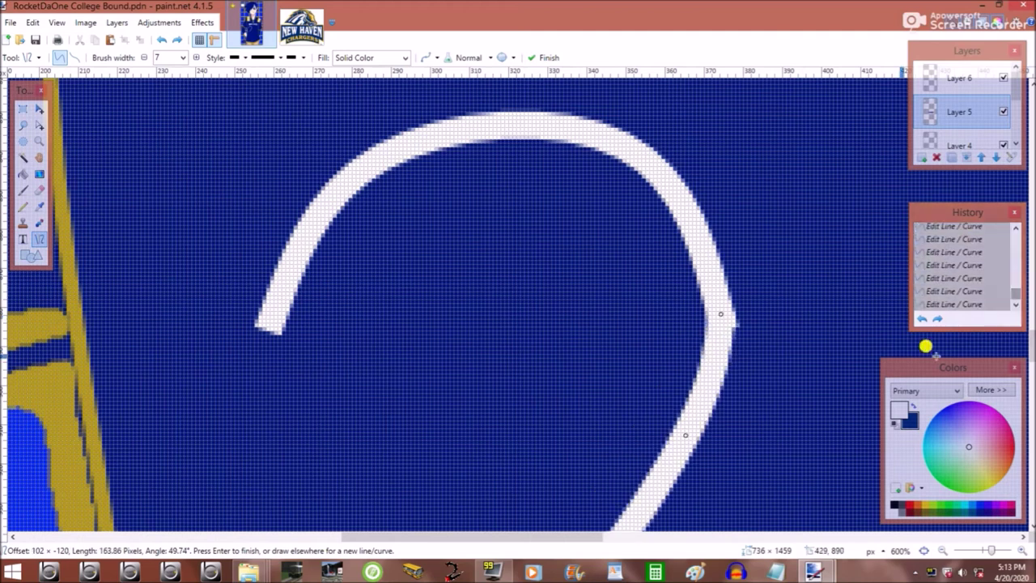
pyautogui.scroll(-5, 715, 140)
pyautogui.scroll(5, 324, 430)
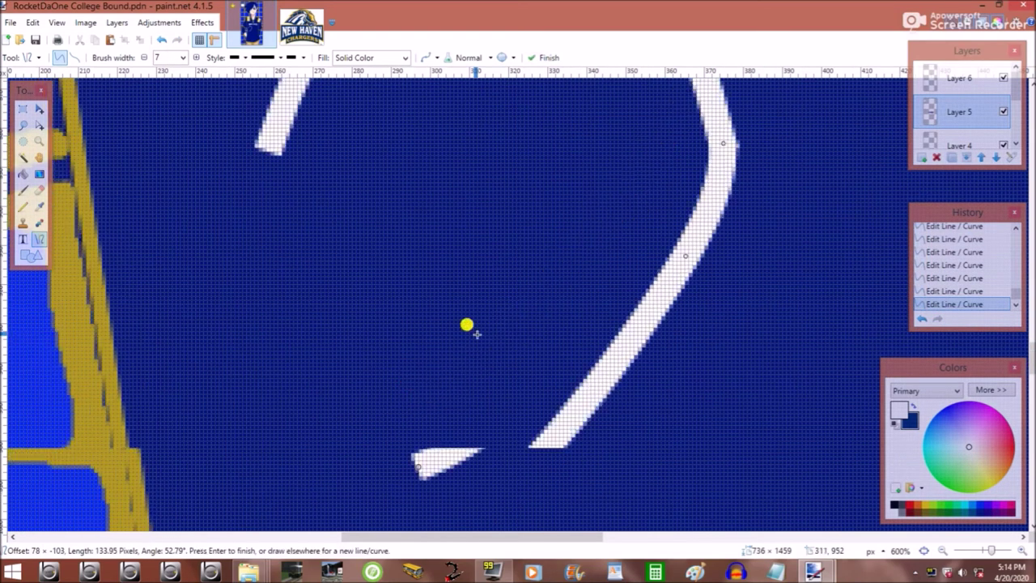
pyautogui.scroll(-1, 966, 255)
pyautogui.click(965, 255)
# Move both ends of the 2's top arch inward so that it spans about 98 pixels.
pyautogui.moveTo(272, 306); pyautogui.dragTo(293, 311)
pyautogui.moveTo(717, 301); pyautogui.dragTo(683, 317)
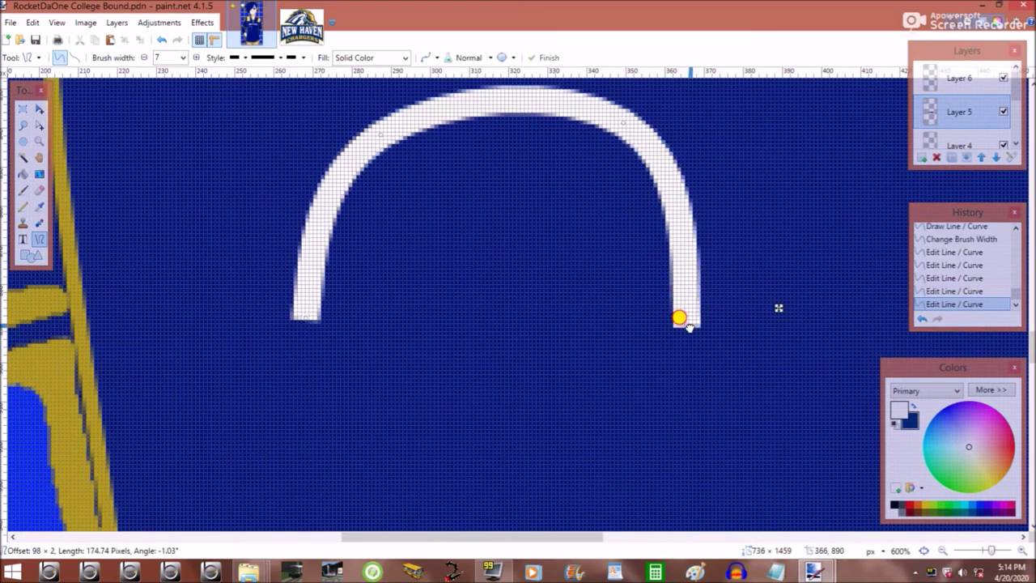
pyautogui.scroll(-2, 682, 316)
# Draw a diagonal about 130 pixels long down from the arch's closed side and bend it into the outer edge of the 2.
pyautogui.hotkey('ctrl', '-')
pyautogui.hotkey('ctrl', '-')
pyautogui.hotkey('ctrl', '-')
pyautogui.hotkey('ctrl', '-')
pyautogui.moveTo(481, 407); pyautogui.dragTo(561, 270)
pyautogui.hotkey('ctrl', '+')
pyautogui.hotkey('ctrl', '+')
pyautogui.hotkey('ctrl', '+')
pyautogui.hotkey('ctrl', '+')
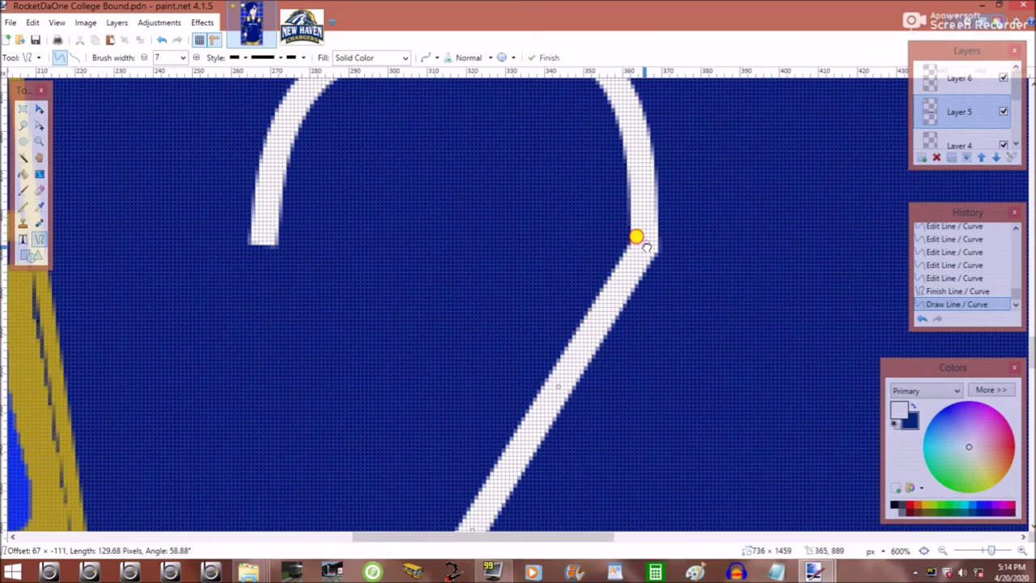
pyautogui.moveTo(577, 332); pyautogui.dragTo(594, 340)
pyautogui.scroll(-2, 594, 340)
# Close the arch's open end with a short horizontal line and draw a curved inner edge parallel to the arch.
pyautogui.scroll(4, 409, 405)
pyautogui.moveTo(256, 318); pyautogui.dragTo(341, 317)
pyautogui.moveTo(440, 208)
pyautogui.mouseDown()
pyautogui.moveTo(316, 312)
pyautogui.moveTo(327, 323)
pyautogui.mouseUp()
pyautogui.moveTo(340, 312)
pyautogui.mouseDown()
pyautogui.moveTo(340, 269)
pyautogui.moveTo(438, 189)
pyautogui.moveTo(438, 178)
pyautogui.moveTo(497, 211)
pyautogui.moveTo(433, 186)
pyautogui.moveTo(494, 201)
pyautogui.moveTo(527, 250)
pyautogui.moveTo(537, 297)
pyautogui.moveTo(521, 414)
pyautogui.mouseUp()
pyautogui.scroll(-2, 520, 414)
pyautogui.scroll(2, 564, 247)
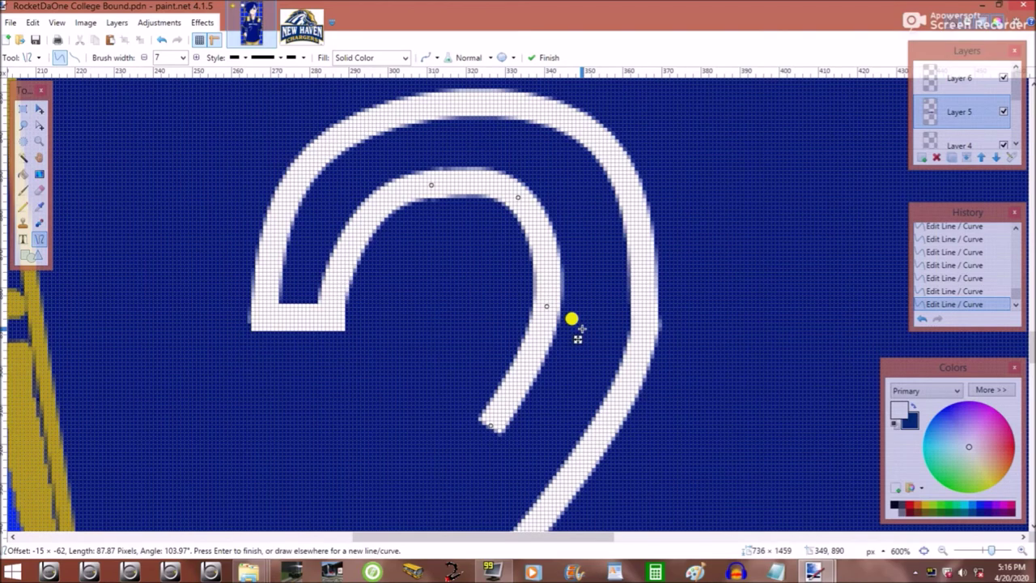
# Extend the inner edge of the 2 with gently curved lines down to the outer corner of its base.
pyautogui.scroll(-4, 581, 329)
pyautogui.moveTo(491, 77); pyautogui.dragTo(315, 280)
pyautogui.moveTo(446, 158); pyautogui.dragTo(442, 174)
pyautogui.moveTo(312, 287); pyautogui.dragTo(219, 391)
pyautogui.moveTo(381, 232); pyautogui.dragTo(348, 269)
# Draw the base's upper and lower edges, erase the stray overlap, and close the base with a vertical line about 30 pixels long.
pyautogui.moveTo(426, 321); pyautogui.dragTo(636, 321)
pyautogui.moveTo(219, 396); pyautogui.dragTo(697, 395)
pyautogui.click(39, 190)
pyautogui.click(980, 507)
pyautogui.moveTo(640, 322); pyautogui.dragTo(620, 309)
pyautogui.click(898, 508)
pyautogui.moveTo(463, 346)
pyautogui.mouseDown()
pyautogui.moveTo(450, 330)
pyautogui.moveTo(689, 306)
pyautogui.mouseUp()
pyautogui.click(38, 239)
pyautogui.moveTo(684, 409)
pyautogui.mouseDown()
pyautogui.moveTo(683, 289)
pyautogui.moveTo(680, 400)
pyautogui.mouseUp()
pyautogui.moveTo(689, 439); pyautogui.dragTo(684, 445)
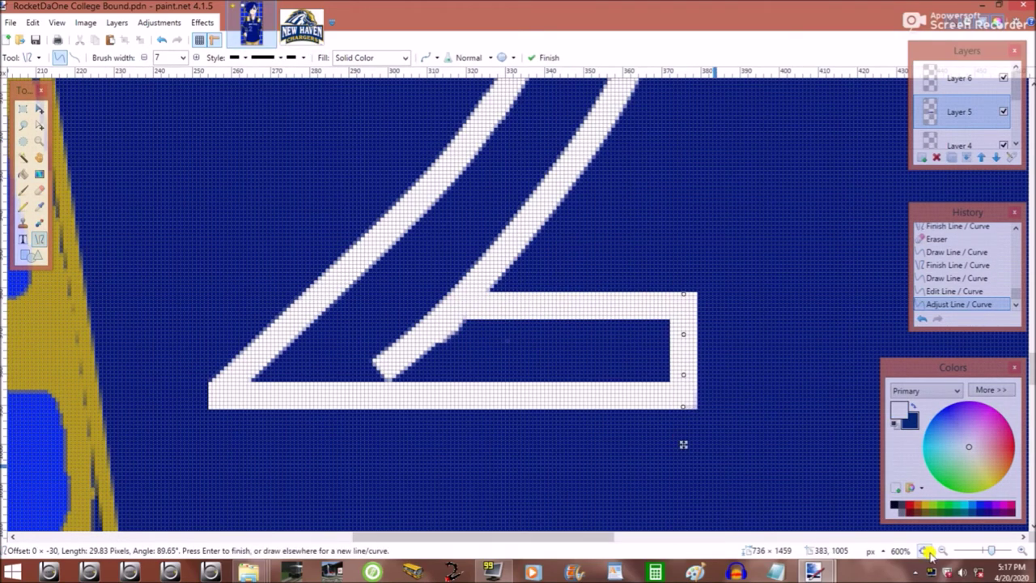
# Fill the inside of the 2's outline with white using the Paint Bucket.
pyautogui.click(924, 551)
pyautogui.scroll(2, 856, 462)
pyautogui.press('f')
pyautogui.click(529, 364)
pyautogui.click(463, 427)
# Select the 2 with a rectangle and enlarge its pixels to a 170 by 382 pixel area under NEW.
pyautogui.press('s')
pyautogui.moveTo(331, 109)
pyautogui.mouseDown()
pyautogui.moveTo(609, 486)
pyautogui.moveTo(597, 485)
pyautogui.mouseUp()
pyautogui.click(39, 125)
pyautogui.moveTo(591, 298); pyautogui.dragTo(595, 298)
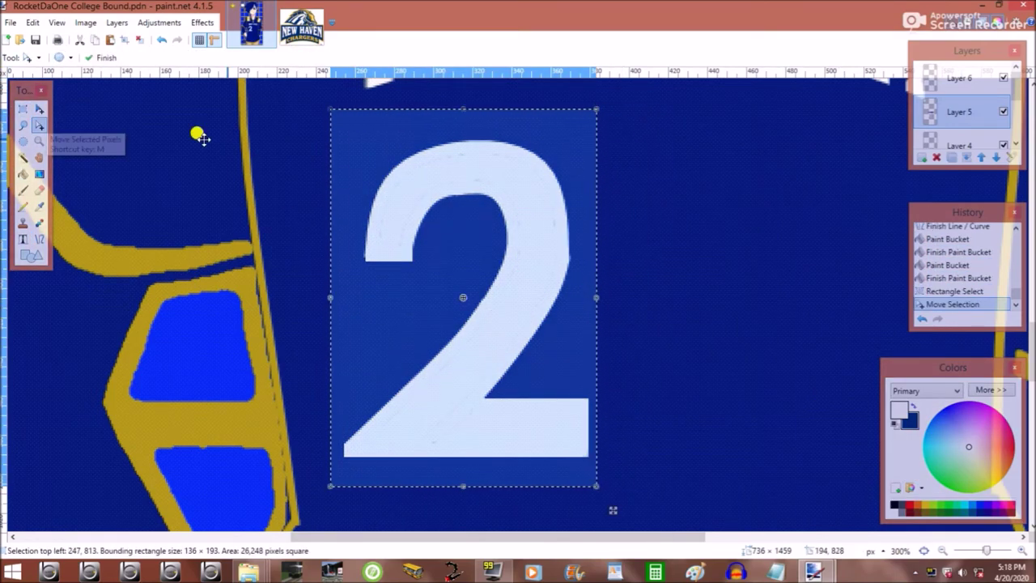
pyautogui.press('m')
pyautogui.moveTo(597, 485); pyautogui.dragTo(639, 502)
pyautogui.scroll(-5, 536, 421)
pyautogui.moveTo(558, 345); pyautogui.dragTo(567, 345)
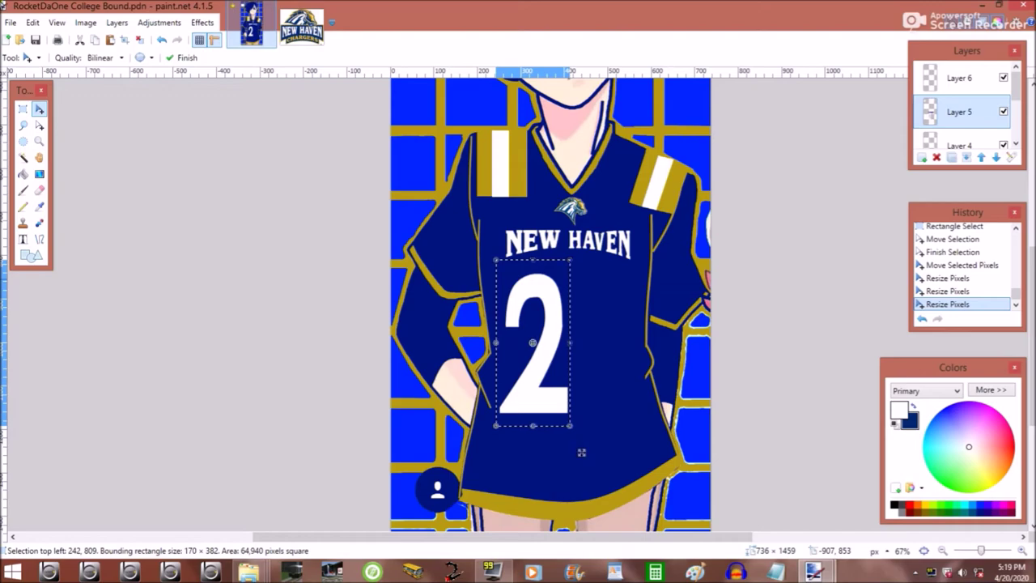
pyautogui.scroll(3, 659, 296)
pyautogui.rightClick(659, 296)
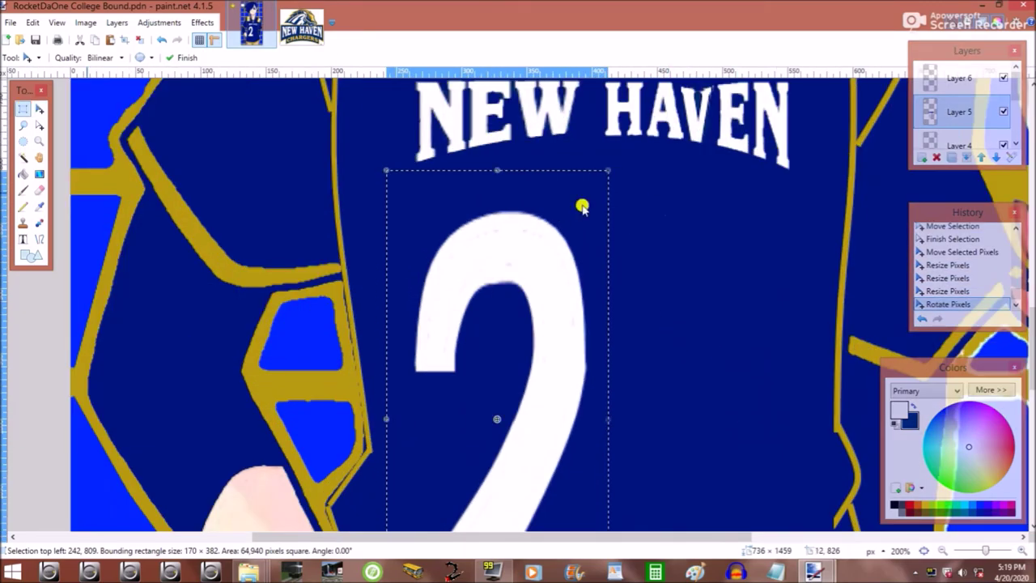
# Clear the selection and draw a level white line about 130 pixels long beside the 2.
pyautogui.click(23, 109)
pyautogui.hotkey('ctrl', 'd')
pyautogui.click(39, 239)
pyautogui.scroll(4, 707, 436)
pyautogui.scroll(-3, 443, 269)
pyautogui.click(1022, 551)
pyautogui.moveTo(717, 181); pyautogui.dragTo(719, 185)
pyautogui.moveTo(545, 175); pyautogui.dragTo(555, 184)
pyautogui.moveTo(882, 180); pyautogui.dragTo(891, 185)
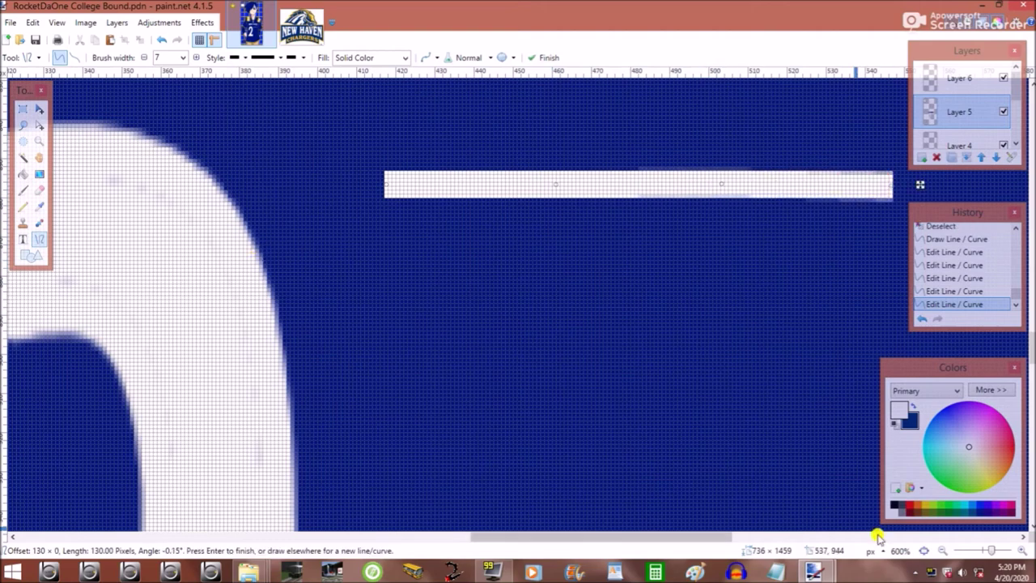
pyautogui.press('Return')
# Try adding a vertical line about 60 pixels long down from the horizontal line's start, and undo both lines.
pyautogui.scroll(-3, 461, 256)
pyautogui.moveTo(474, 263); pyautogui.dragTo(473, 327)
pyautogui.scroll(4, 477, 324)
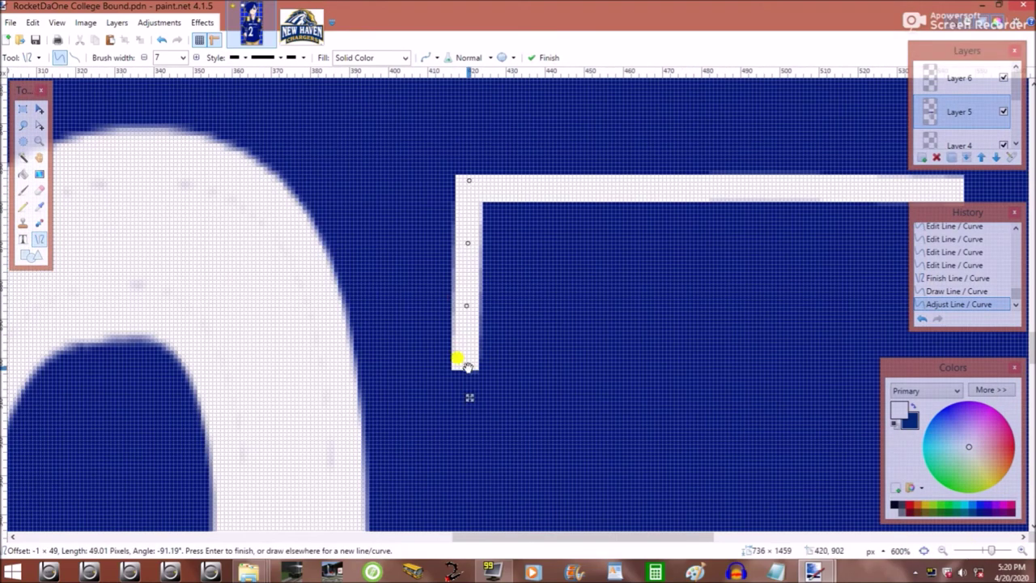
pyautogui.moveTo(468, 245); pyautogui.dragTo(469, 243)
pyautogui.click(159, 41)
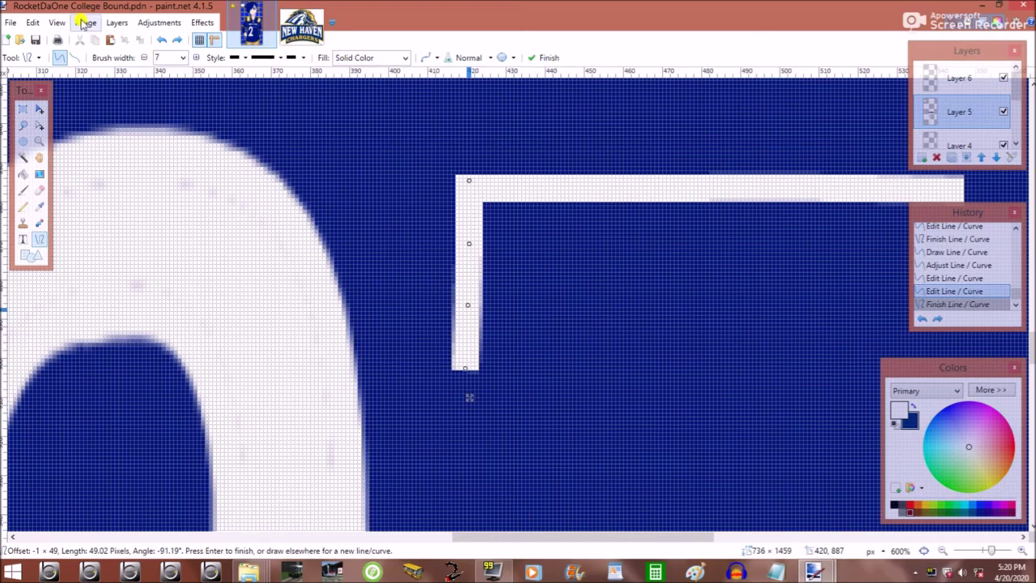
pyautogui.moveTo(469, 368); pyautogui.dragTo(469, 412)
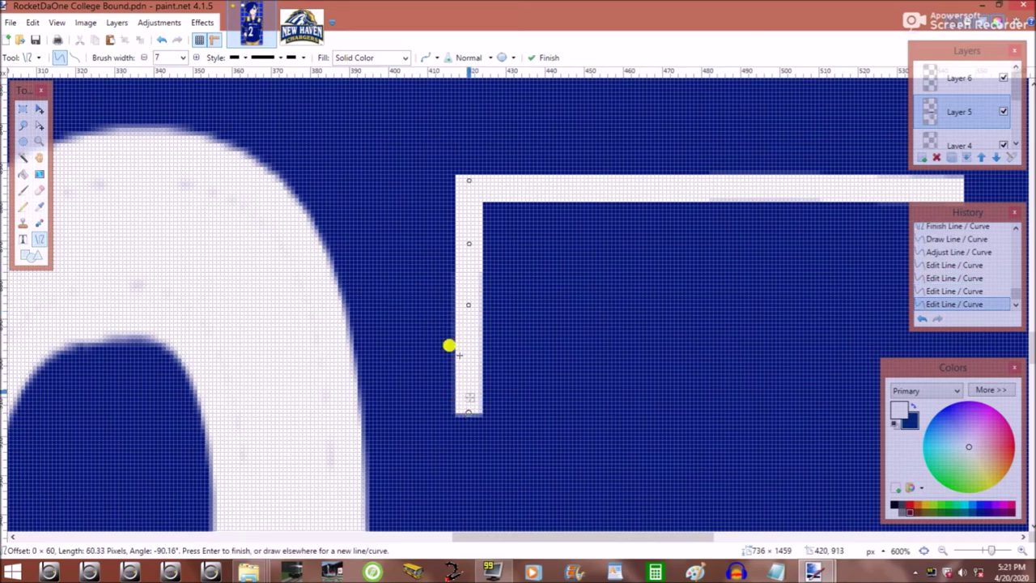
pyautogui.scroll(-2, 469, 324)
pyautogui.scroll(-5, 462, 347)
pyautogui.click(162, 41)
# Draw a tall filled white ellipse beside the 2 as the body of a 0.
pyautogui.click(33, 255)
pyautogui.click(75, 57)
pyautogui.click(105, 87)
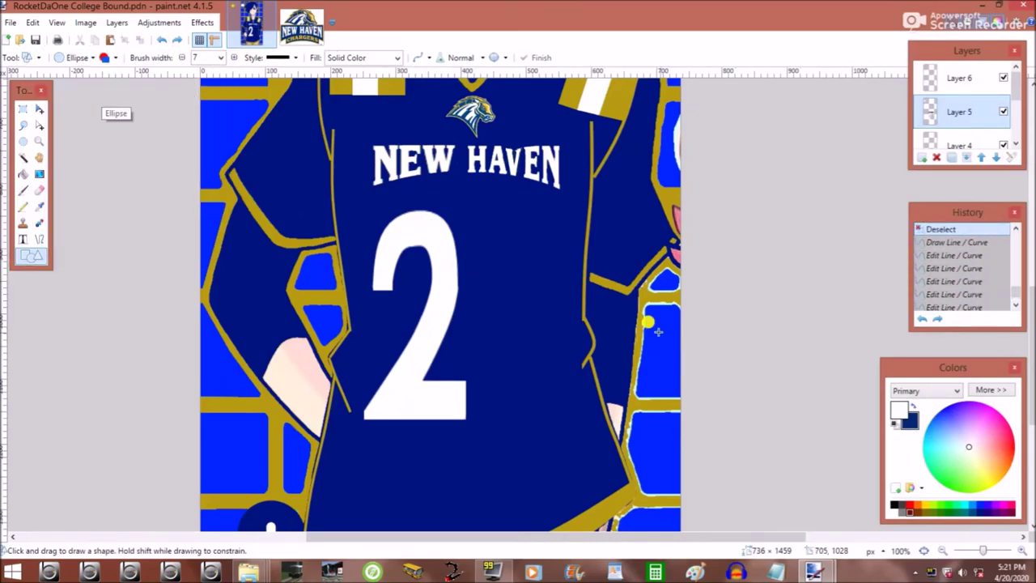
pyautogui.moveTo(484, 214); pyautogui.dragTo(565, 418)
pyautogui.moveTo(482, 310); pyautogui.dragTo(456, 310)
pyautogui.scroll(1, 455, 310)
pyautogui.press('x')
pyautogui.press('x')
# Set dark blue as the primary color and hollow the 0 with a 67 by 215 pixel ellipse.
pyautogui.click(39, 207)
pyautogui.click(302, 327)
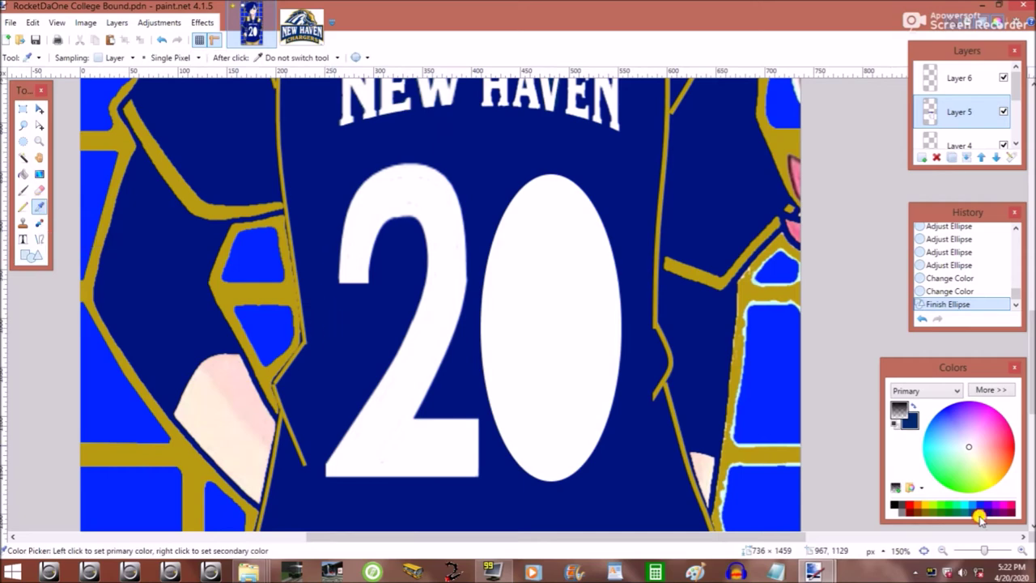
pyautogui.click(980, 518)
pyautogui.click(31, 57)
pyautogui.click(32, 359)
pyautogui.click(74, 58)
pyautogui.click(106, 86)
pyautogui.moveTo(538, 389)
pyautogui.mouseDown()
pyautogui.moveTo(564, 394)
pyautogui.moveTo(583, 429)
pyautogui.mouseUp()
pyautogui.moveTo(528, 239)
pyautogui.mouseDown()
pyautogui.moveTo(507, 215)
pyautogui.moveTo(518, 222)
pyautogui.mouseUp()
pyautogui.keyDown('ctrl'); pyautogui.scroll(-5, 550, 437); pyautogui.keyUp('ctrl')
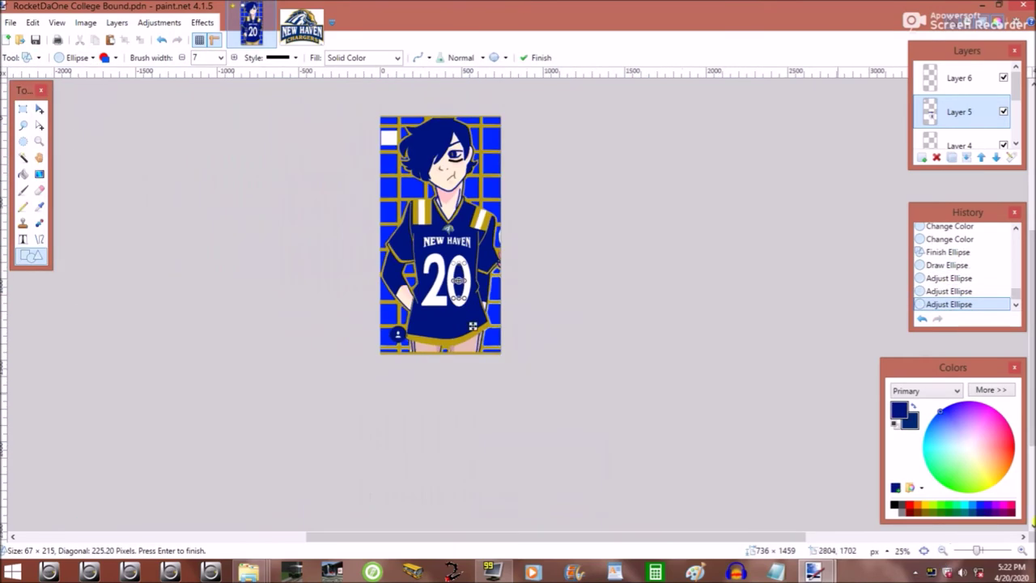
pyautogui.keyDown('ctrl'); pyautogui.scroll(6, 457, 281); pyautogui.keyUp('ctrl')
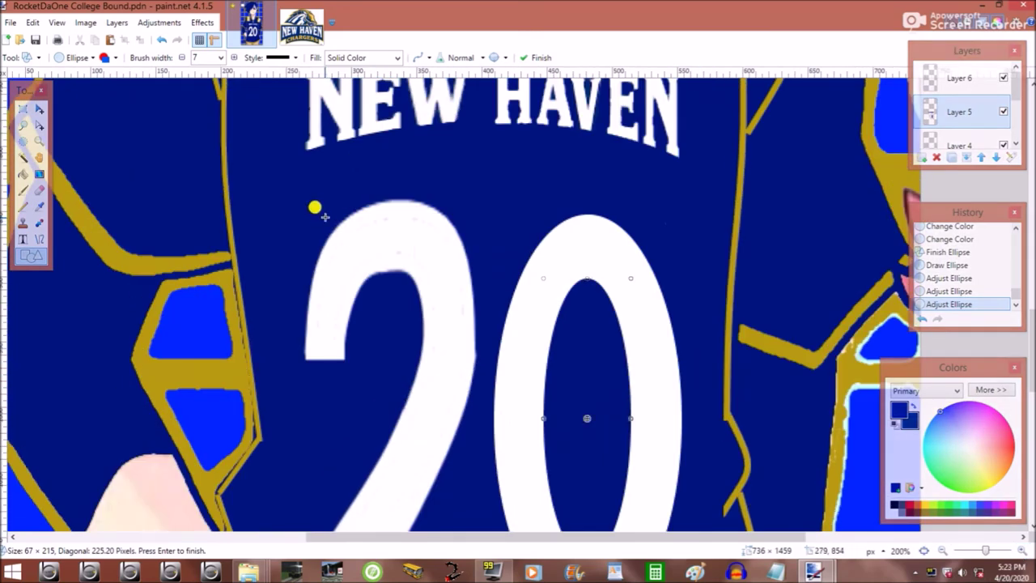
# Recolor the inner ellipse white and cover the 0 with a larger white ellipse.
pyautogui.click(895, 503)
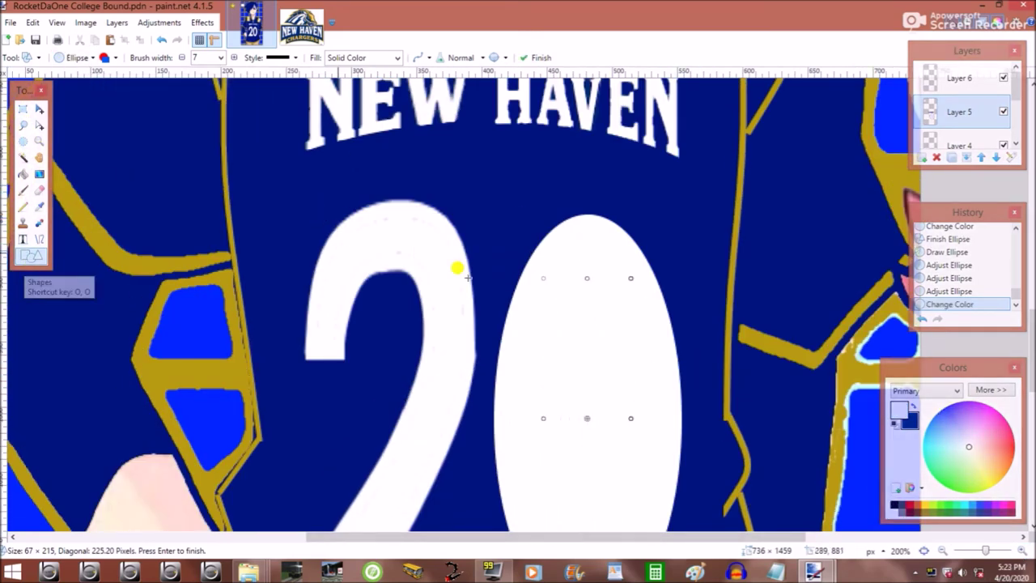
pyautogui.moveTo(536, 191)
pyautogui.mouseDown()
pyautogui.moveTo(654, 505)
pyautogui.moveTo(648, 518)
pyautogui.mouseUp()
pyautogui.scroll(-5, 641, 139)
pyautogui.scroll(5, 529, 171)
pyautogui.moveTo(530, 171)
pyautogui.mouseDown()
pyautogui.moveTo(694, 397)
pyautogui.moveTo(707, 453)
pyautogui.mouseUp()
pyautogui.scroll(-2, 719, 488)
pyautogui.press('Return')
# Draw a dark blue ellipse of about 99 by 262 pixels inside the enlarged white oval.
pyautogui.click(913, 407)
pyautogui.scroll(2, 567, 284)
pyautogui.click(561, 159)
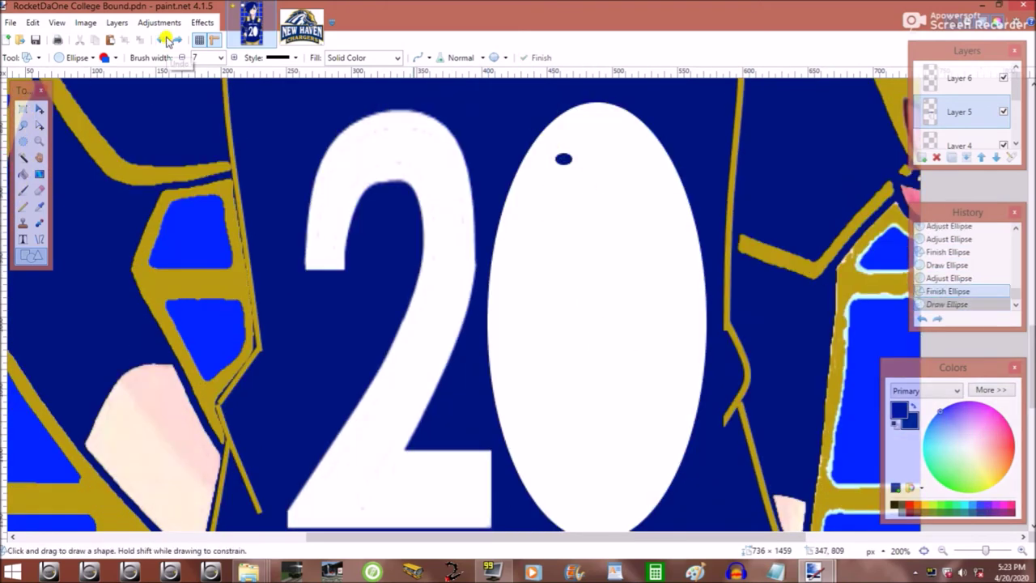
pyautogui.moveTo(562, 157); pyautogui.dragTo(535, 447)
pyautogui.moveTo(566, 299); pyautogui.dragTo(530, 328)
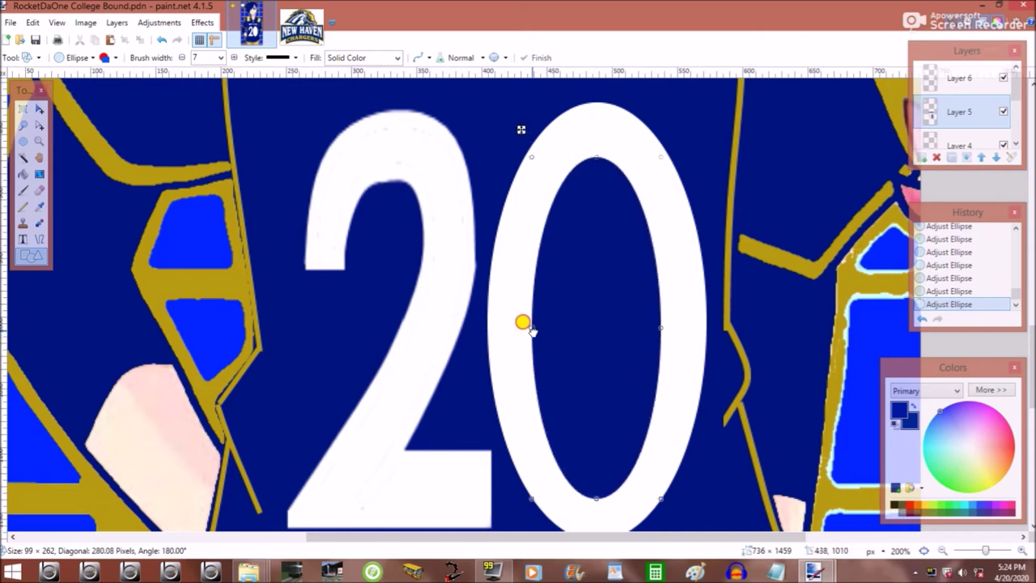
# Try shrinking the 0's inner ellipse to 85 by 240 pixels, and undo the inner ellipse.
pyautogui.click(957, 552)
pyautogui.moveTo(488, 250); pyautogui.dragTo(498, 257)
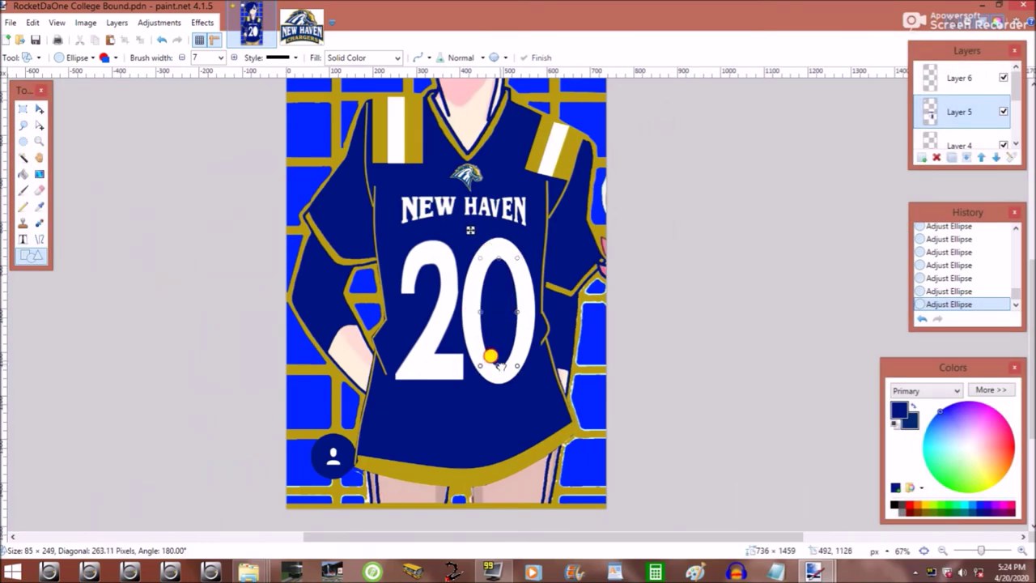
pyautogui.scroll(-3, 496, 258)
pyautogui.scroll(6, 496, 258)
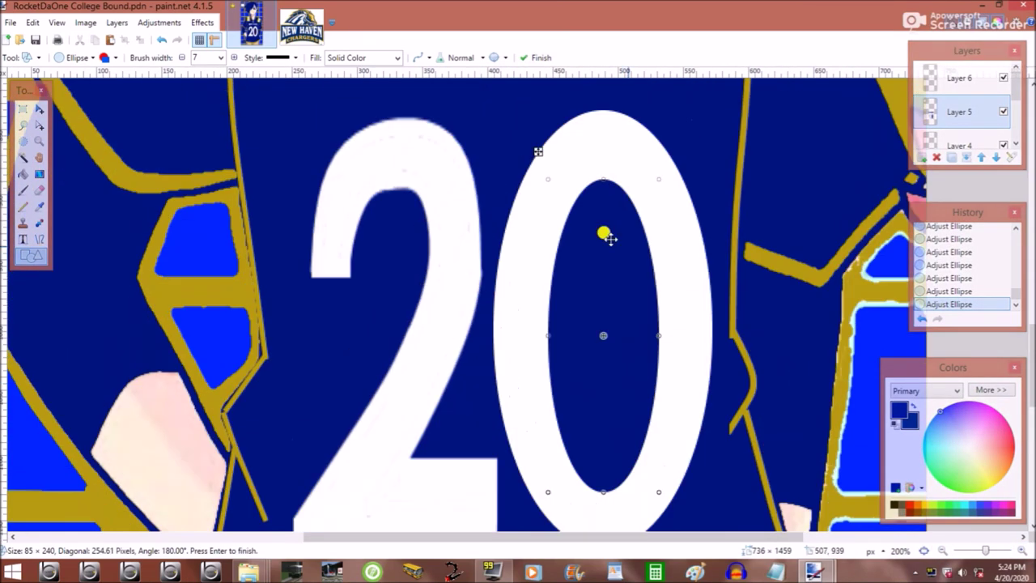
pyautogui.click(160, 42)
pyautogui.click(160, 42)
pyautogui.click(161, 42)
pyautogui.click(160, 42)
pyautogui.click(160, 42)
pyautogui.click(160, 42)
# Select the area around the 2, start covering the digit with dark blue rectangles, and clear the selection.
pyautogui.press('s')
pyautogui.moveTo(481, 104)
pyautogui.mouseDown()
pyautogui.moveTo(443, 273)
pyautogui.moveTo(423, 486)
pyautogui.mouseUp()
pyautogui.press('o')
pyautogui.moveTo(423, 243)
pyautogui.mouseDown()
pyautogui.moveTo(474, 226)
pyautogui.moveTo(298, 106)
pyautogui.moveTo(338, 121)
pyautogui.moveTo(478, 486)
pyautogui.moveTo(284, 134)
pyautogui.mouseUp()
pyautogui.click(31, 109)
pyautogui.hotkey('ctrl', 'd')
# Cover the 2 with a dark blue rectangle of about 153 by 445 pixels and paint over the leftover white strip.
pyautogui.moveTo(433, 162)
pyautogui.mouseDown()
pyautogui.moveTo(491, 397)
pyautogui.moveTo(396, 355)
pyautogui.moveTo(442, 334)
pyautogui.mouseUp()
pyautogui.scroll(-5, 460, 280)
pyautogui.scroll(8, 491, 398)
pyautogui.scroll(-5, 396, 355)
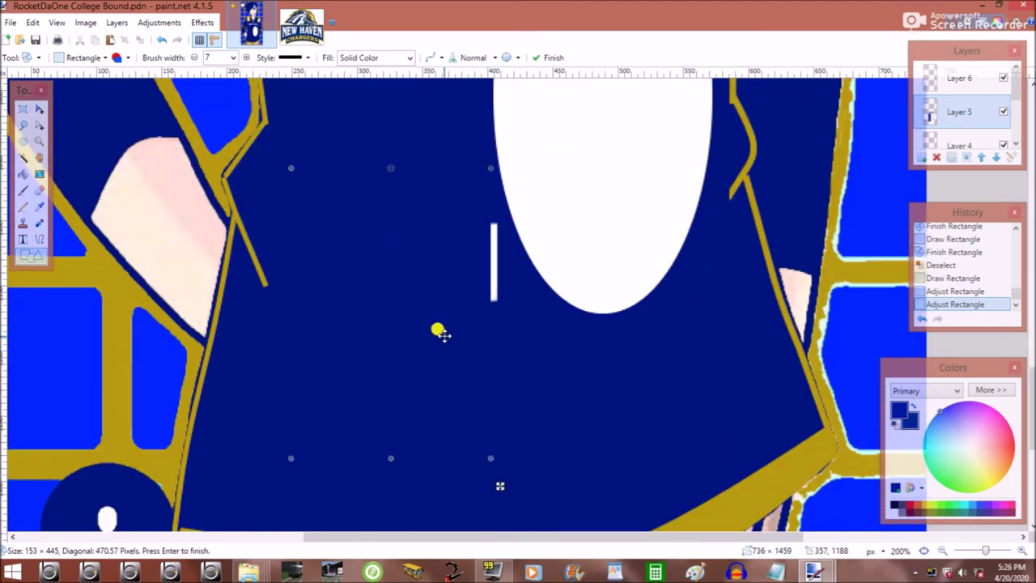
pyautogui.press('Return')
pyautogui.moveTo(486, 217); pyautogui.dragTo(511, 301)
pyautogui.press('Return')
# Cover the white oval with a dark blue rectangle of 182 by 343 pixels and check Layer 5's visibility.
pyautogui.scroll(5, 511, 241)
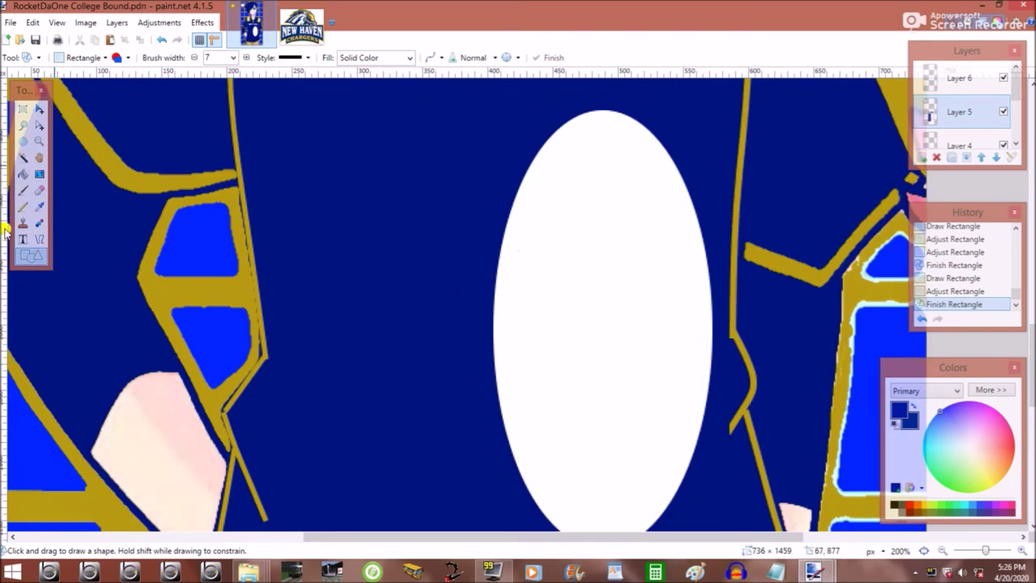
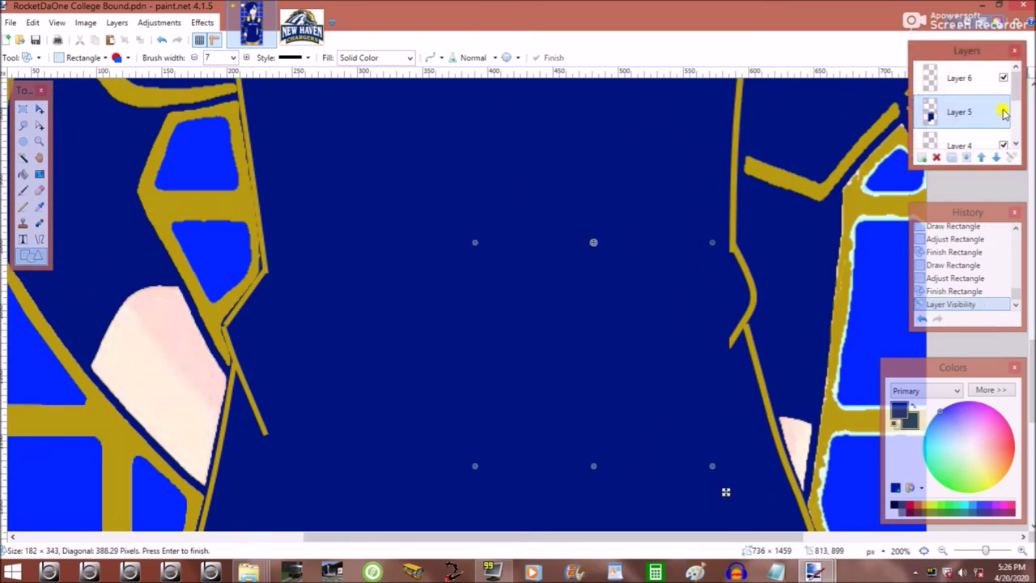
pyautogui.moveTo(1021, 120)
pyautogui.mouseDown()
pyautogui.moveTo(1025, 136)
pyautogui.moveTo(1015, 72)
pyautogui.mouseUp()
pyautogui.scroll(3, 523, 183)
# Try building a 0 from a white rounded rectangle with a dark blue one of 85 by 172 pixels inside.
pyautogui.moveTo(513, 188)
pyautogui.mouseDown()
pyautogui.moveTo(660, 470)
pyautogui.moveTo(678, 481)
pyautogui.mouseUp()
pyautogui.moveTo(539, 221); pyautogui.dragTo(650, 446)
pyautogui.press('x')
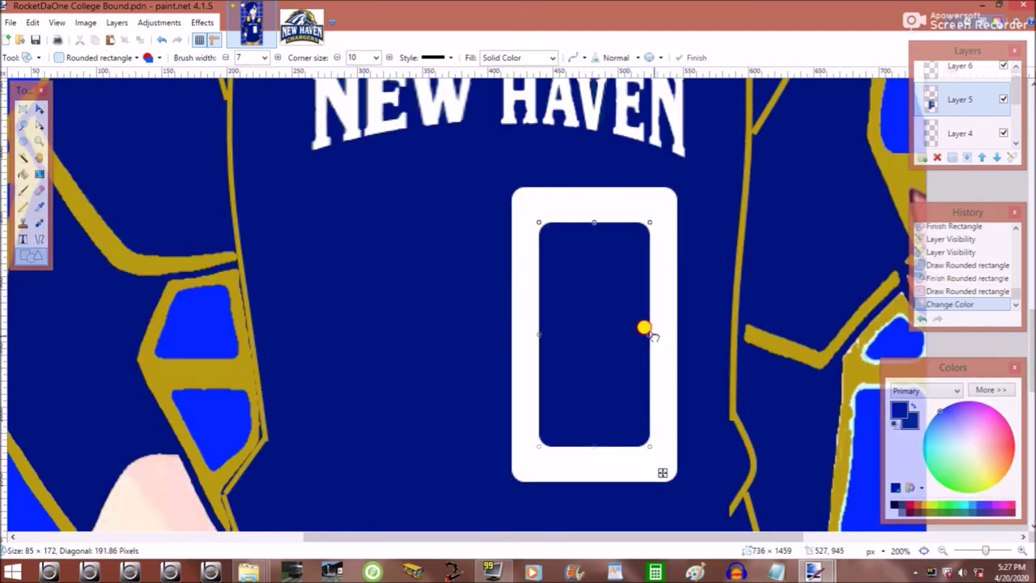
pyautogui.scroll(-5, 652, 336)
pyautogui.press('s')
pyautogui.scroll(5, 486, 138)
pyautogui.moveTo(489, 159); pyautogui.dragTo(698, 500)
# Undo the rounded rectangles drawn for the 0.
pyautogui.hotkey('ctrl', 'z')
pyautogui.hotkey('ctrl', 'z')
pyautogui.hotkey('ctrl', 'z')
pyautogui.hotkey('ctrl', 'z')
pyautogui.hotkey('ctrl', 'z')
pyautogui.hotkey('ctrl', 'z')
pyautogui.hotkey('ctrl', 'z')
pyautogui.hotkey('ctrl', 'z')
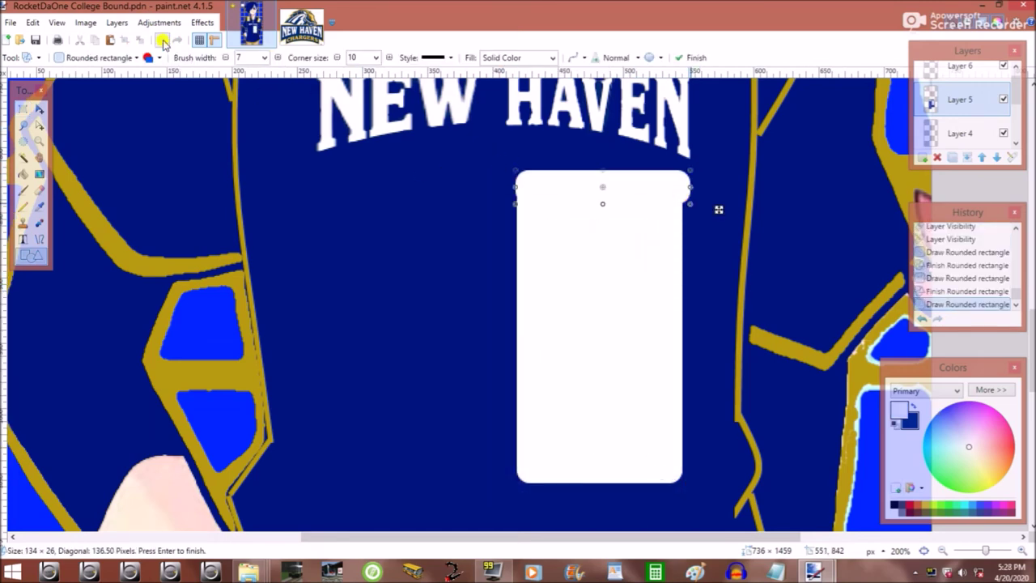
pyautogui.hotkey('ctrl', 'z')
pyautogui.hotkey('ctrl', 'z')
# Try building a 1 from an upright white rectangle with a slanted white block at its upper corner.
pyautogui.moveTo(466, 169)
pyautogui.mouseDown()
pyautogui.moveTo(527, 430)
pyautogui.moveTo(546, 284)
pyautogui.moveTo(509, 300)
pyautogui.mouseUp()
pyautogui.click(942, 550)
pyautogui.scroll(1, 504, 387)
pyautogui.scroll(5, 508, 324)
pyautogui.moveTo(377, 338)
pyautogui.mouseDown()
pyautogui.moveTo(386, 405)
pyautogui.moveTo(472, 424)
pyautogui.mouseUp()
pyautogui.moveTo(479, 415)
pyautogui.mouseDown()
pyautogui.moveTo(468, 393)
pyautogui.moveTo(483, 378)
pyautogui.mouseUp()
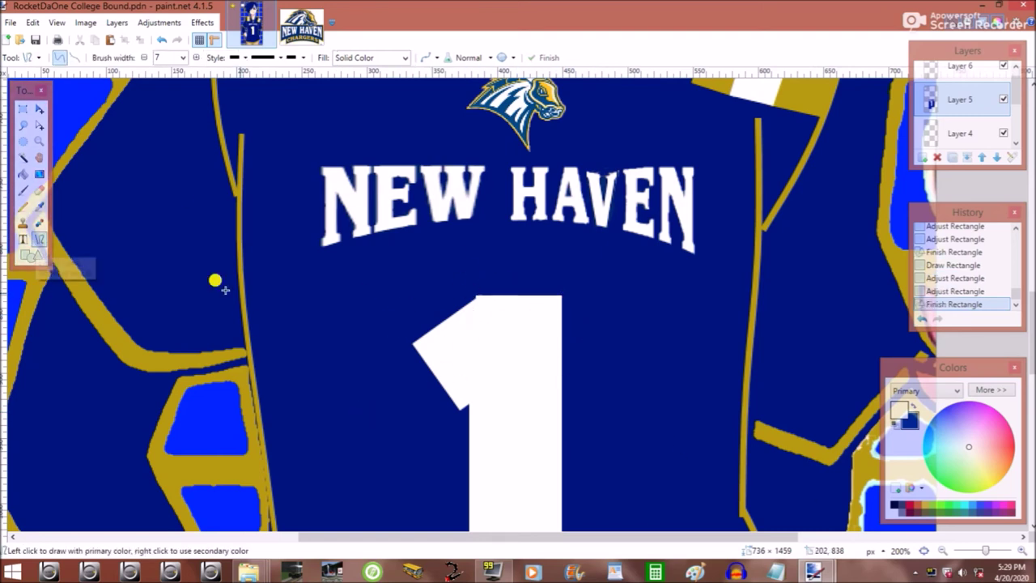
# Undo the slanted and upright rectangles of the 1.
pyautogui.click(163, 40)
pyautogui.click(162, 40)
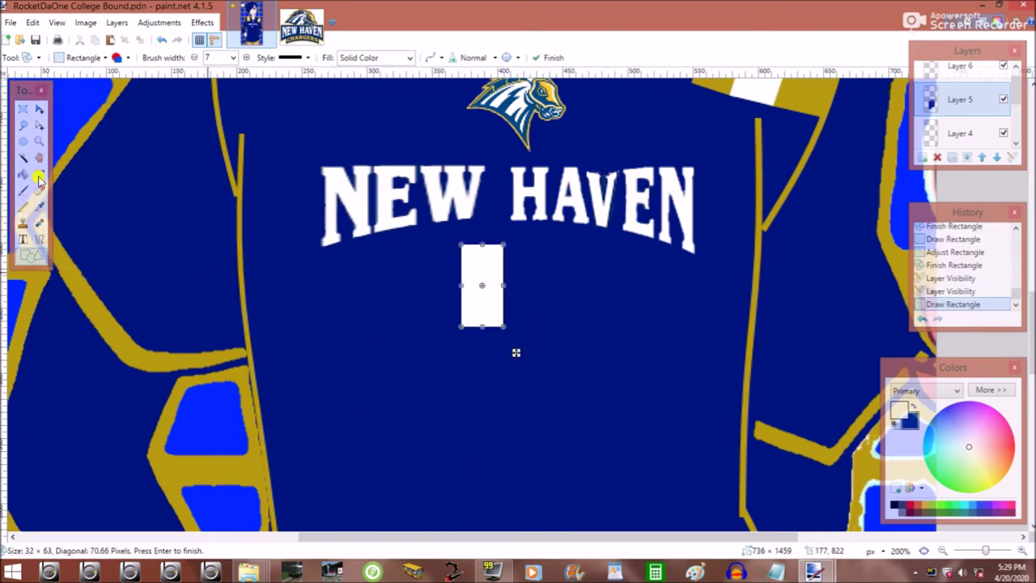
pyautogui.press('o')
pyautogui.moveTo(490, 255); pyautogui.dragTo(426, 346)
pyautogui.hotkey('ctrl', 'z')
pyautogui.hotkey('ctrl', 'z')
# Draw a white line about 84 pixels long under NEW HAVEN and bend it into an S-curve for the 1's flag.
pyautogui.moveTo(505, 252); pyautogui.dragTo(425, 252)
pyautogui.scroll(4, 489, 224)
pyautogui.moveTo(456, 312); pyautogui.dragTo(396, 377)
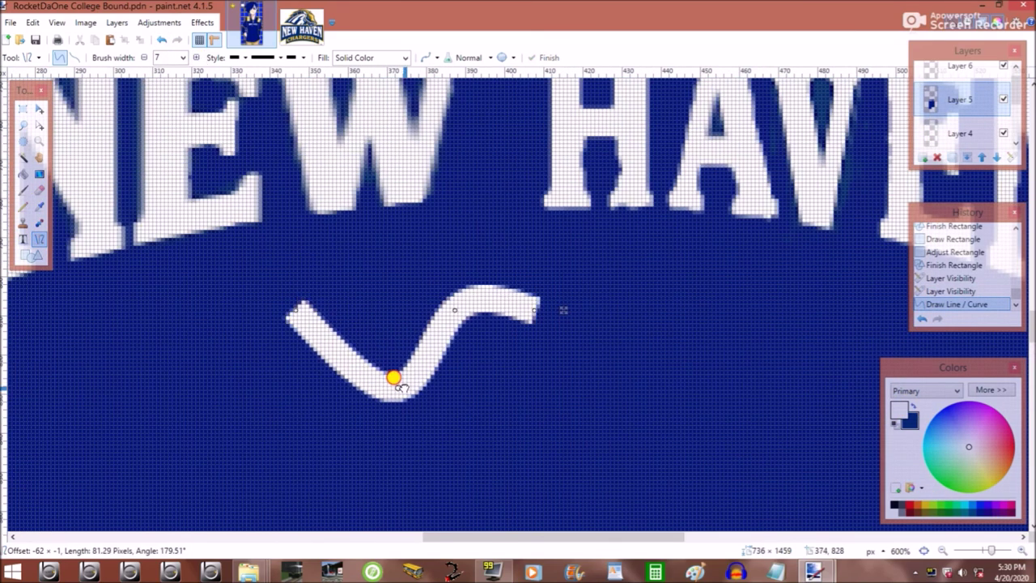
pyautogui.moveTo(296, 311); pyautogui.dragTo(298, 413)
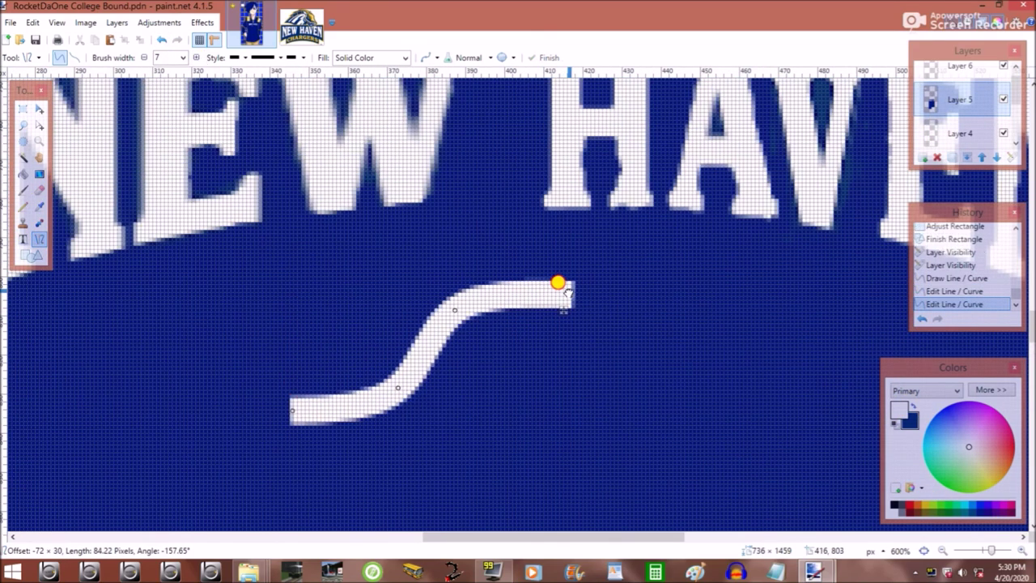
# Draw a filled white rectangle of 46 by 308 pixels at the curve's upper end as the 1's stem.
pyautogui.scroll(-4, 559, 288)
pyautogui.click(31, 254)
pyautogui.moveTo(527, 294); pyautogui.dragTo(491, 192)
pyautogui.scroll(-3, 541, 241)
# Draw the flag's vertical outer end and close it with a curved lower edge about 75 pixels long meeting the stem.
pyautogui.click(1024, 551)
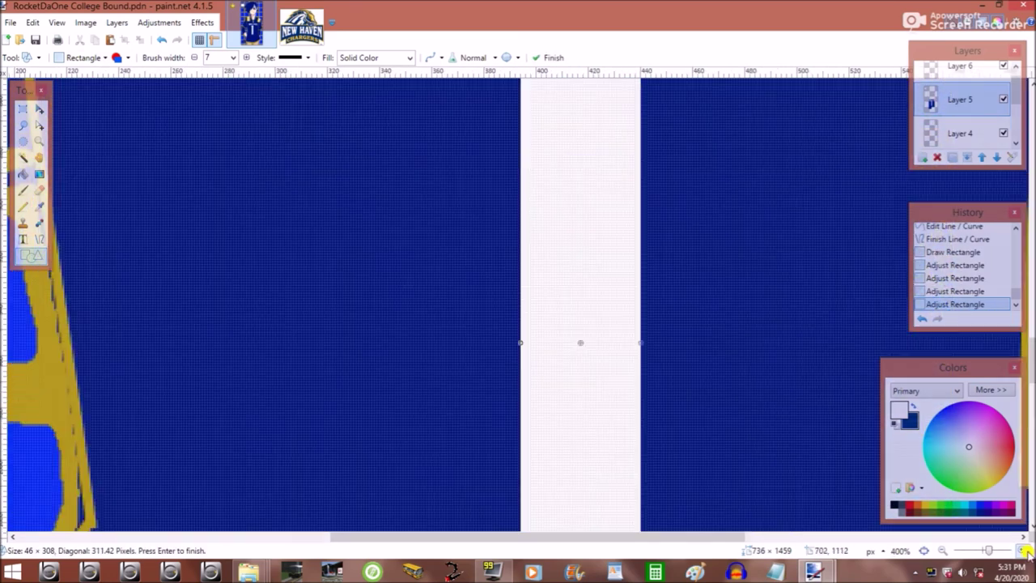
pyautogui.scroll(3, 453, 307)
pyautogui.click(38, 238)
pyautogui.moveTo(385, 250); pyautogui.dragTo(384, 322)
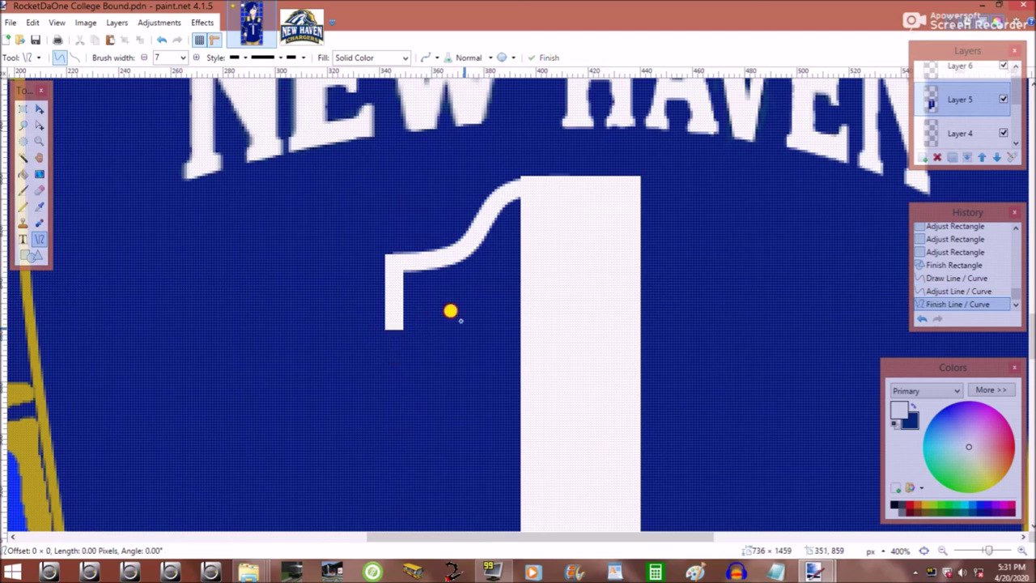
pyautogui.moveTo(397, 327); pyautogui.dragTo(534, 253)
pyautogui.moveTo(392, 326); pyautogui.dragTo(388, 324)
pyautogui.moveTo(449, 303); pyautogui.dragTo(452, 324)
pyautogui.moveTo(493, 277); pyautogui.dragTo(500, 302)
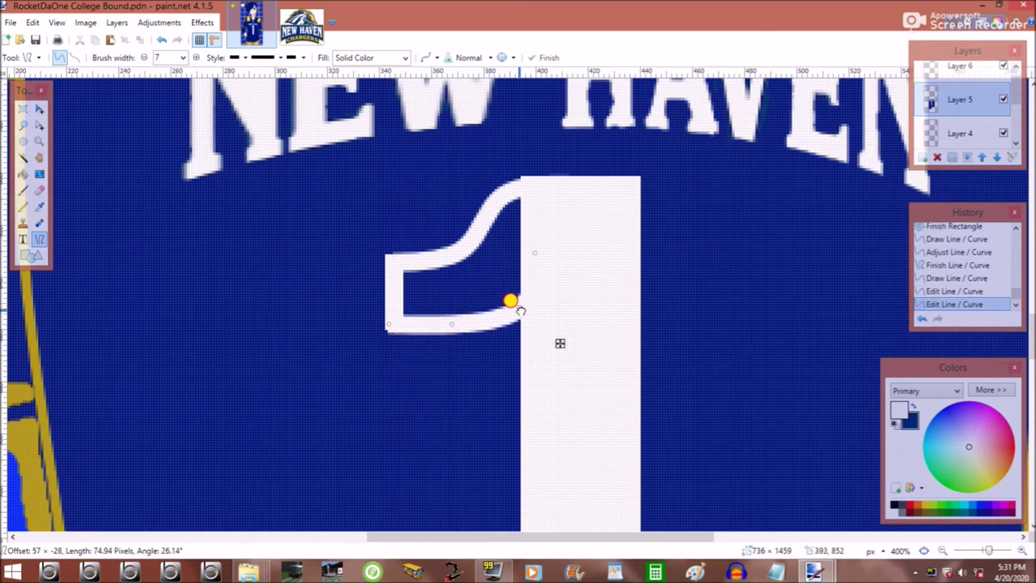
# Trim the top row of pixels off the stem with the Pencil in dark blue, level with the flag's curve.
pyautogui.press('p')
pyautogui.scroll(5, 516, 230)
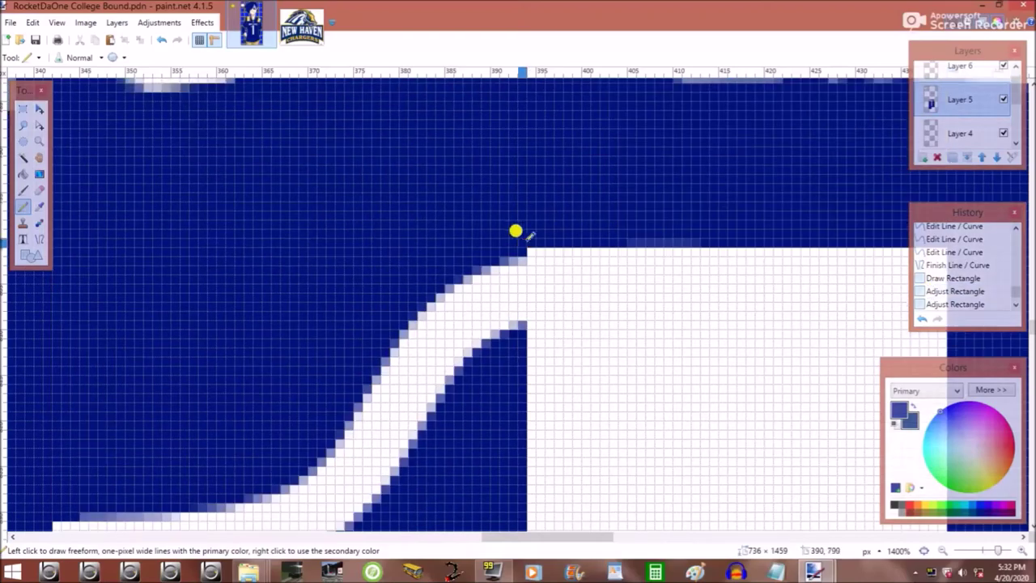
pyautogui.moveTo(706, 242); pyautogui.dragTo(340, 243)
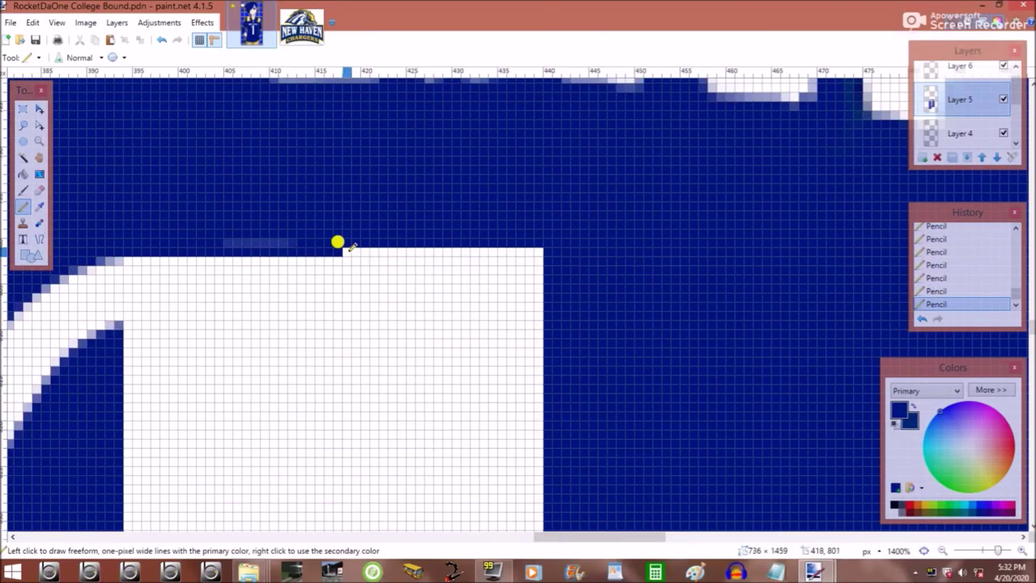
# Fill the inside of the 1's flag with white using the Paint Bucket.
pyautogui.press('f')
pyautogui.scroll(-10, 481, 244)
pyautogui.click(425, 338)
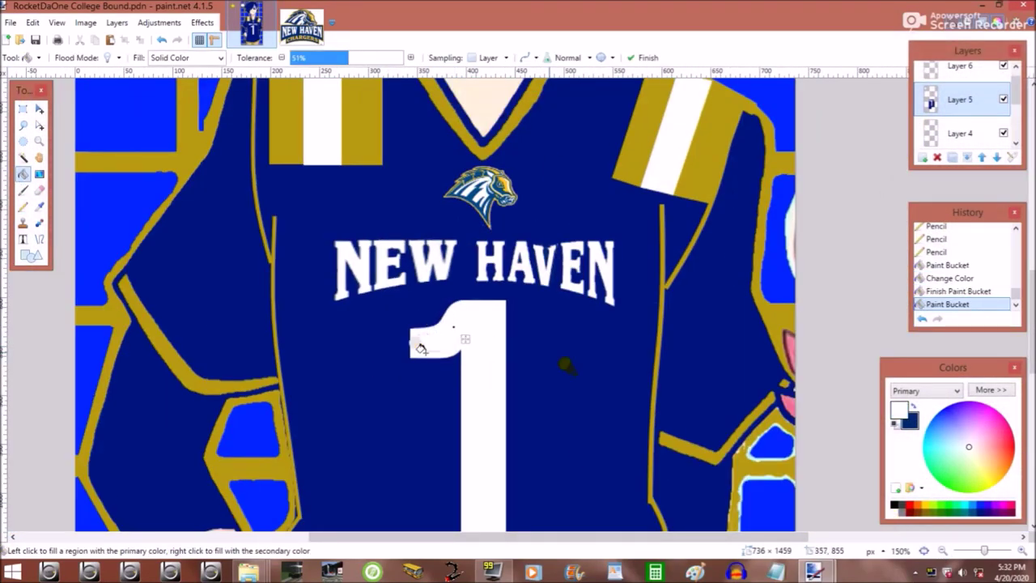
# Paint over the faint leftover specks inside the 1's flag with the Pencil in white.
pyautogui.click(1022, 550)
pyautogui.press('p')
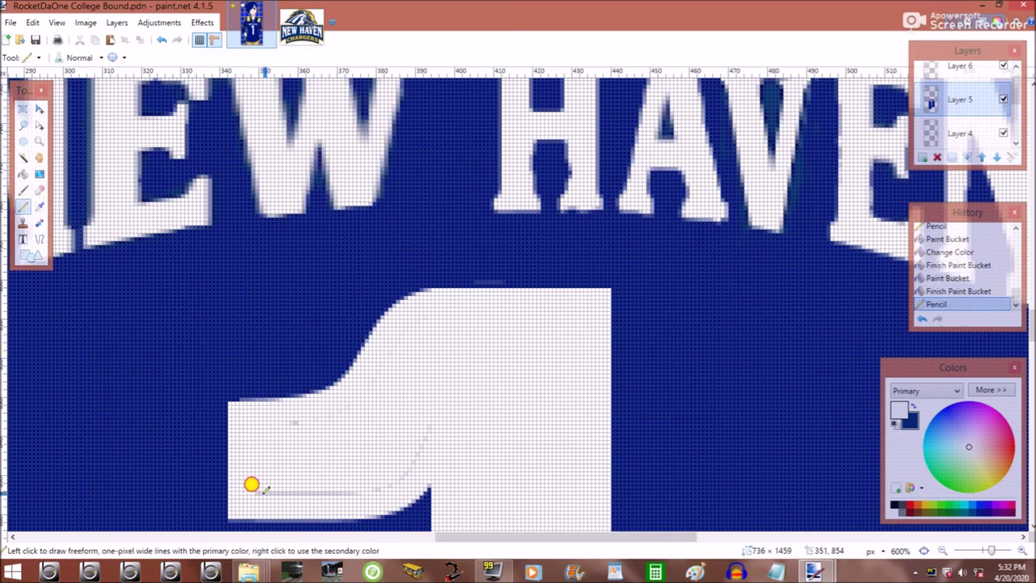
pyautogui.click(322, 484)
pyautogui.scroll(-3, 399, 281)
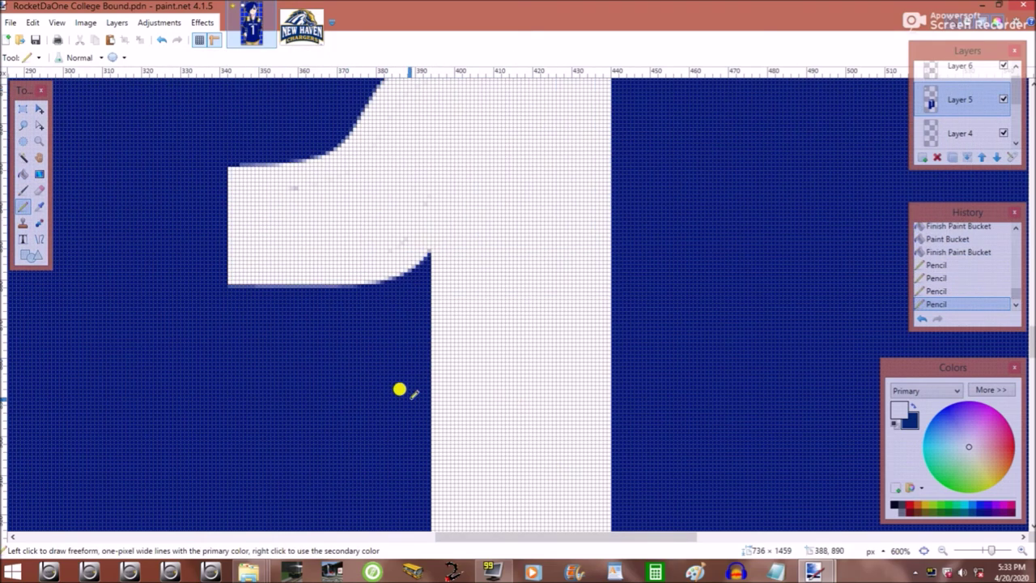
# Widen the 1's stem on its flag side with a filled white rectangle of 24 by 257 pixels.
pyautogui.click(941, 551)
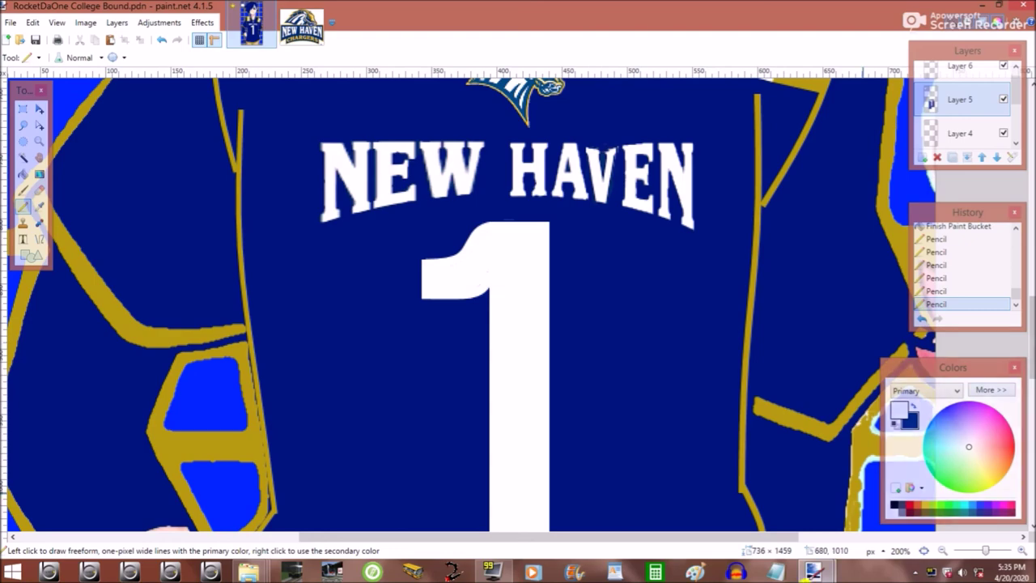
pyautogui.hotkey('ctrl', 'b')
pyautogui.scroll(5, 475, 308)
pyautogui.click(32, 255)
pyautogui.moveTo(478, 270); pyautogui.dragTo(518, 519)
pyautogui.scroll(8, 419, 277)
pyautogui.moveTo(484, 405); pyautogui.dragTo(455, 278)
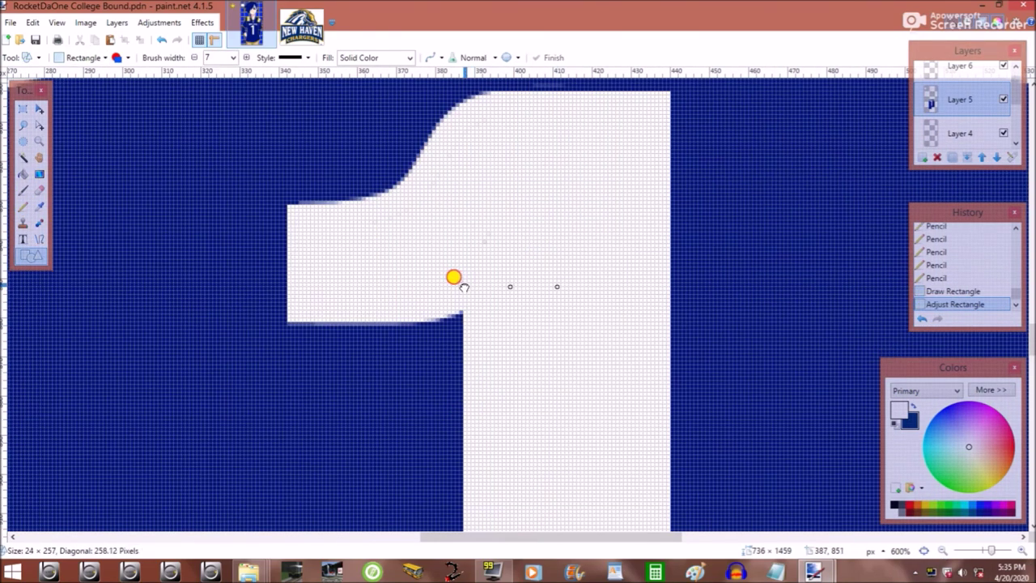
# Save the drawing as a PNG under its existing file name with auto-detected bit depth, flattening the layers.
pyautogui.hotkey('ctrl', '-')
pyautogui.hotkey('ctrl', '-')
pyautogui.hotkey('ctrl', '-')
pyautogui.hotkey('ctrl', '-')
pyautogui.hotkey('ctrl', '-')
pyautogui.hotkey('ctrl', '-')
pyautogui.hotkey('ctrl', '-')
pyautogui.hotkey('ctrl', '-')
pyautogui.hotkey('ctrl', '-')
pyautogui.hotkey('ctrl', '-')
pyautogui.click(10, 22)
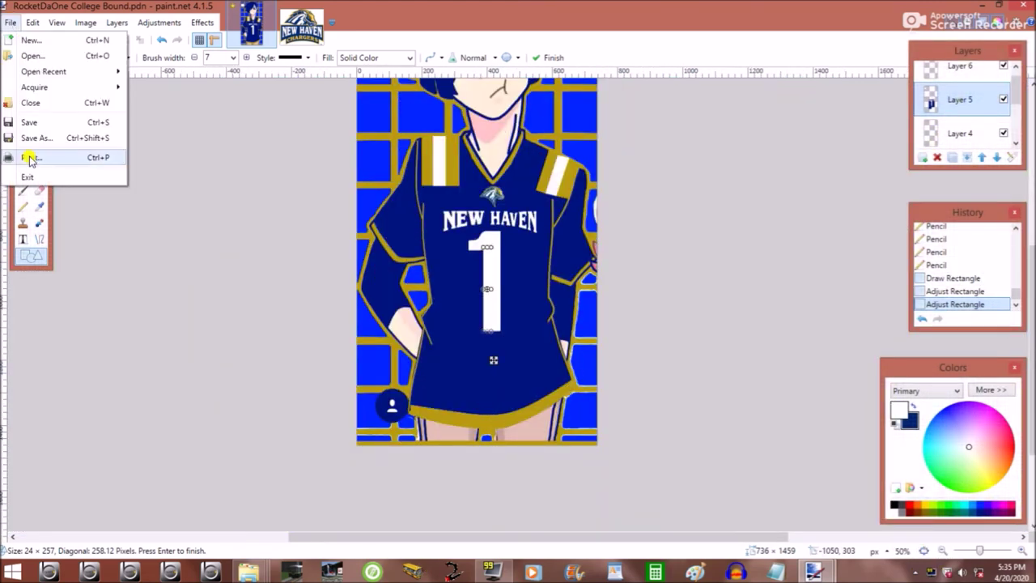
pyautogui.click(32, 154)
pyautogui.click(680, 400)
pyautogui.click(680, 442)
pyautogui.click(787, 431)
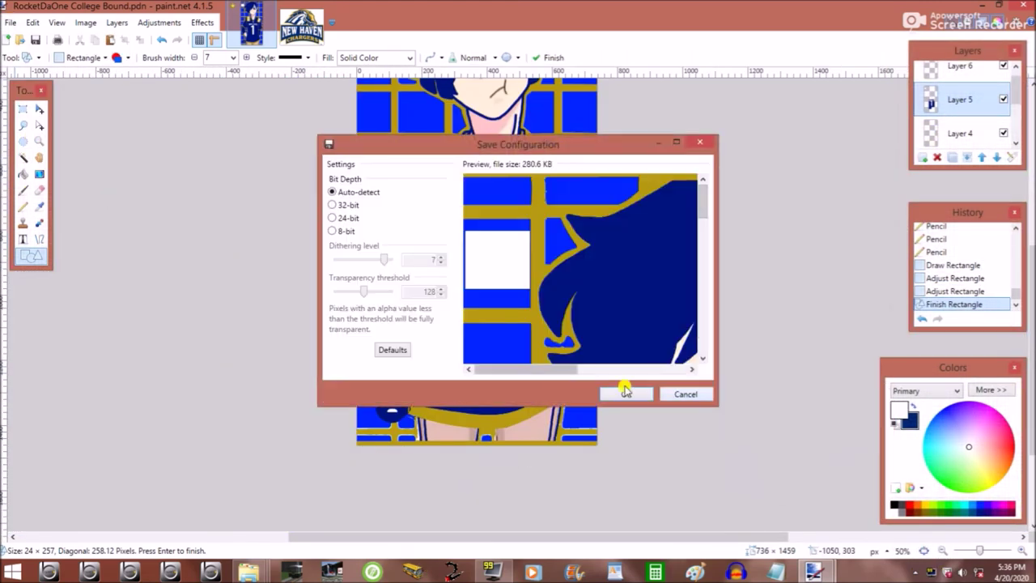
pyautogui.click(622, 391)
pyautogui.click(460, 315)
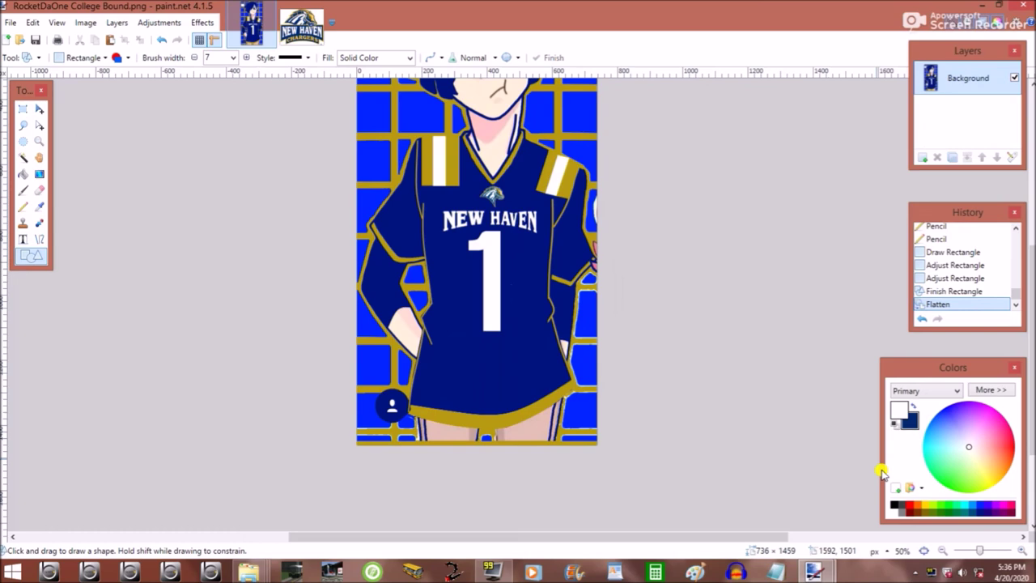
pyautogui.click(1021, 550)
pyautogui.click(1021, 550)
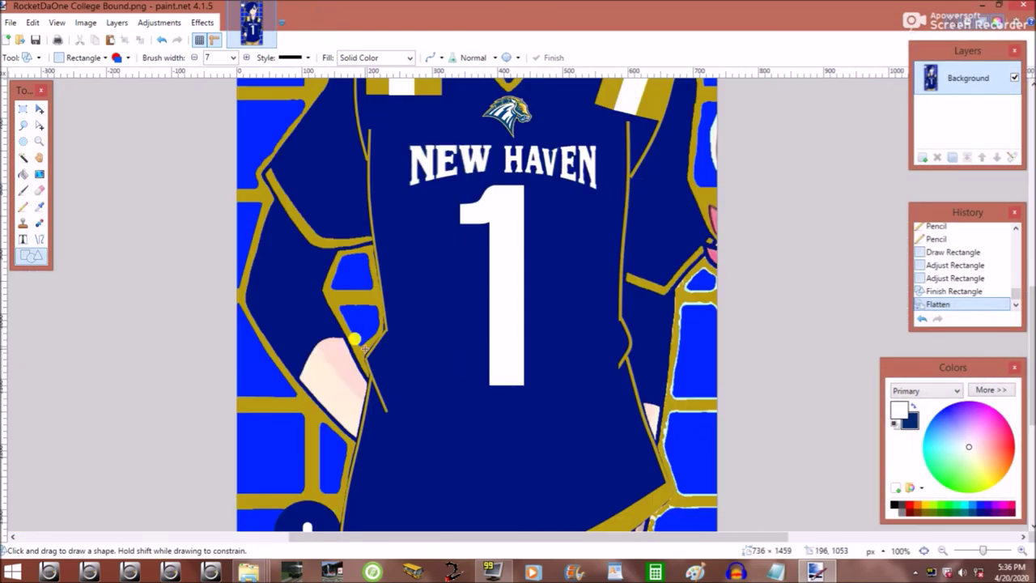